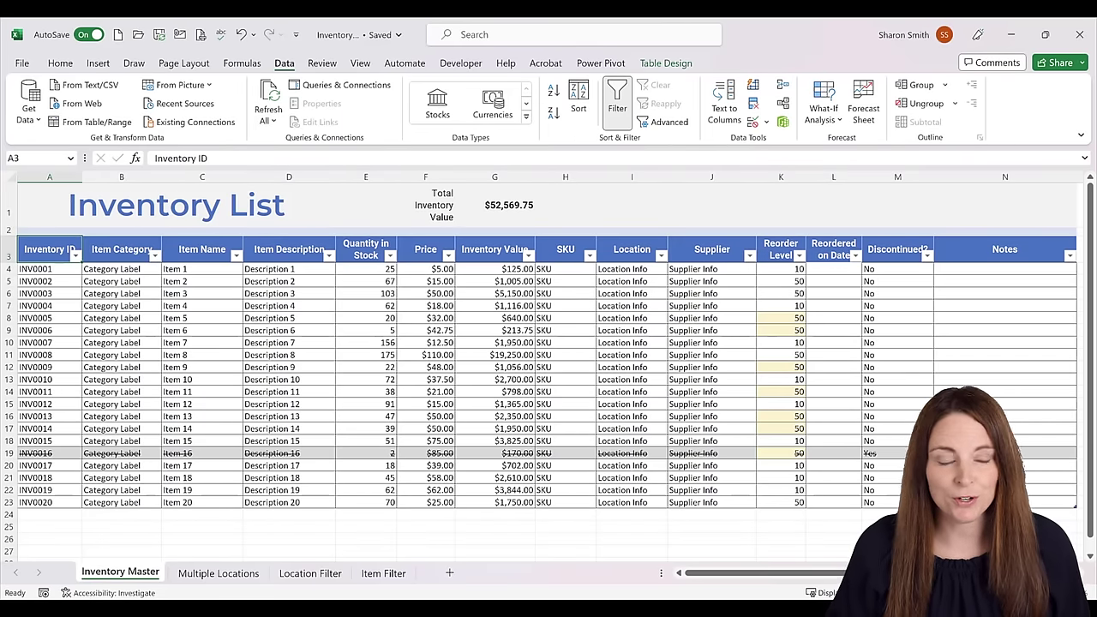
# Step: Inspect the sheet title, the total inventory value formula and a highlighted reorder level
pyautogui.click(144, 209)
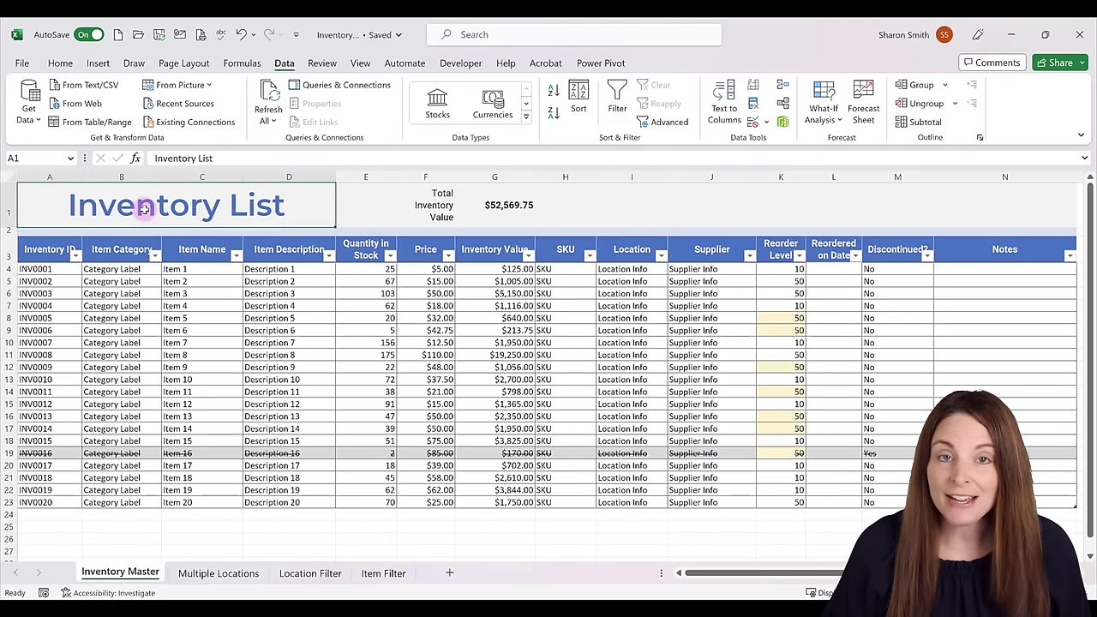
pyautogui.click(510, 207)
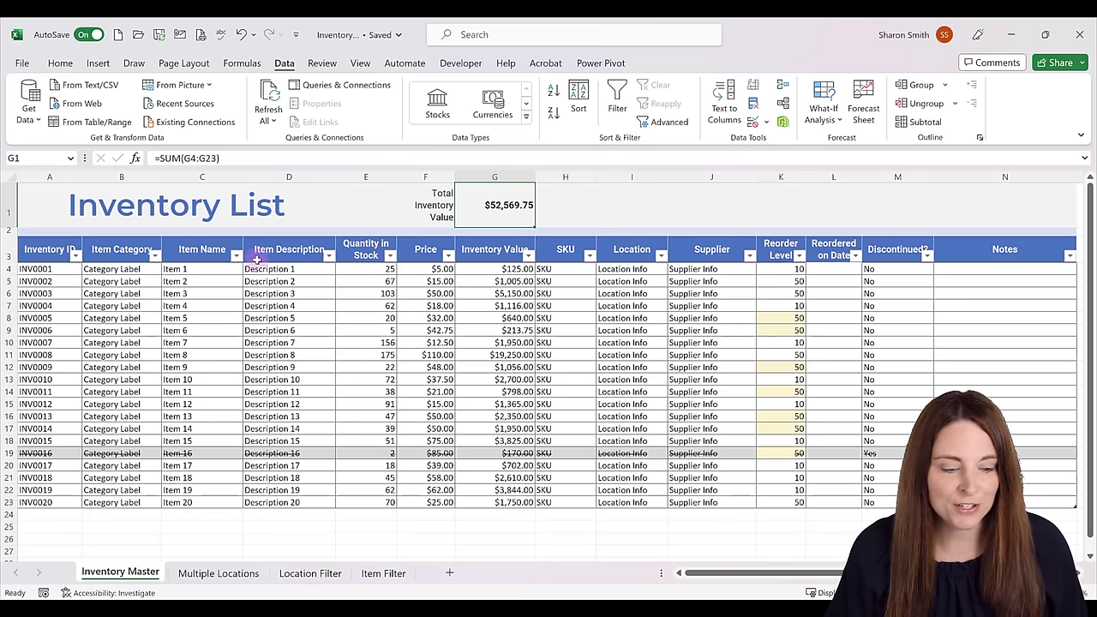
pyautogui.click(772, 318)
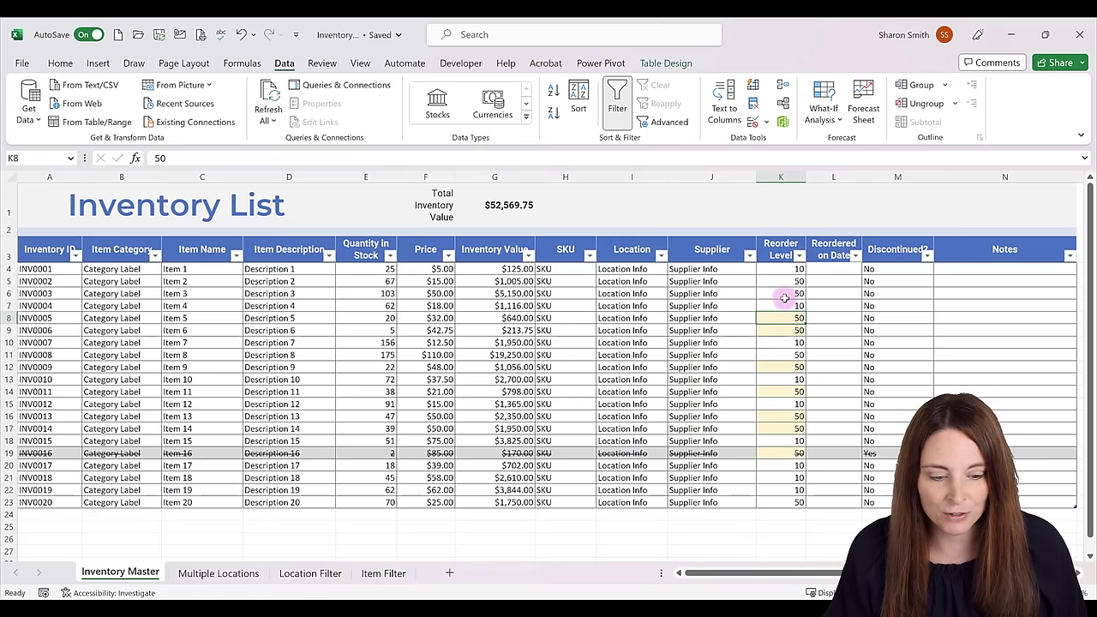
# Step: Set the quantity in stock of Item 4 (INV0004) to 9
pyautogui.click(377, 305)
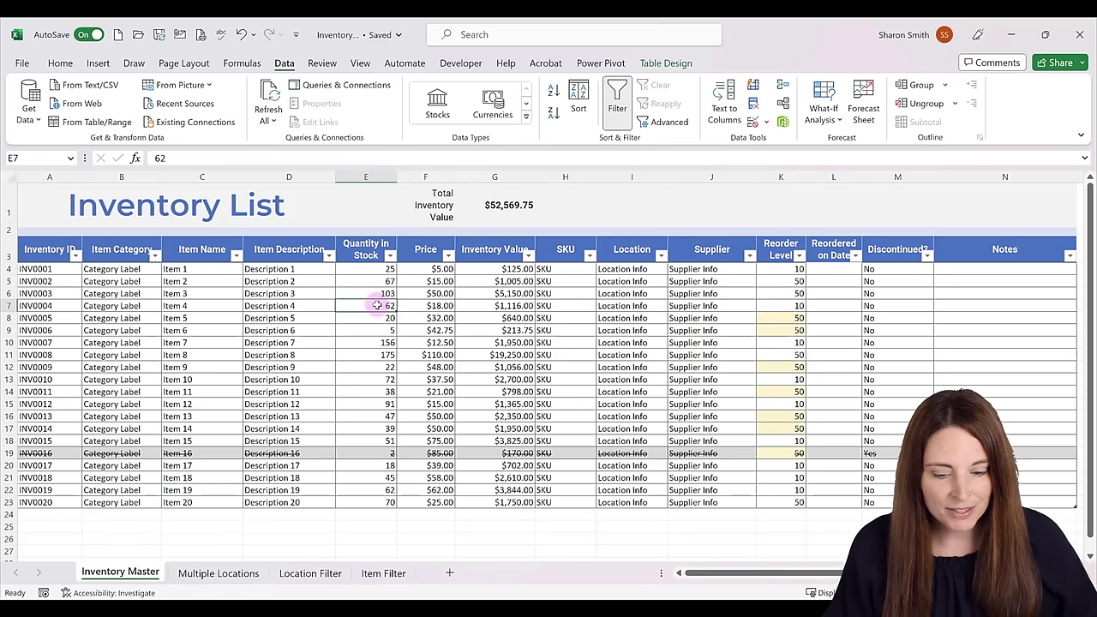
pyautogui.write('9')
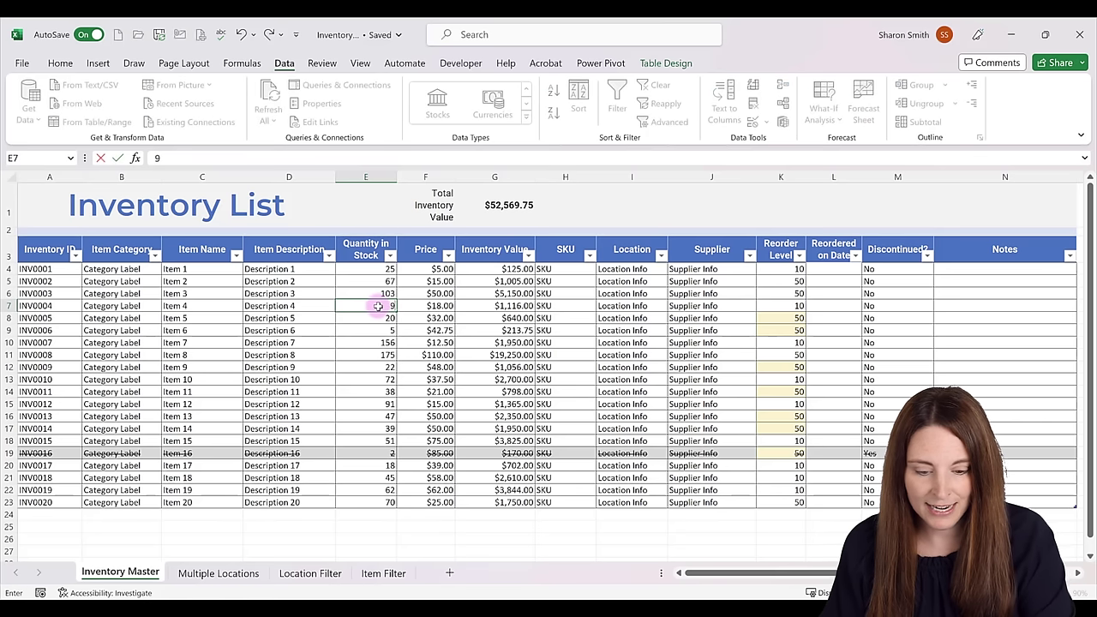
pyautogui.press('Return')
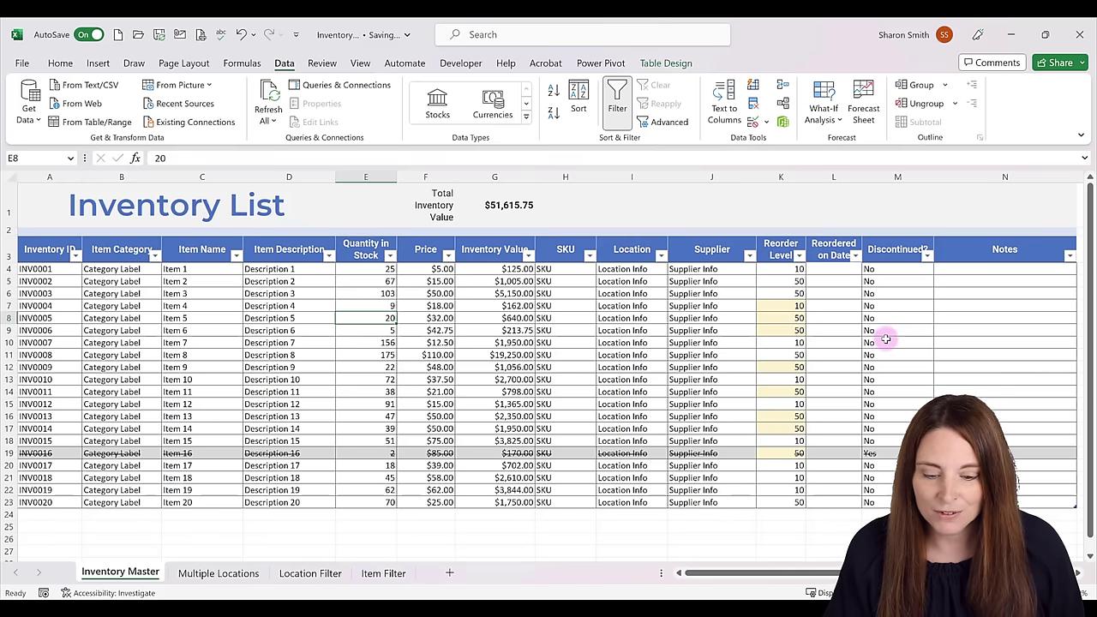
# Step: Mark Item 7 (INV0007) as discontinued by choosing Yes in its Discontinued? cell
pyautogui.click(888, 342)
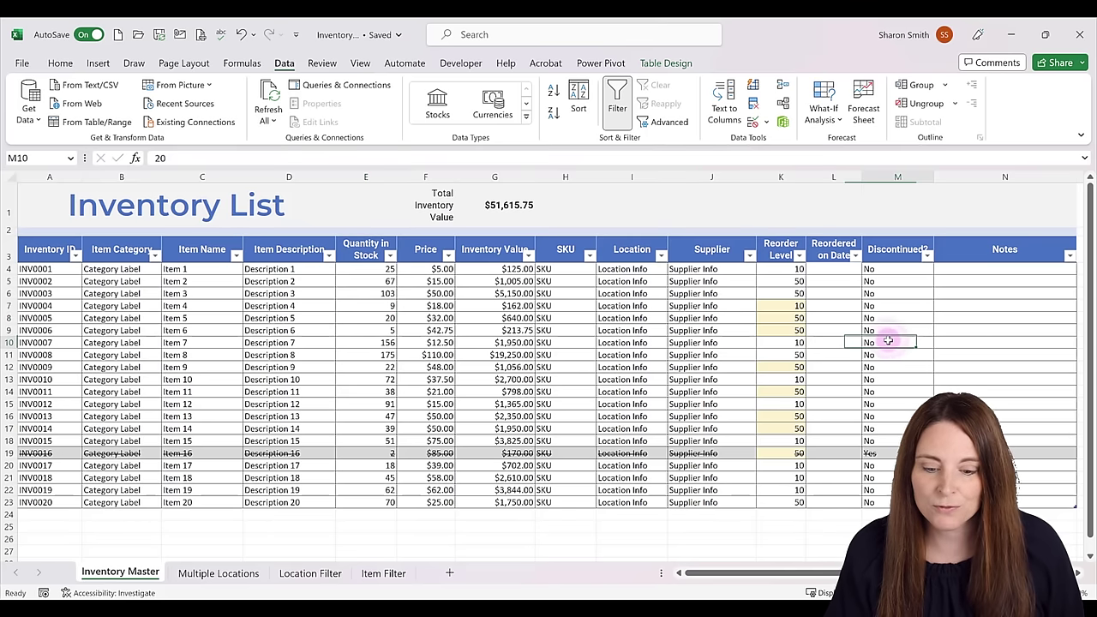
pyautogui.click(938, 344)
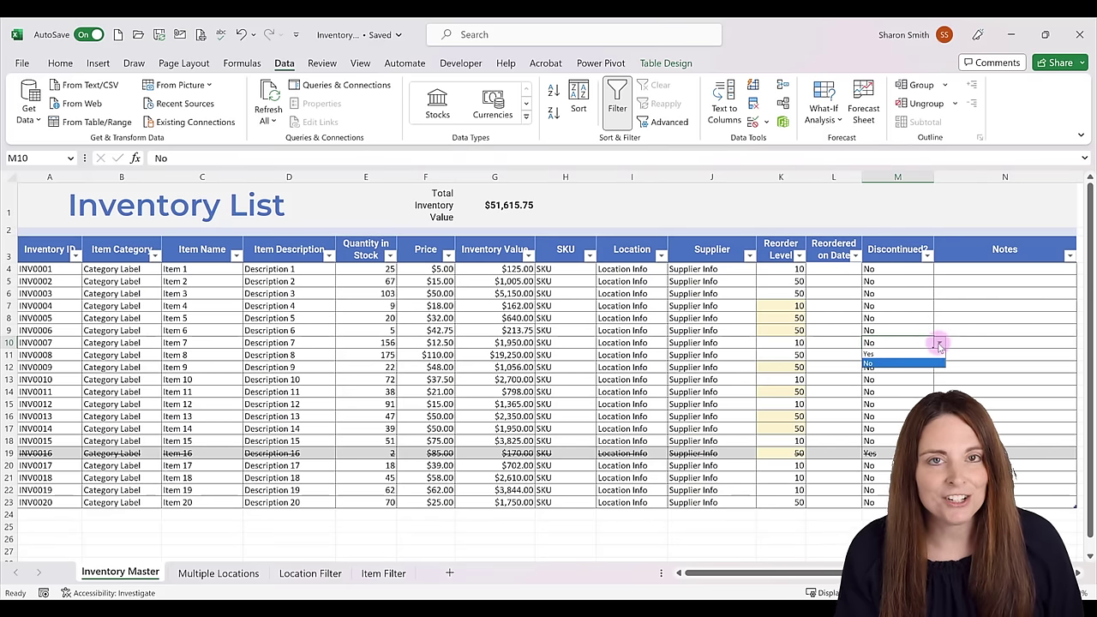
pyautogui.click(885, 354)
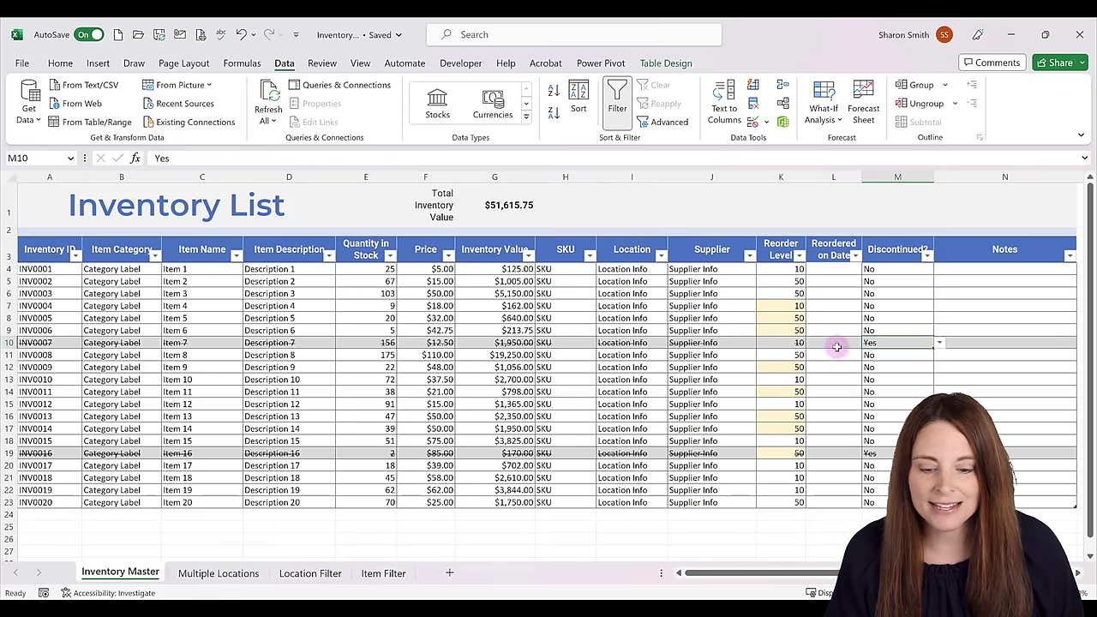
# Step: Filter the Discontinued? column to hide the Yes rows and preview the filtered list for printing
pyautogui.click(929, 256)
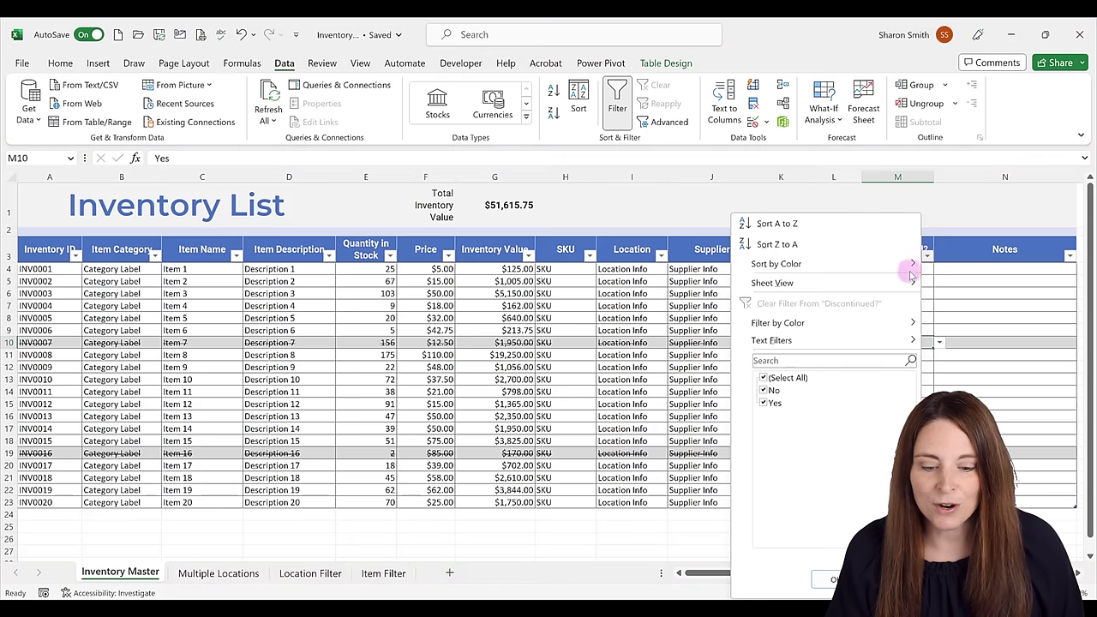
pyautogui.click(766, 403)
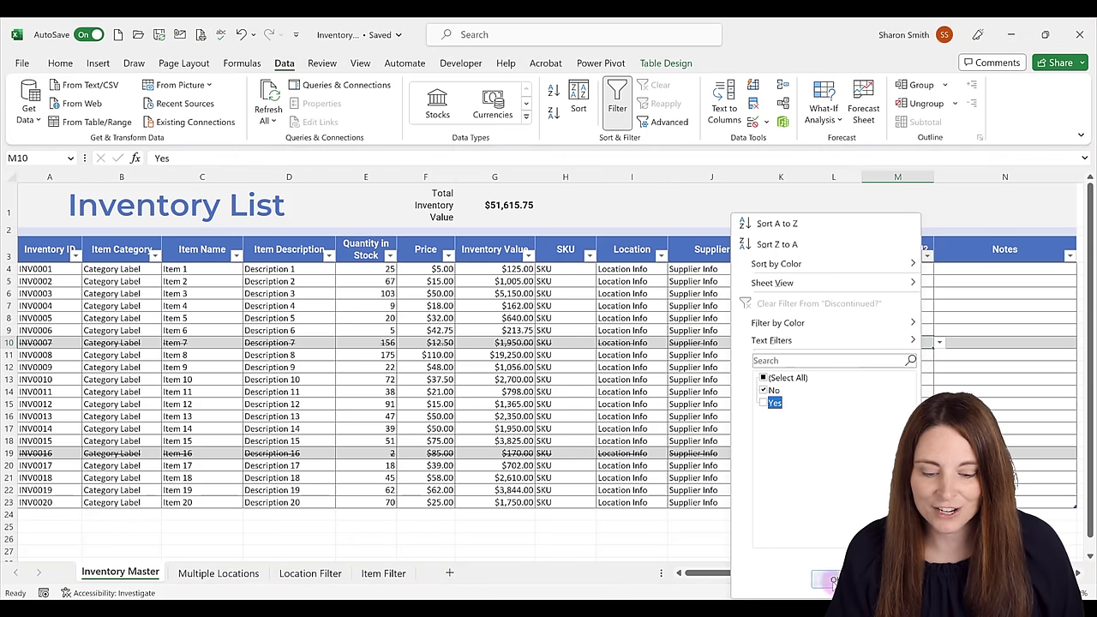
pyautogui.click(831, 580)
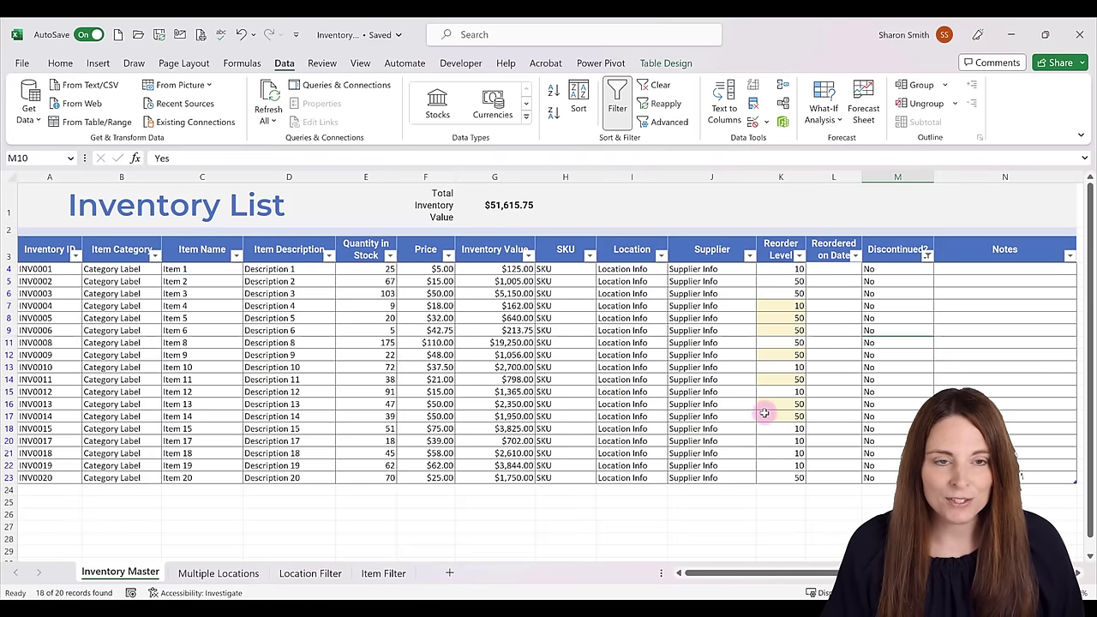
pyautogui.click(200, 35)
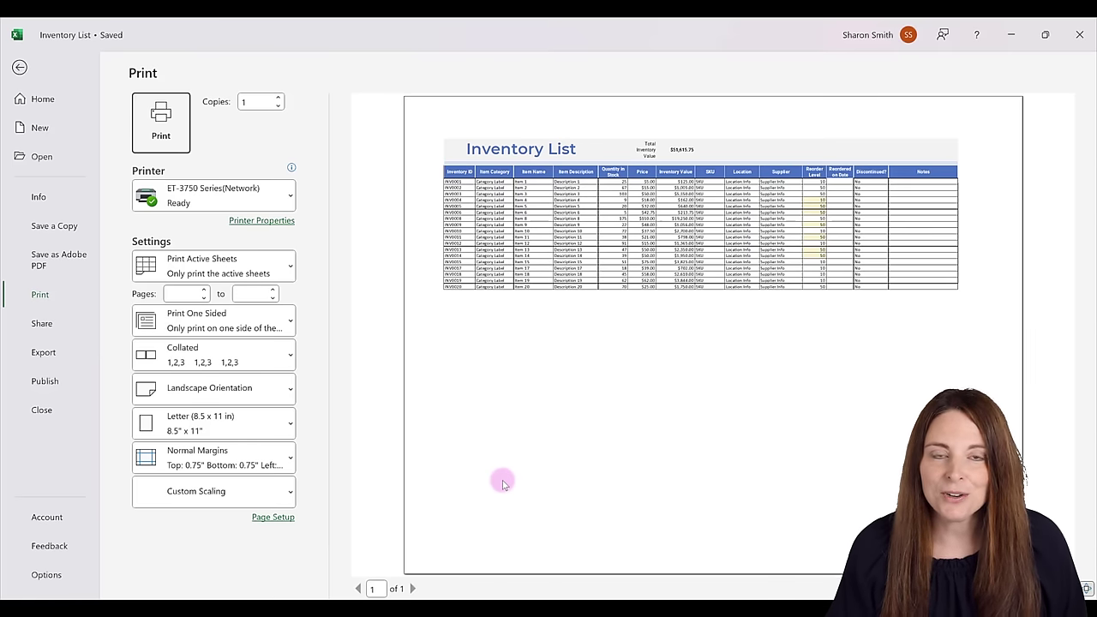
pyautogui.click(19, 67)
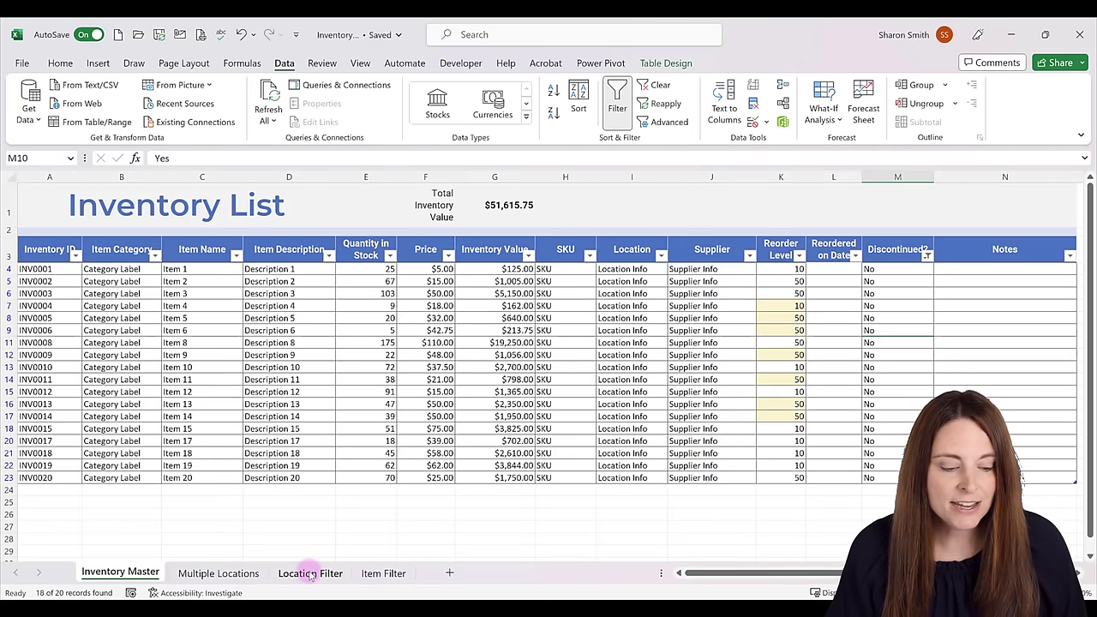
# Step: View the Multiple Locations sheet, and on the Location Filter sheet filter the pivot table's Location to Shop 2
pyautogui.click(221, 574)
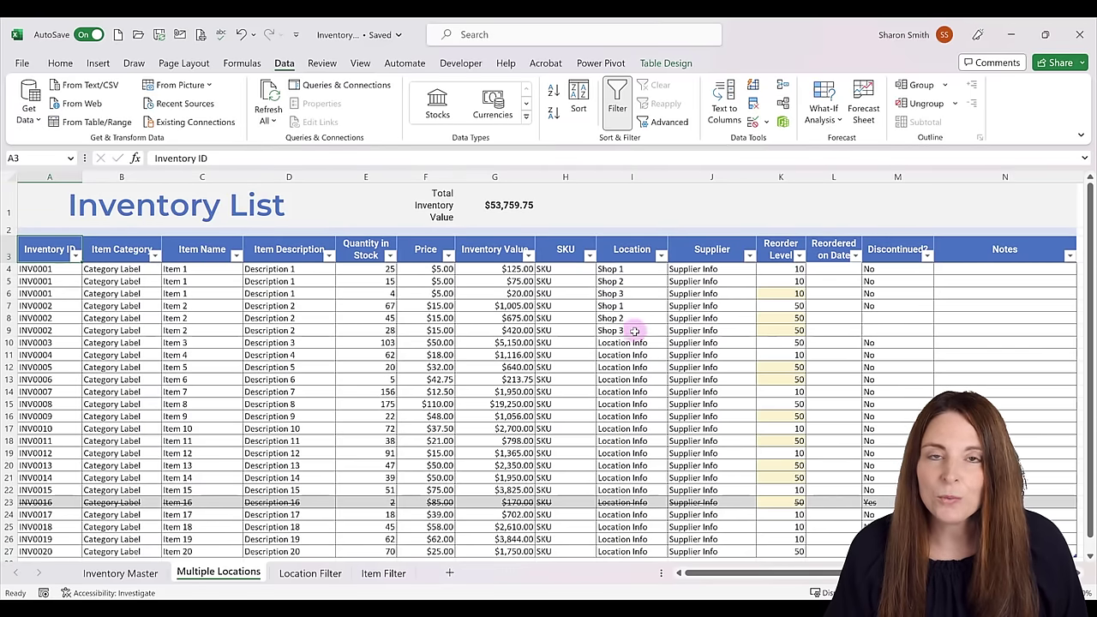
pyautogui.click(313, 575)
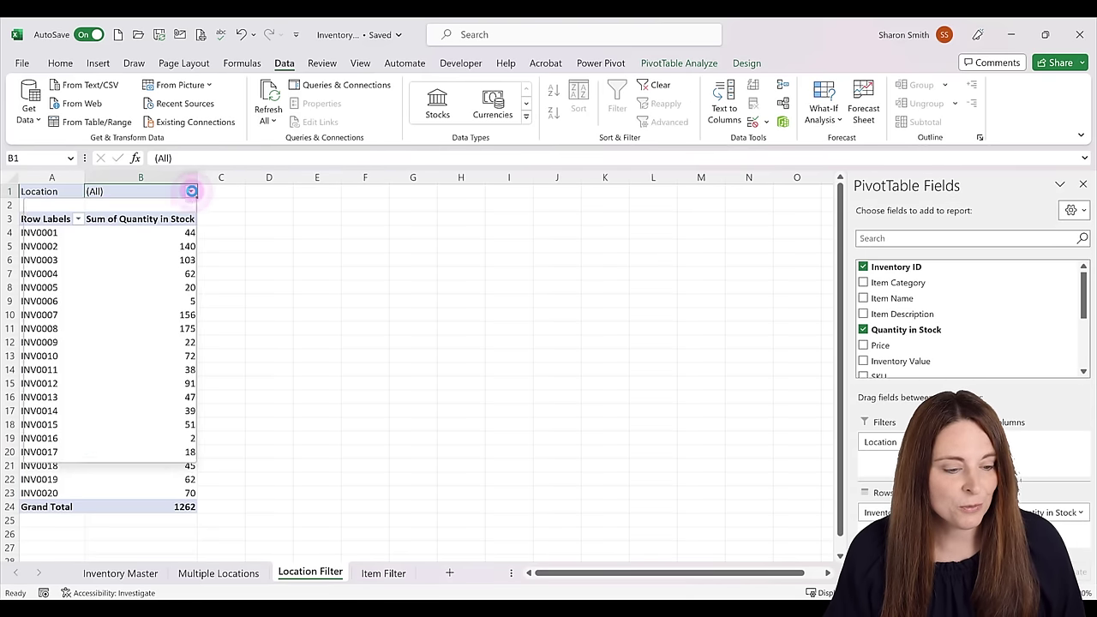
pyautogui.click(191, 191)
pyautogui.click(51, 263)
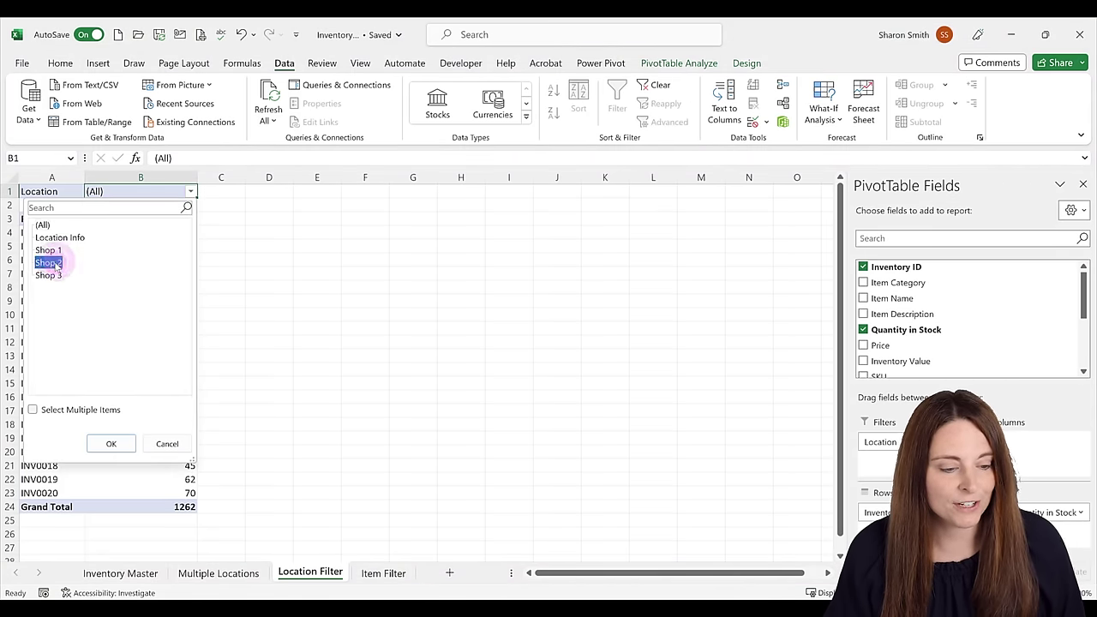
pyautogui.click(105, 443)
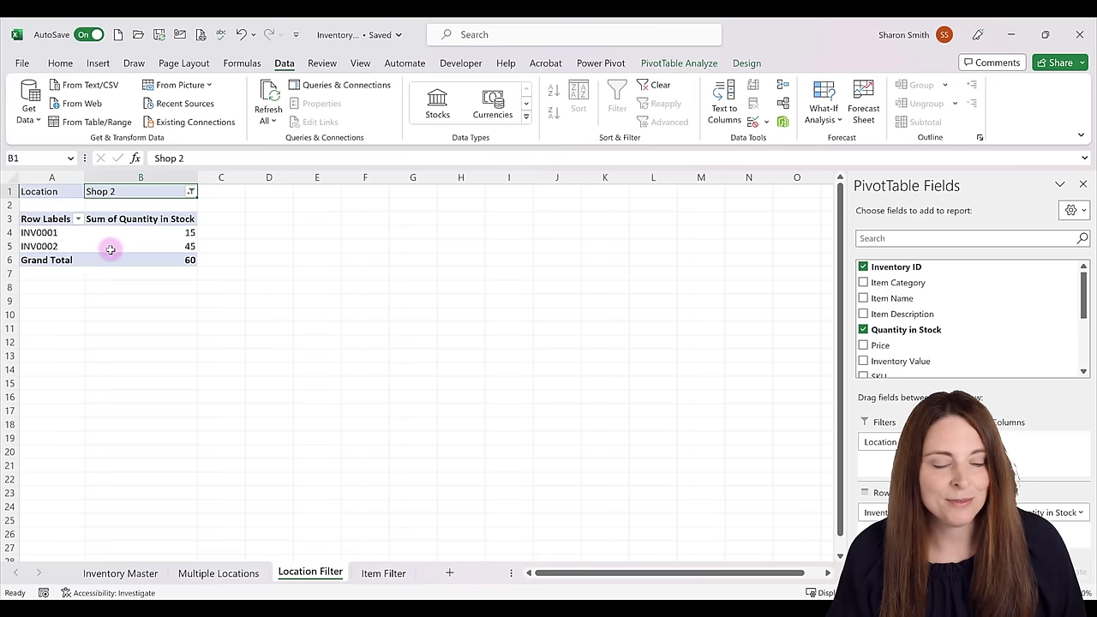
pyautogui.moveTo(140, 256)
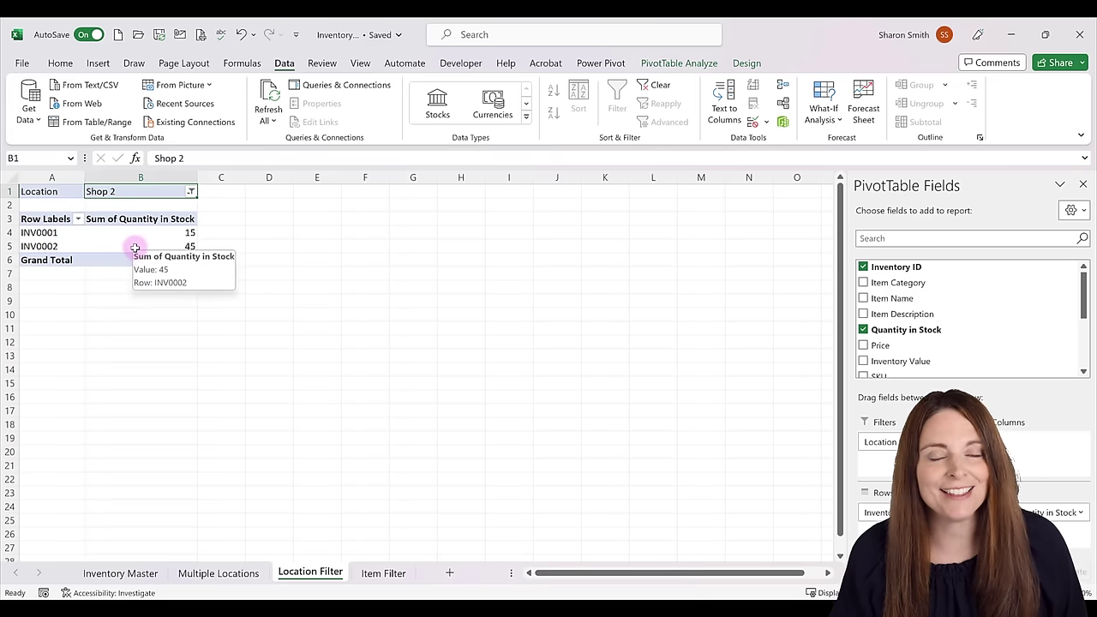
# Step: On the Item Filter sheet, filter the pivot table's Inventory ID to INV0001
pyautogui.click(381, 574)
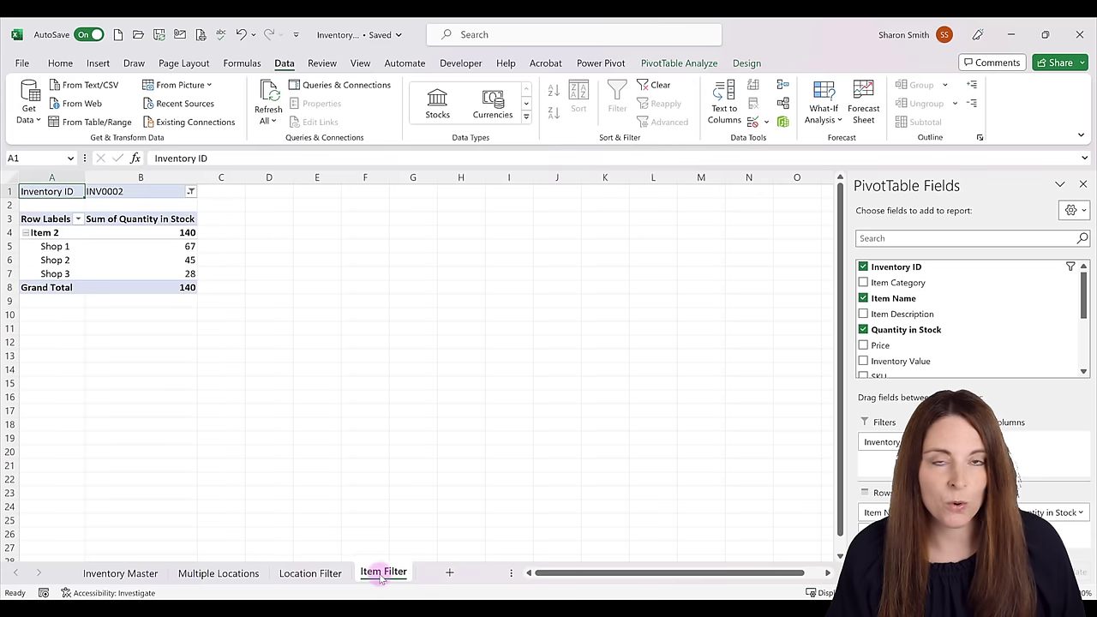
pyautogui.click(190, 192)
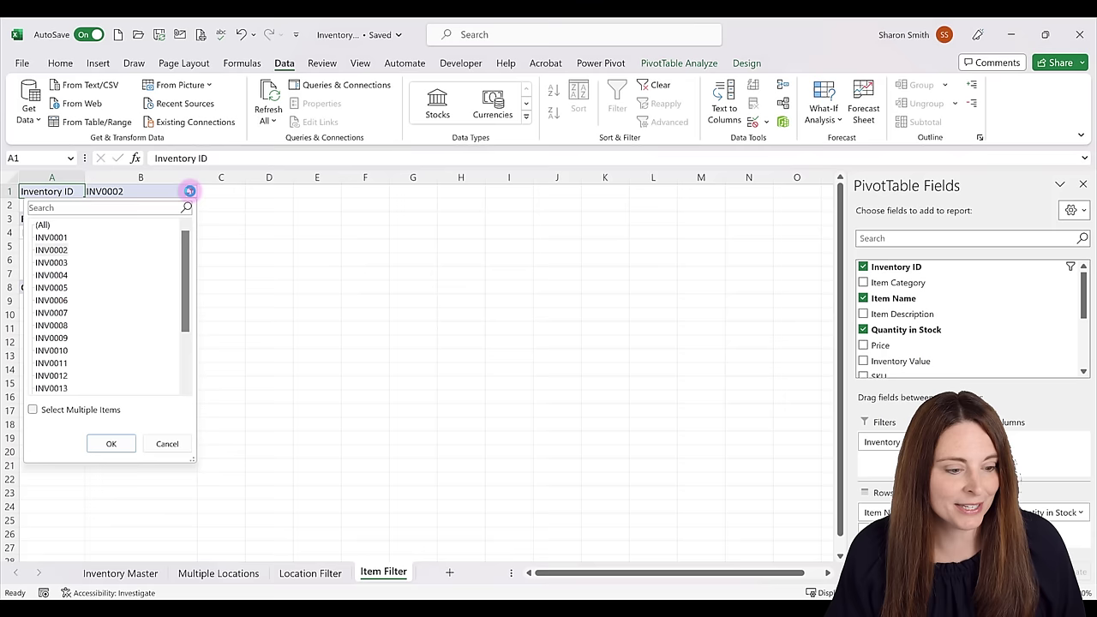
pyautogui.click(70, 239)
pyautogui.click(112, 446)
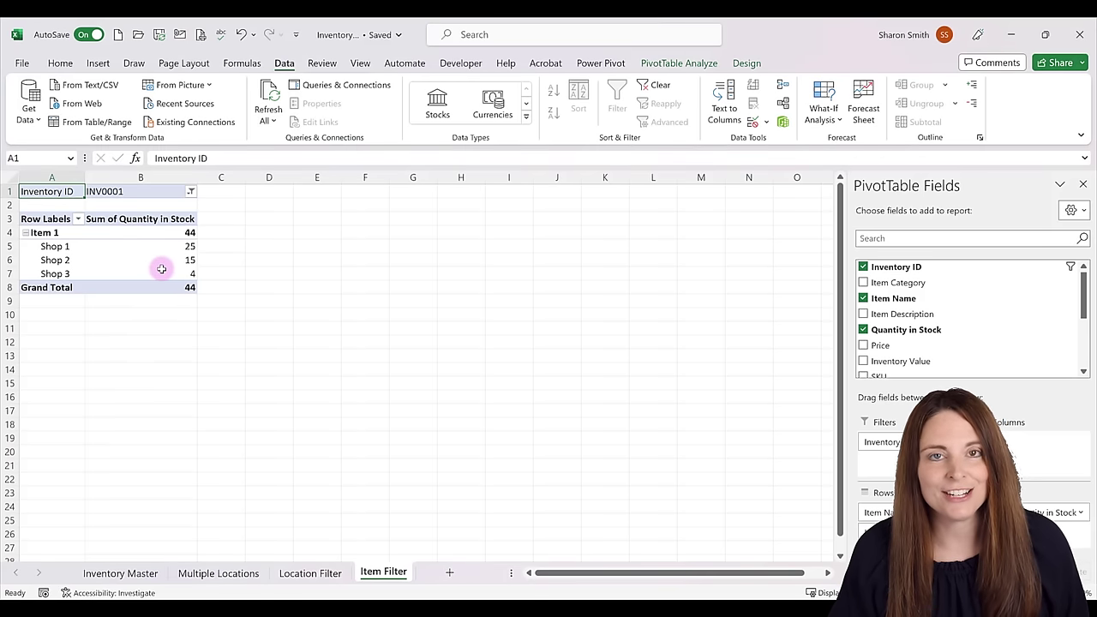
pyautogui.moveTo(161, 269)
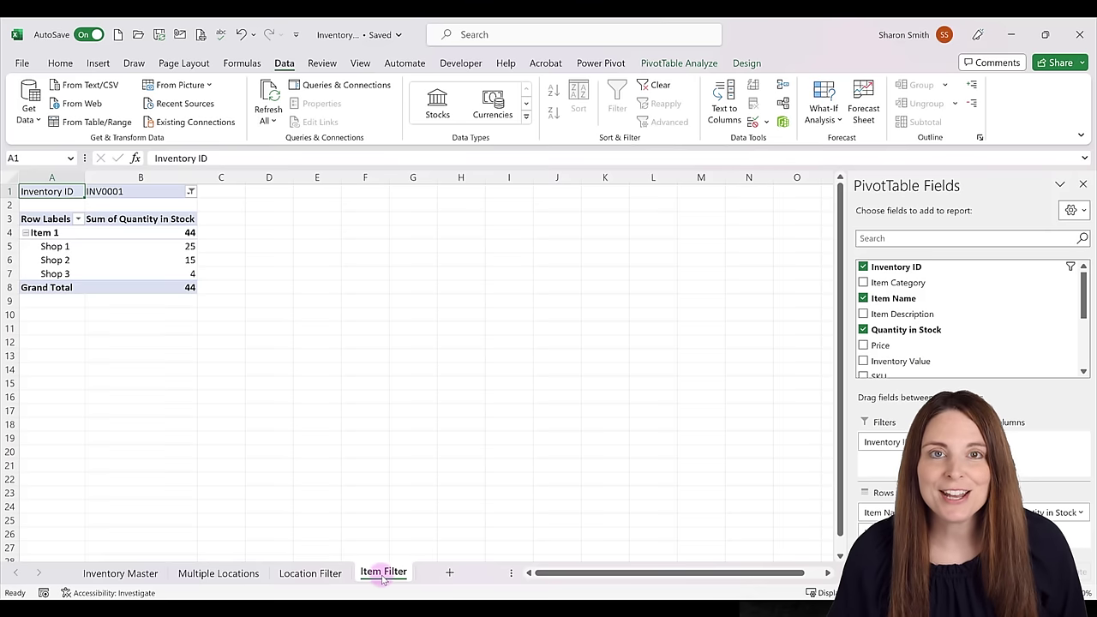
# Step: In a new blank workbook, make row 1 about three times its default height and enter the title Inventory List in A1
pyautogui.click(118, 36)
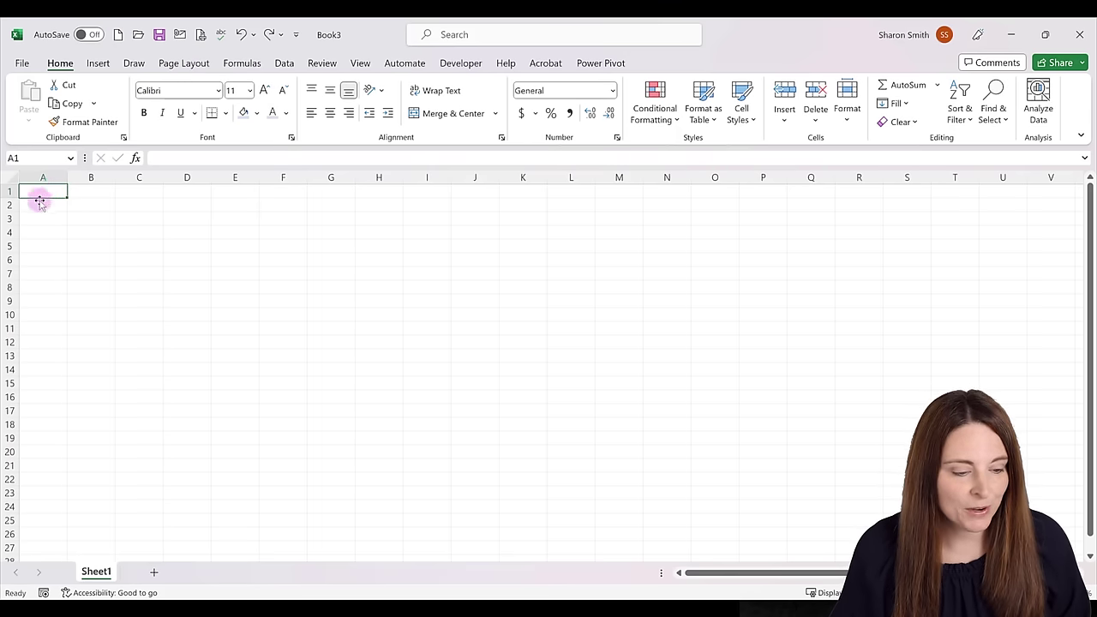
pyautogui.moveTo(10, 198); pyautogui.dragTo(30, 223)
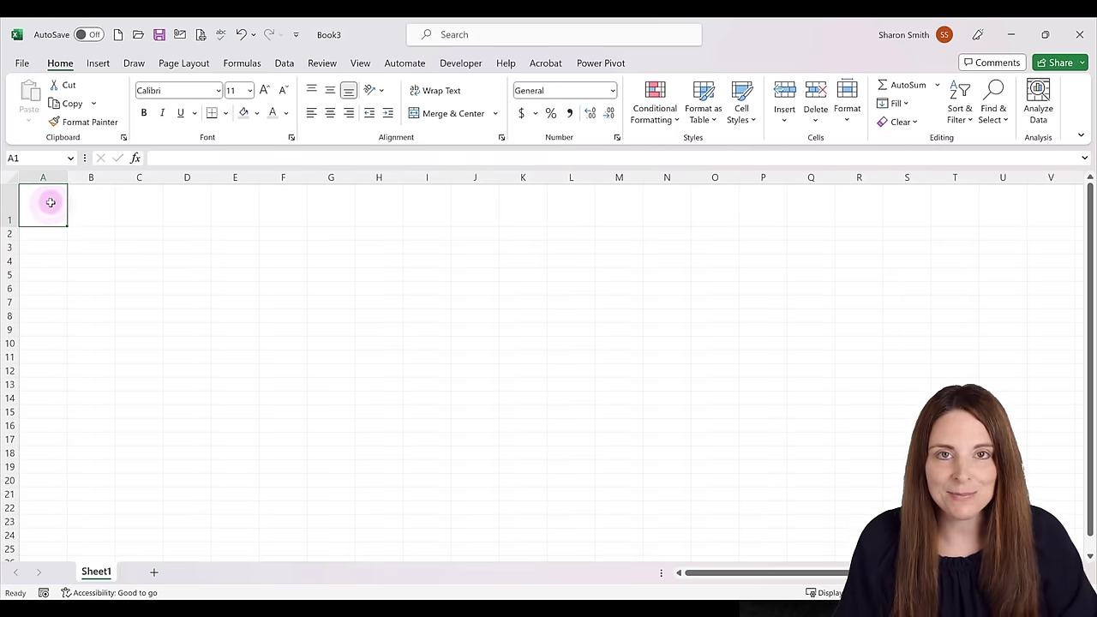
pyautogui.write('Inventory List')
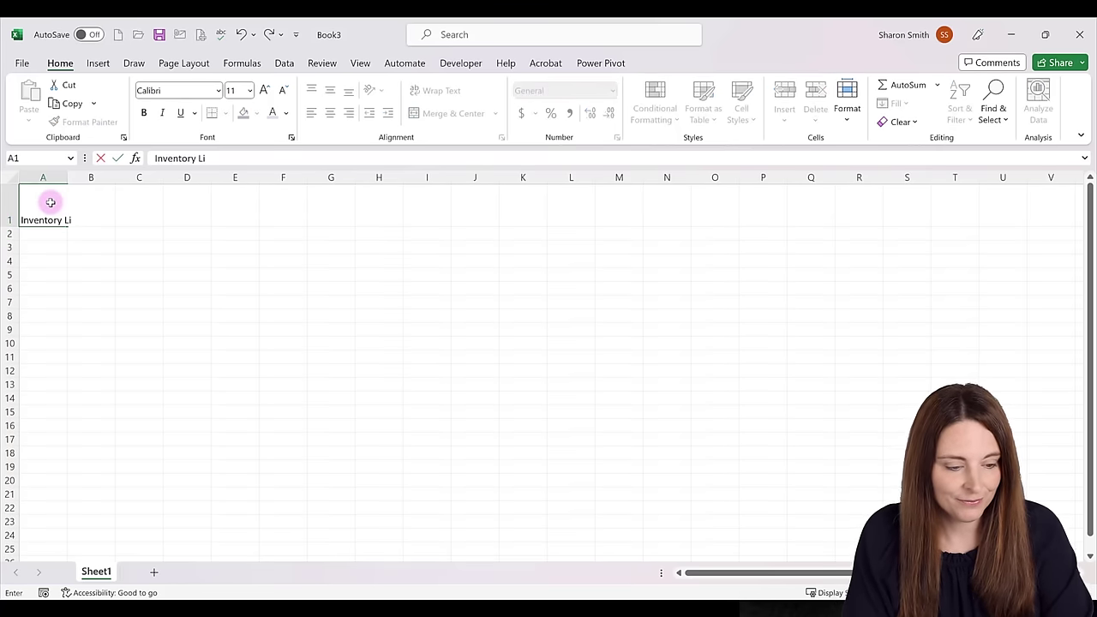
pyautogui.press('Return')
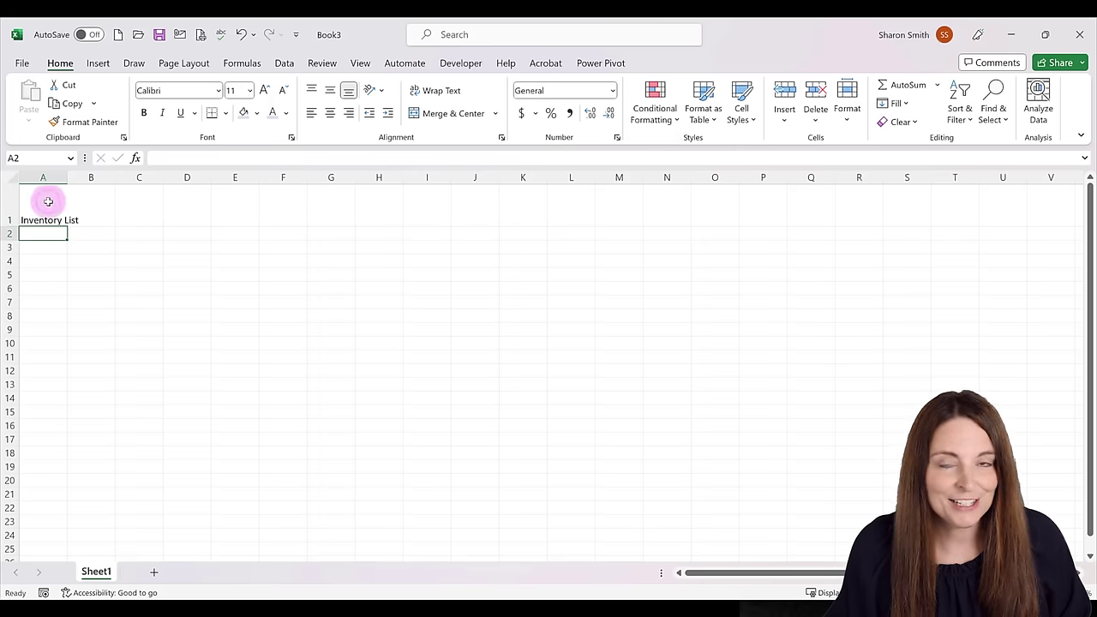
# Step: Increase the font size of the Inventory List title in A1
pyautogui.click(48, 202)
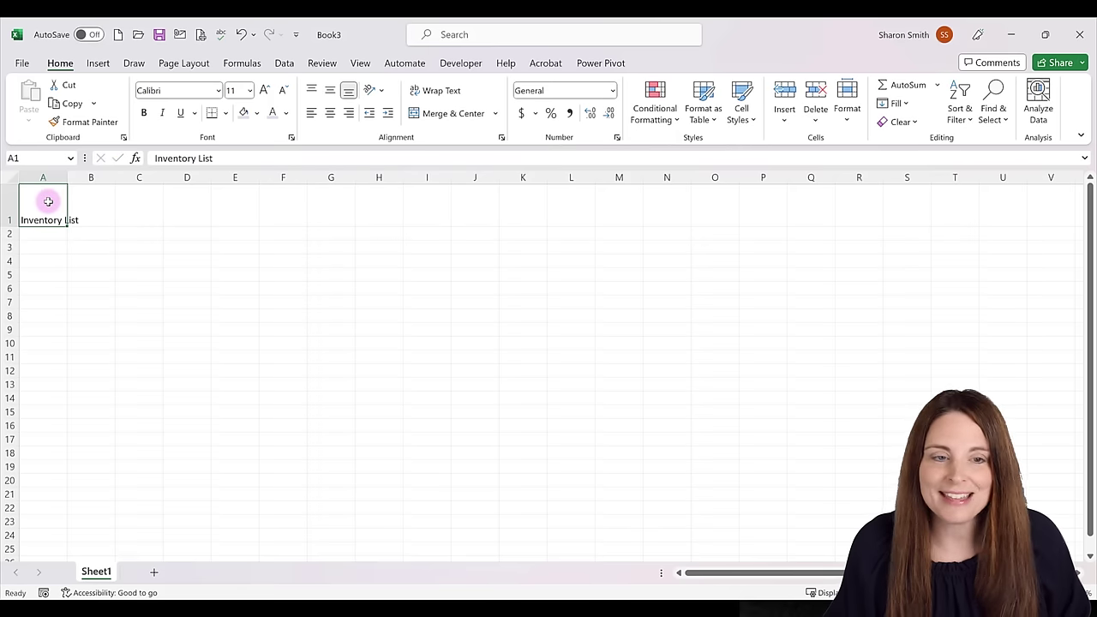
pyautogui.click(249, 90)
pyautogui.click(238, 284)
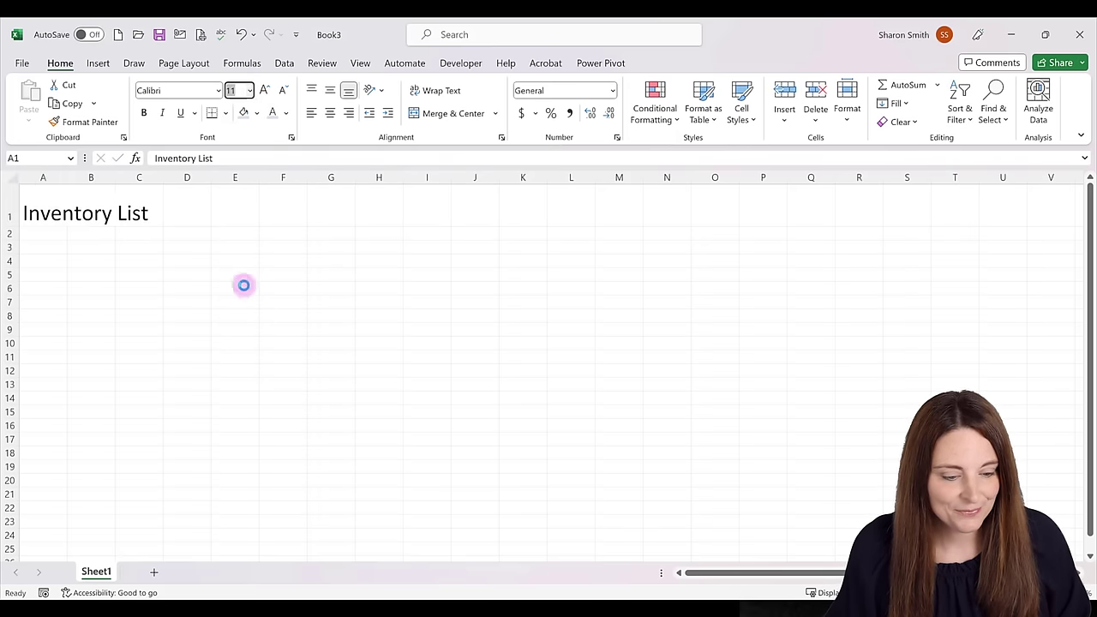
# Step: Enter the headings Inventory ID, Item Category, Item Name and Item Description in A3 to D3
pyautogui.click(50, 245)
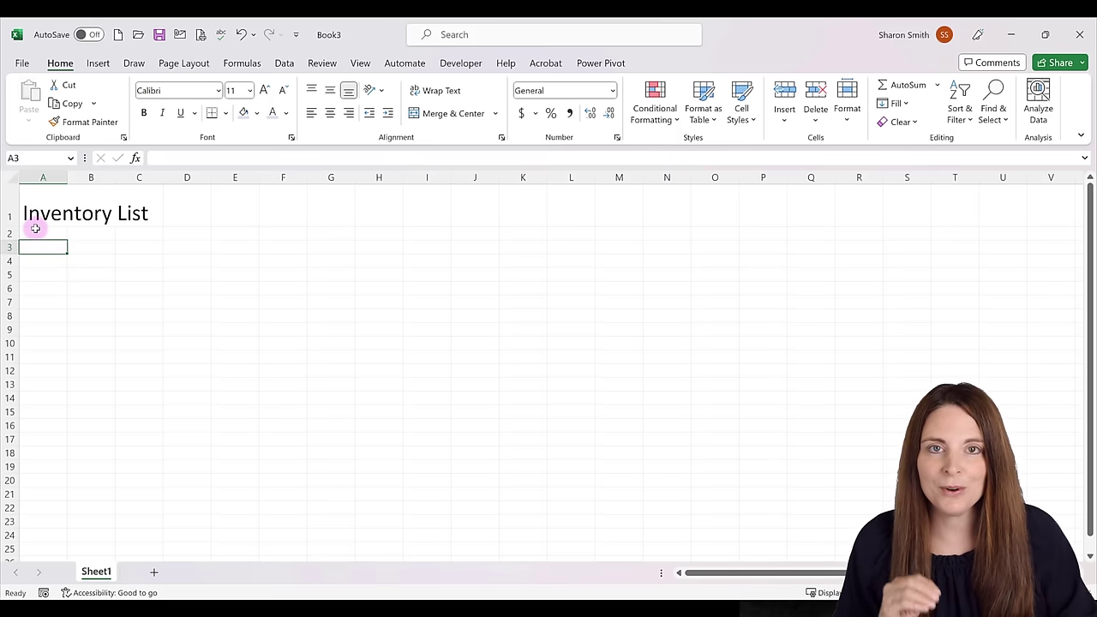
pyautogui.click(42, 246)
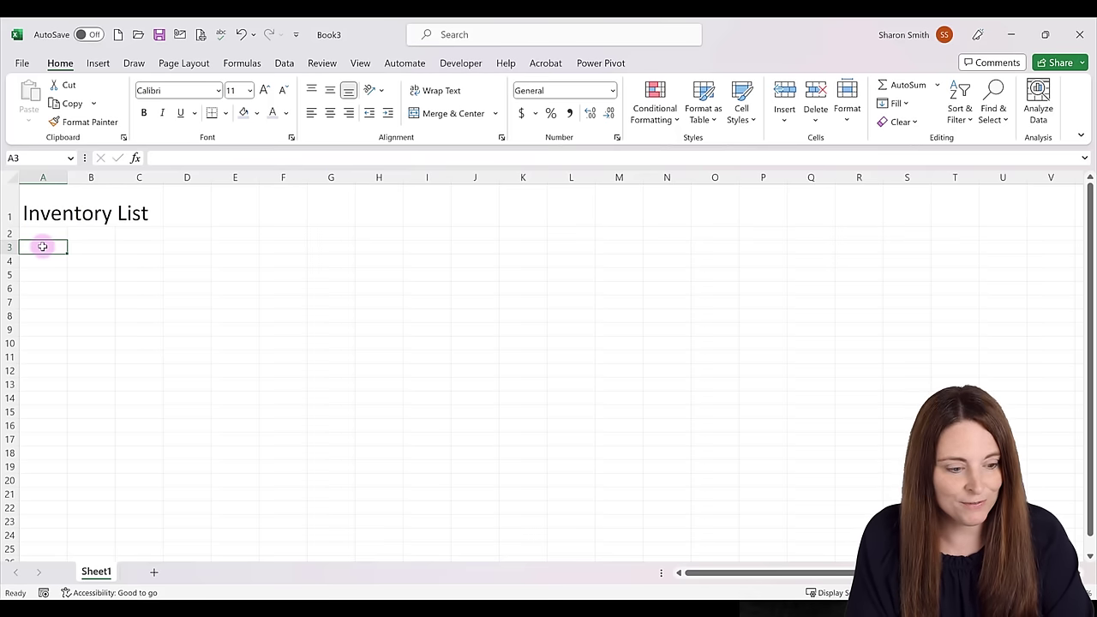
pyautogui.write('Inventory ID')
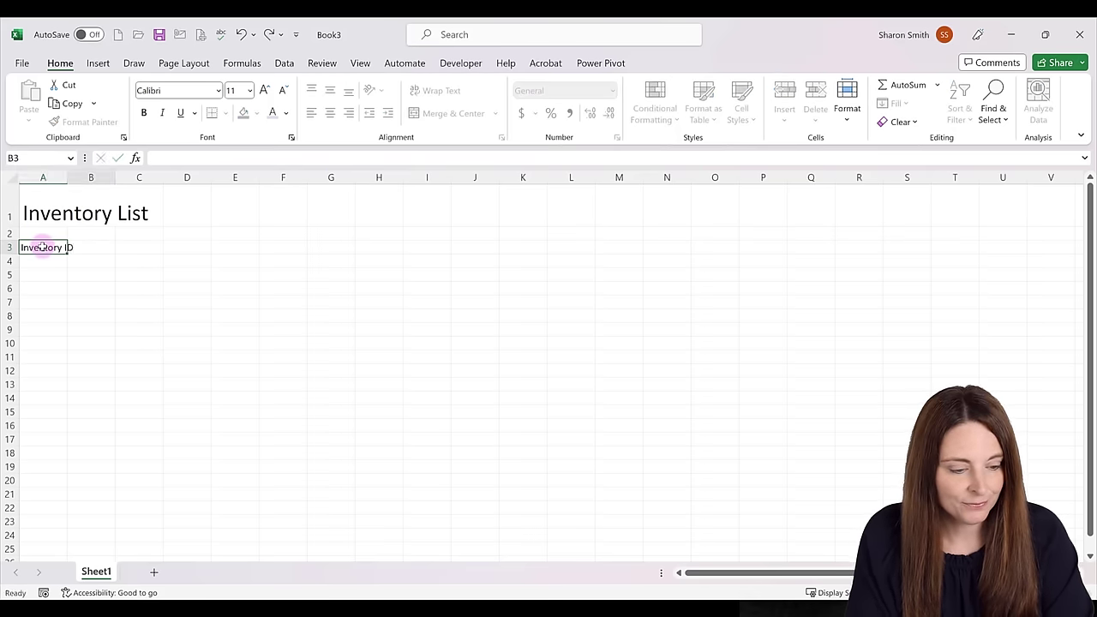
pyautogui.press('Tab')
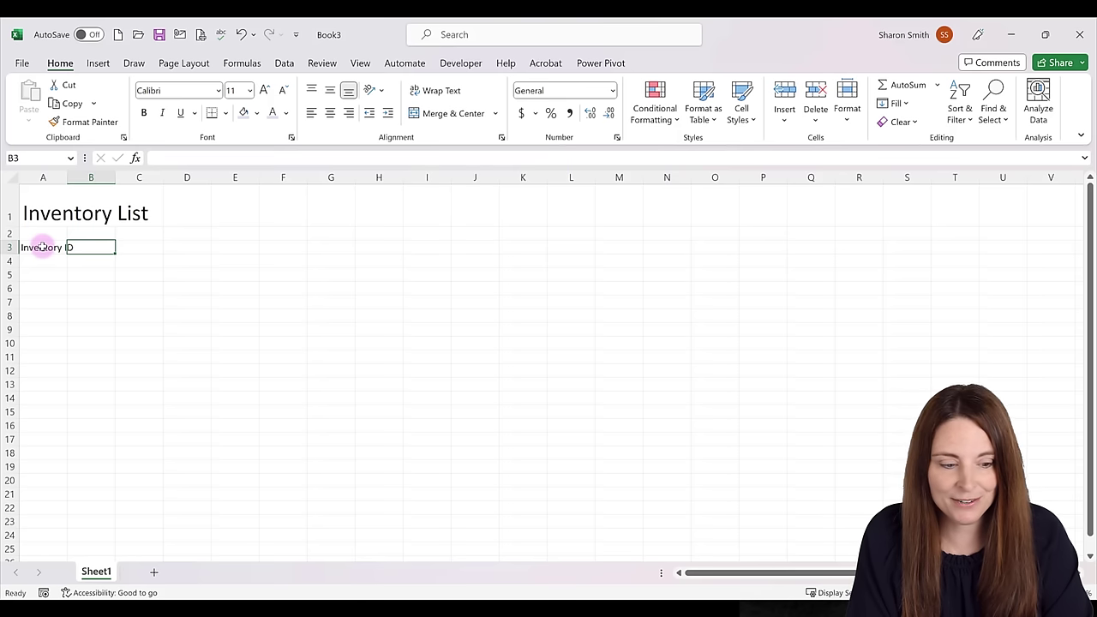
pyautogui.write('Item Category')
pyautogui.press('Tab')
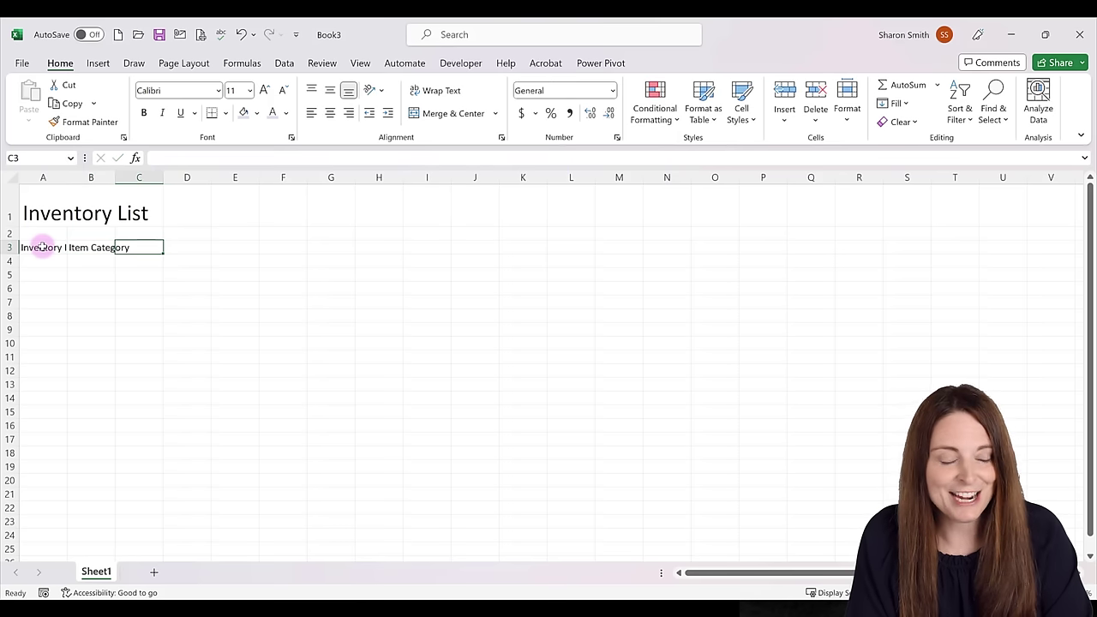
pyautogui.write('Item Name')
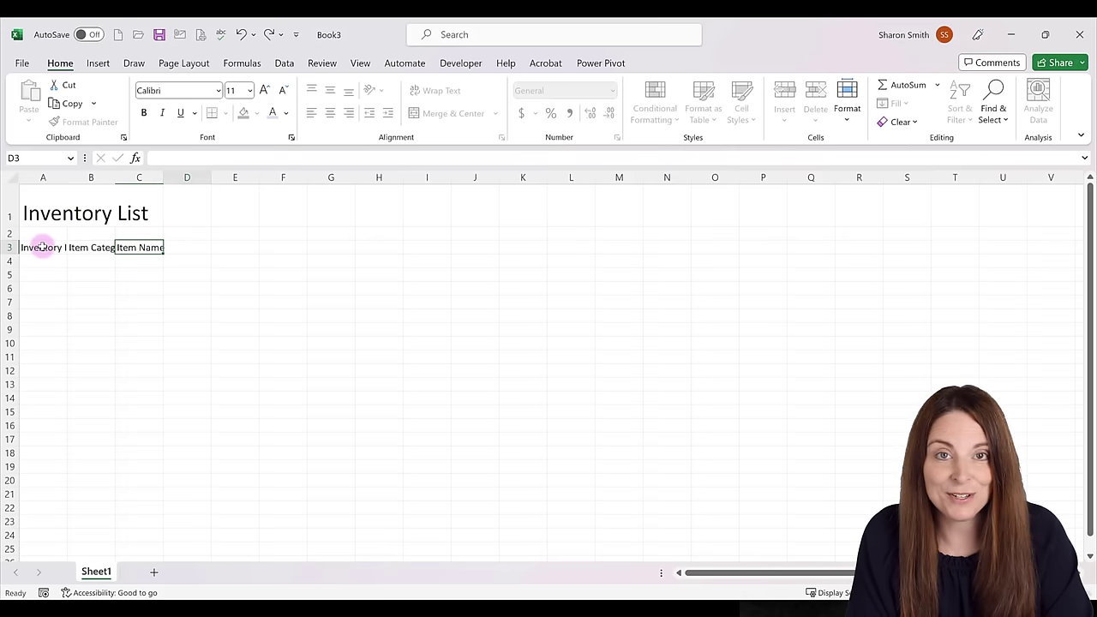
pyautogui.press('Tab')
pyautogui.write('Item Description')
pyautogui.press('Tab')
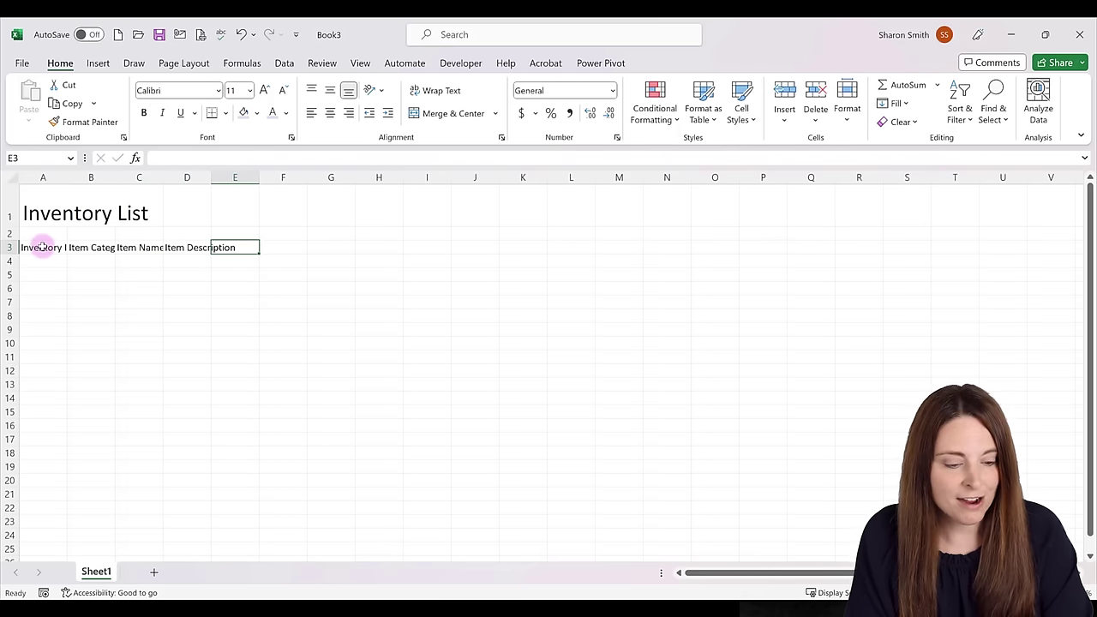
# Step: Enter the headings Quantity in Stock, Price and Total Inventory Value in E3 to G3
pyautogui.write('Quantity in Stock')
pyautogui.press('Tab')
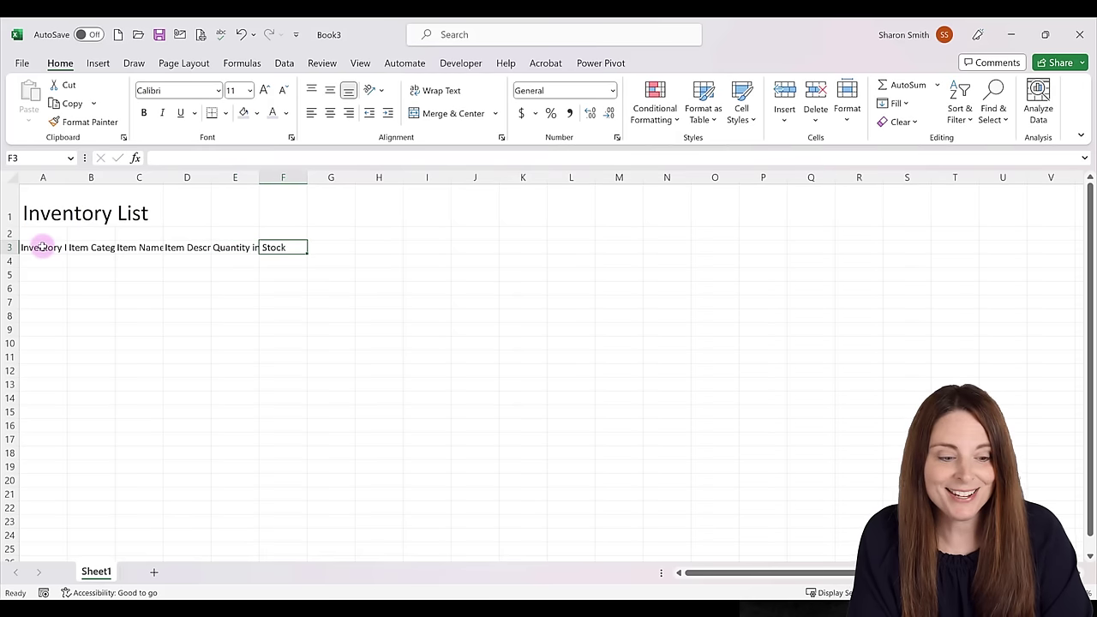
pyautogui.write('Price')
pyautogui.press('Tab')
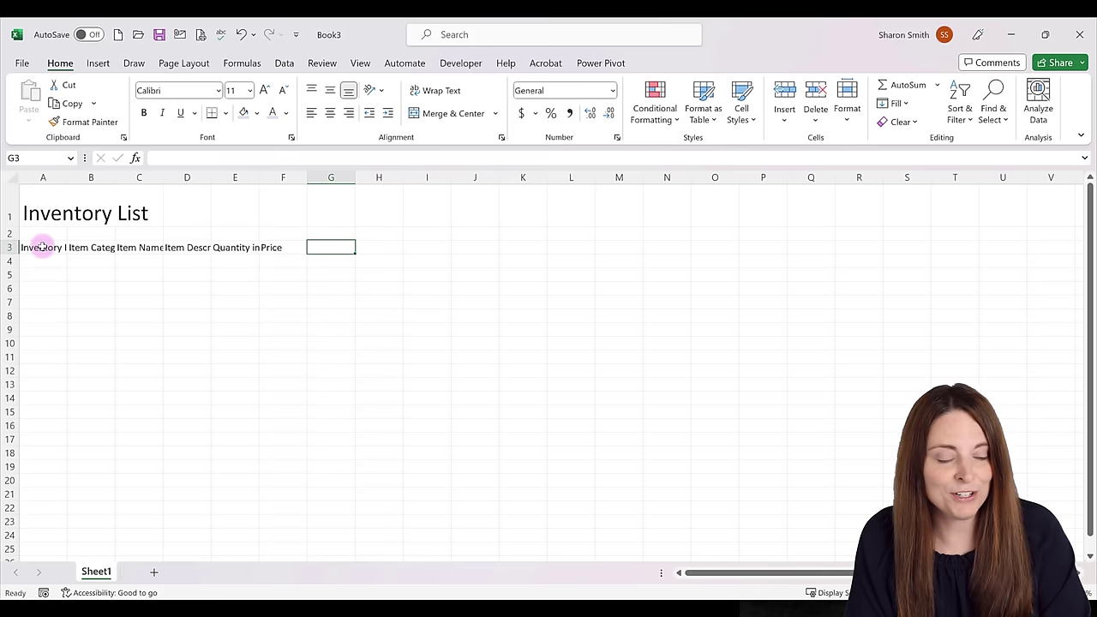
pyautogui.write('Total Inventory Value')
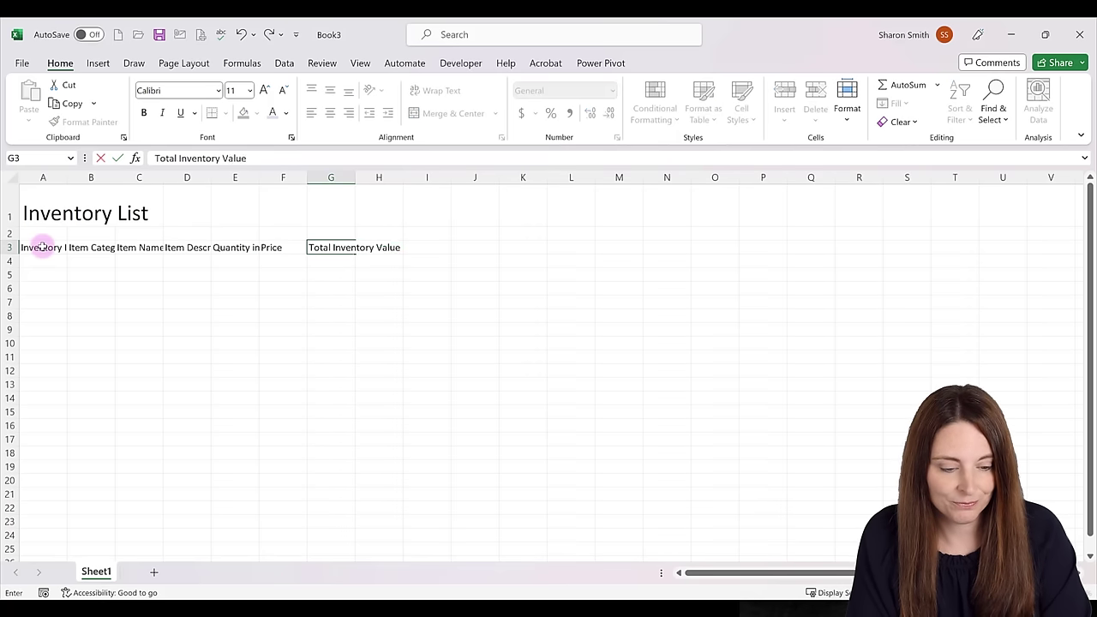
pyautogui.press('Tab')
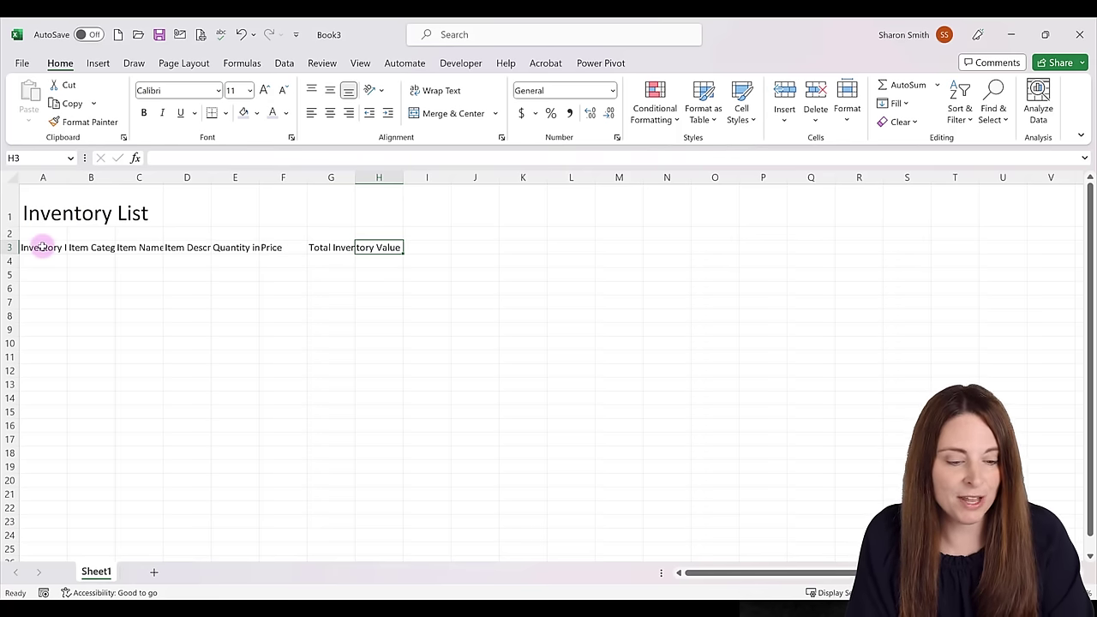
# Step: Enter the headings Location, Supplier and Reorder Limit in H3 to J3
pyautogui.write('Location')
pyautogui.press('Tab')
pyautogui.write('Supplier')
pyautogui.press('Tab')
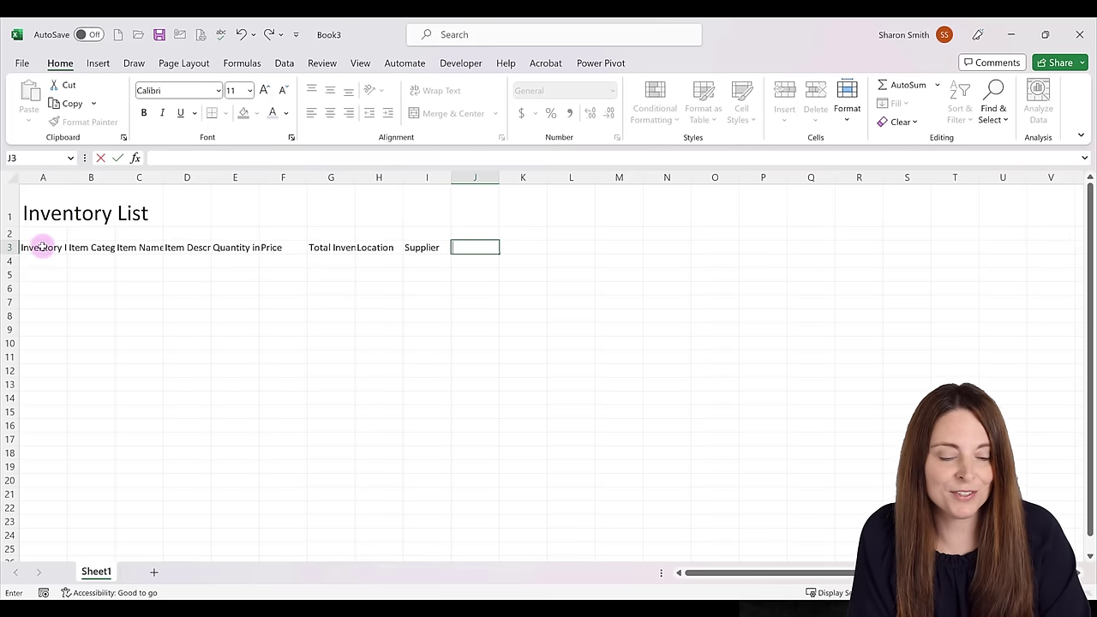
pyautogui.write('Reorder Limit')
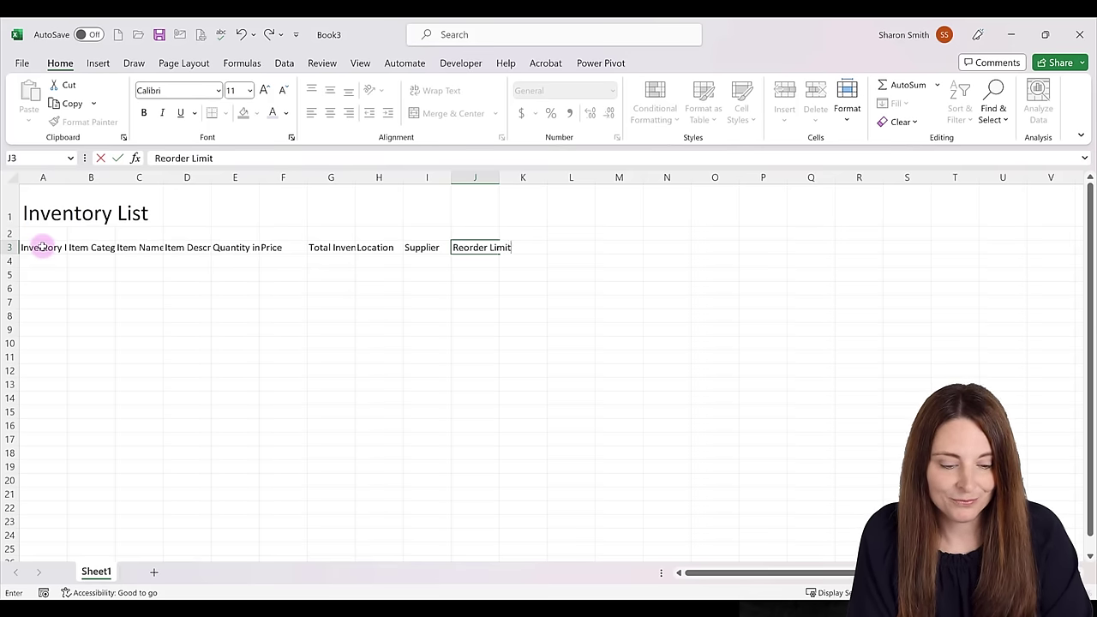
pyautogui.press('Tab')
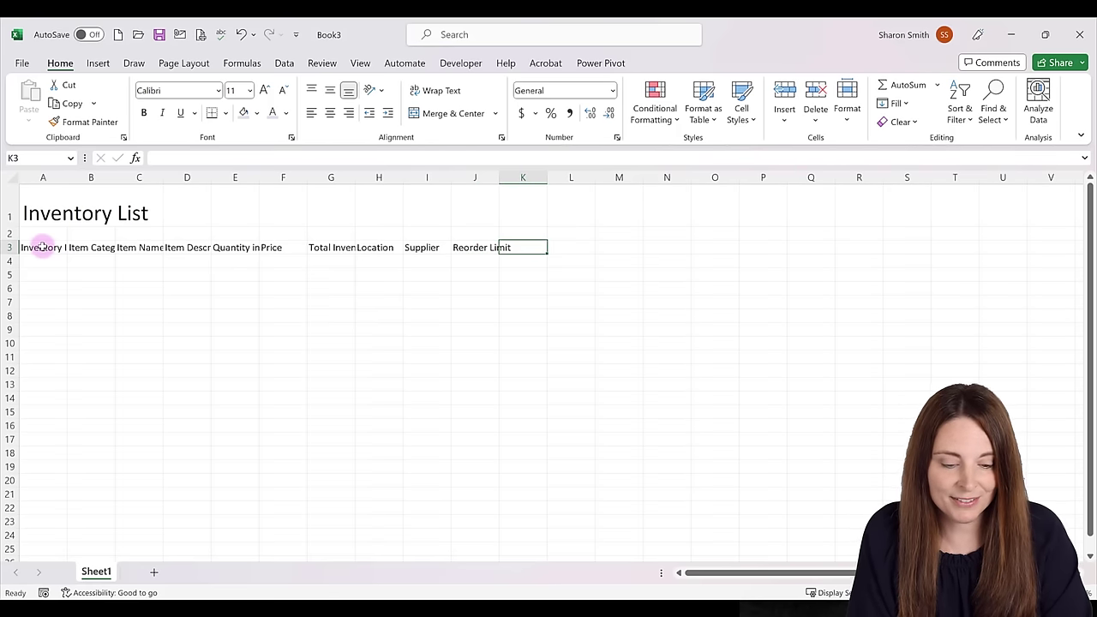
# Step: Enter the headings Reorder Date, Discontinued? and Notes in K3 to M3
pyautogui.write('Reorder Date')
pyautogui.press('Tab')
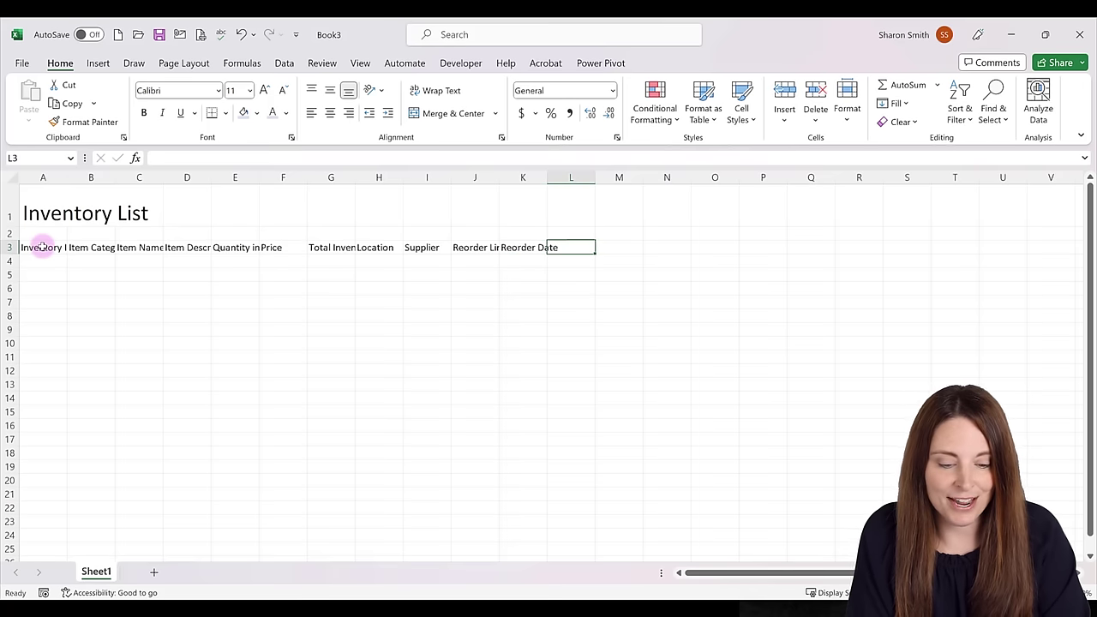
pyautogui.write('Discontinued?')
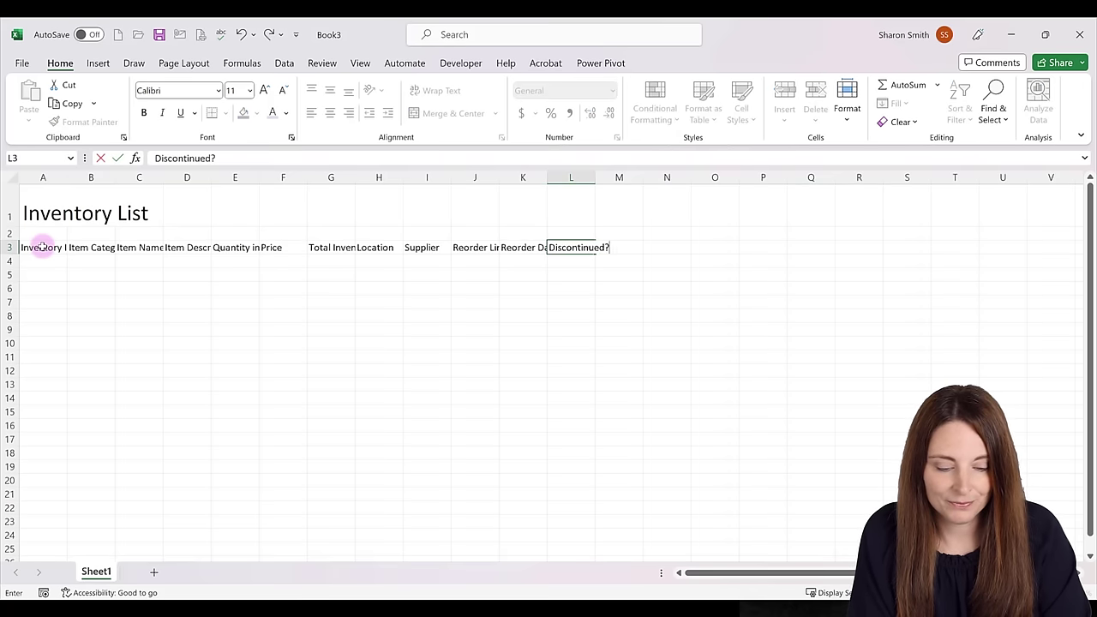
pyautogui.press('Tab')
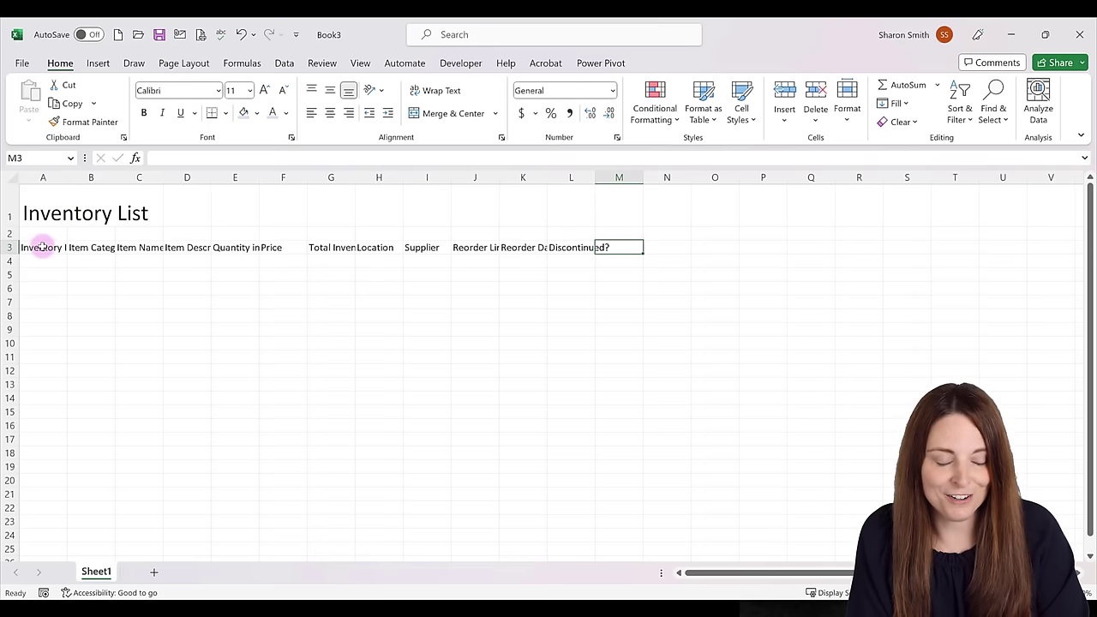
pyautogui.write('Notes')
pyautogui.click(54, 260)
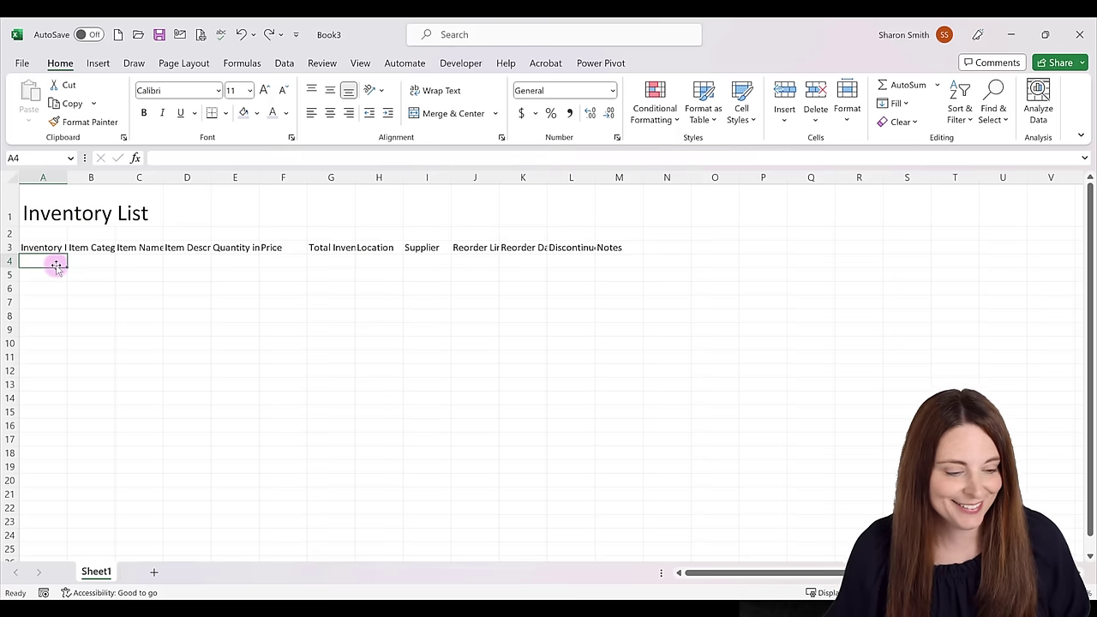
# Step: Widen columns A to D, F to I, L and M to make room for their headings and entries
pyautogui.doubleClick(68, 178)
pyautogui.moveTo(131, 177); pyautogui.dragTo(237, 177)
pyautogui.moveTo(286, 177); pyautogui.dragTo(318, 178)
pyautogui.moveTo(366, 177); pyautogui.dragTo(367, 177)
pyautogui.moveTo(393, 177); pyautogui.dragTo(441, 177)
pyautogui.moveTo(465, 178); pyautogui.dragTo(560, 177)
pyautogui.moveTo(769, 177); pyautogui.dragTo(790, 177)
# Step: Center the headings in row 3 horizontally
pyautogui.click(32, 247)
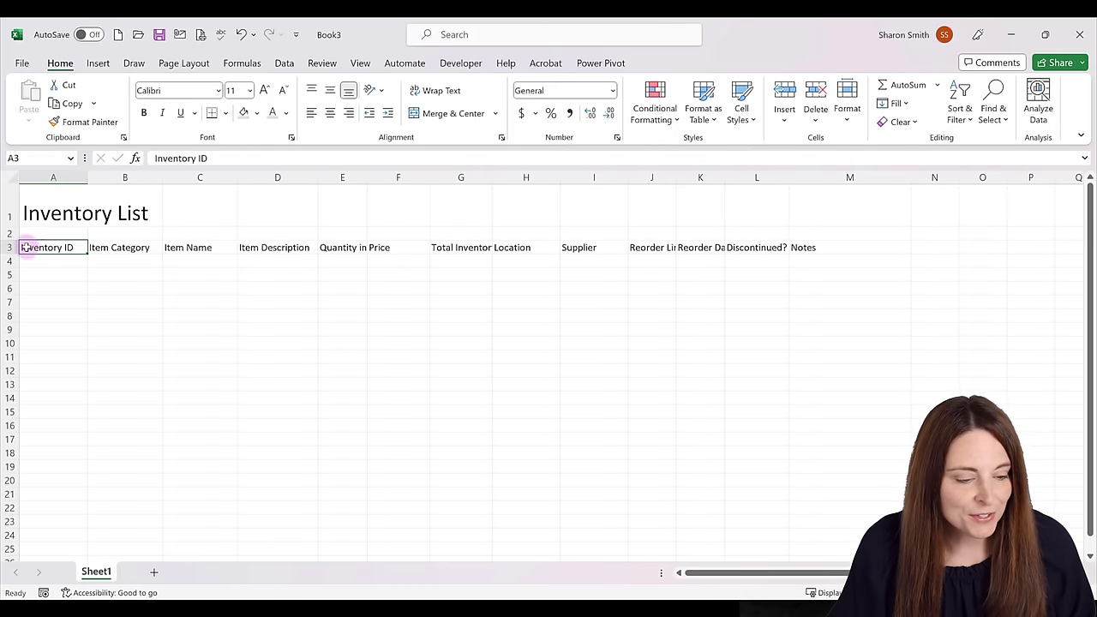
pyautogui.click(9, 247)
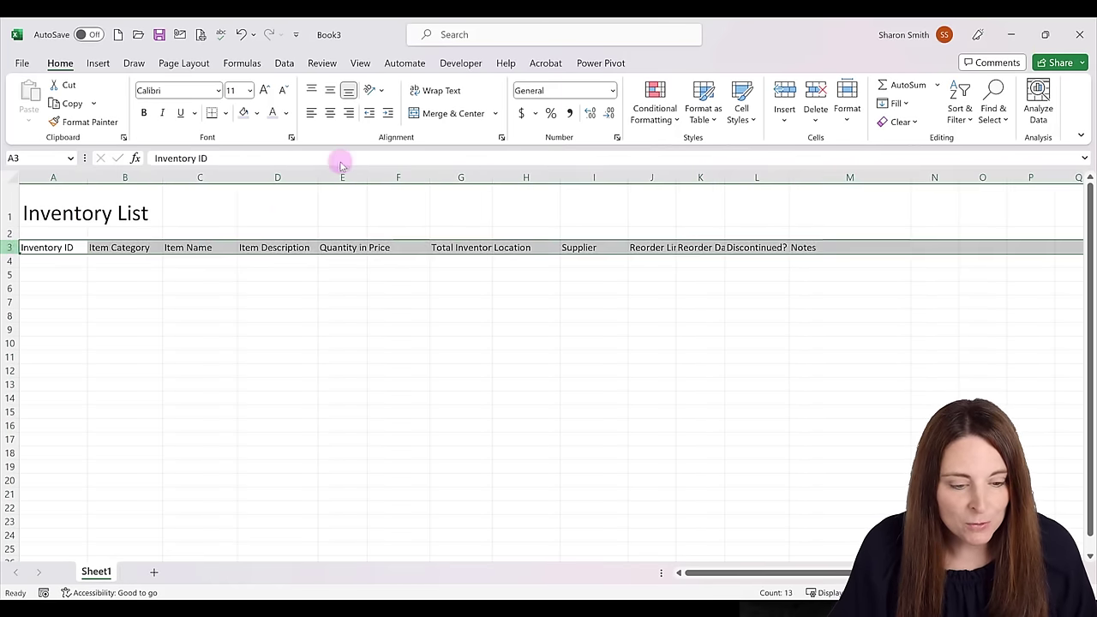
pyautogui.click(330, 113)
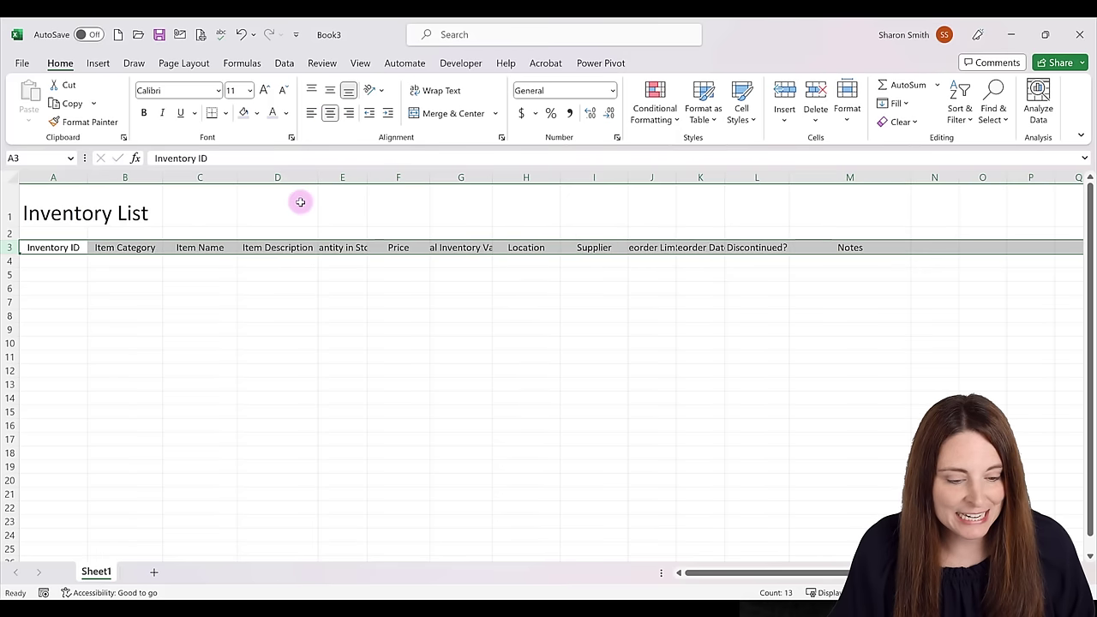
# Step: Wrap the text of the Quantity in Stock, Total Inventory Value, Reorder Limit and Reorder Date headings in row 3
pyautogui.click(341, 249)
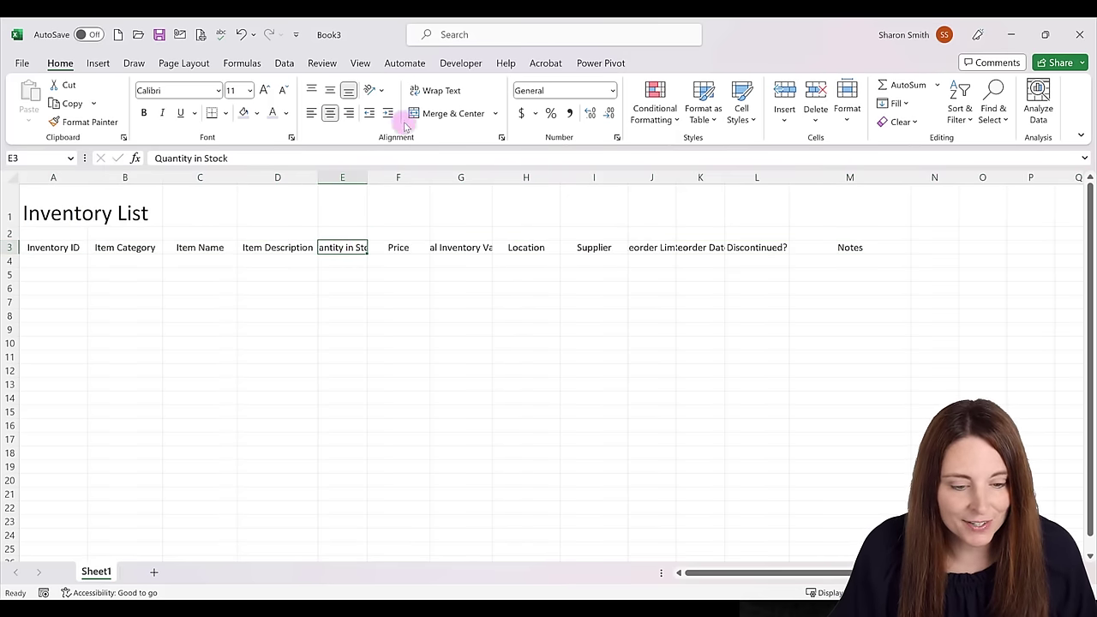
pyautogui.click(439, 91)
pyautogui.click(468, 256)
pyautogui.click(439, 91)
pyautogui.click(667, 261)
pyautogui.moveTo(655, 257); pyautogui.dragTo(698, 257)
pyautogui.click(441, 90)
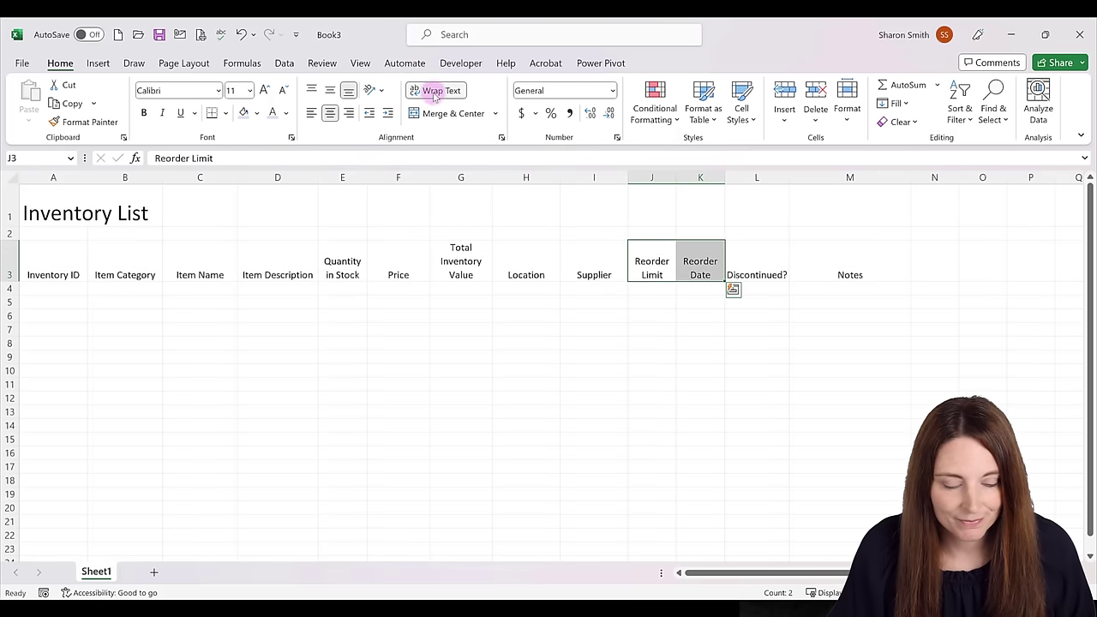
# Step: Align the headings in A3:M3 vertically to the middle and make them bold
pyautogui.click(41, 264)
pyautogui.moveTo(41, 264); pyautogui.dragTo(839, 271)
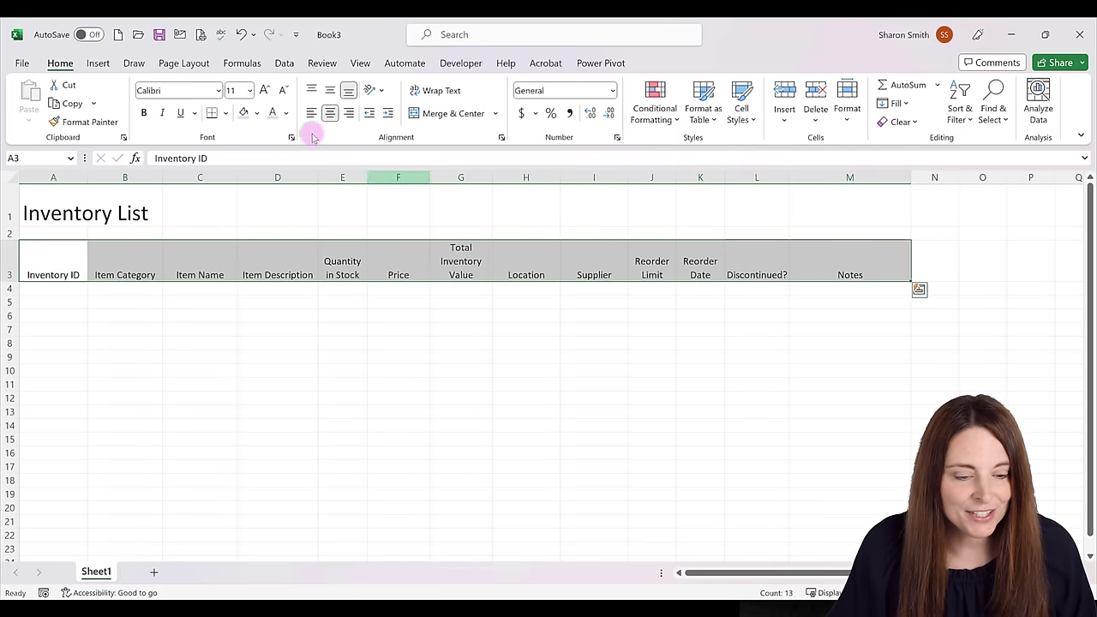
pyautogui.click(330, 92)
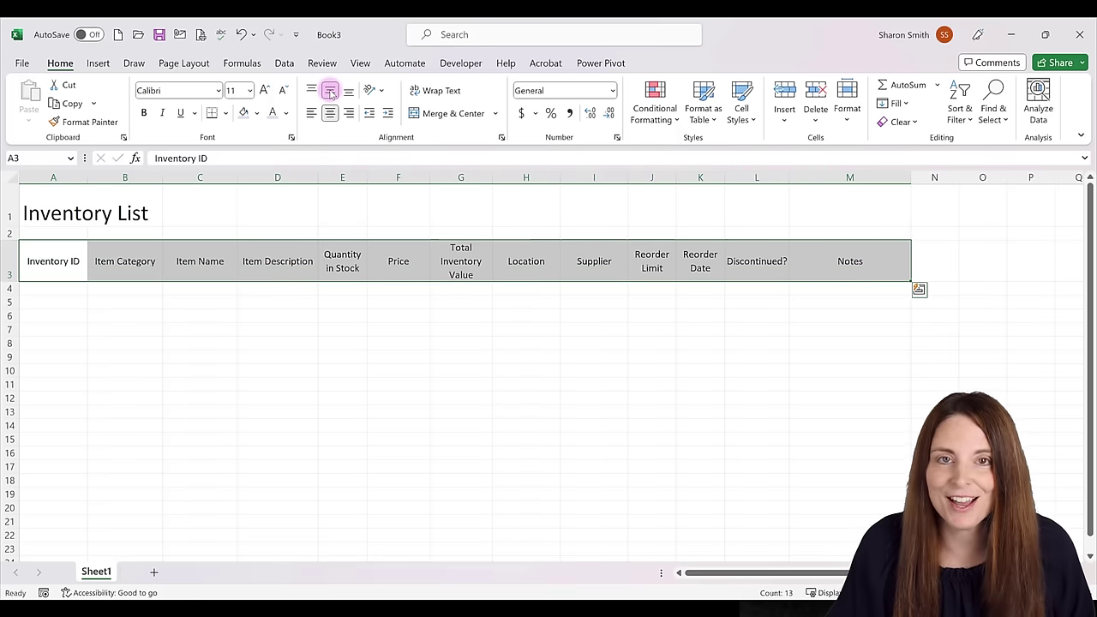
pyautogui.click(144, 114)
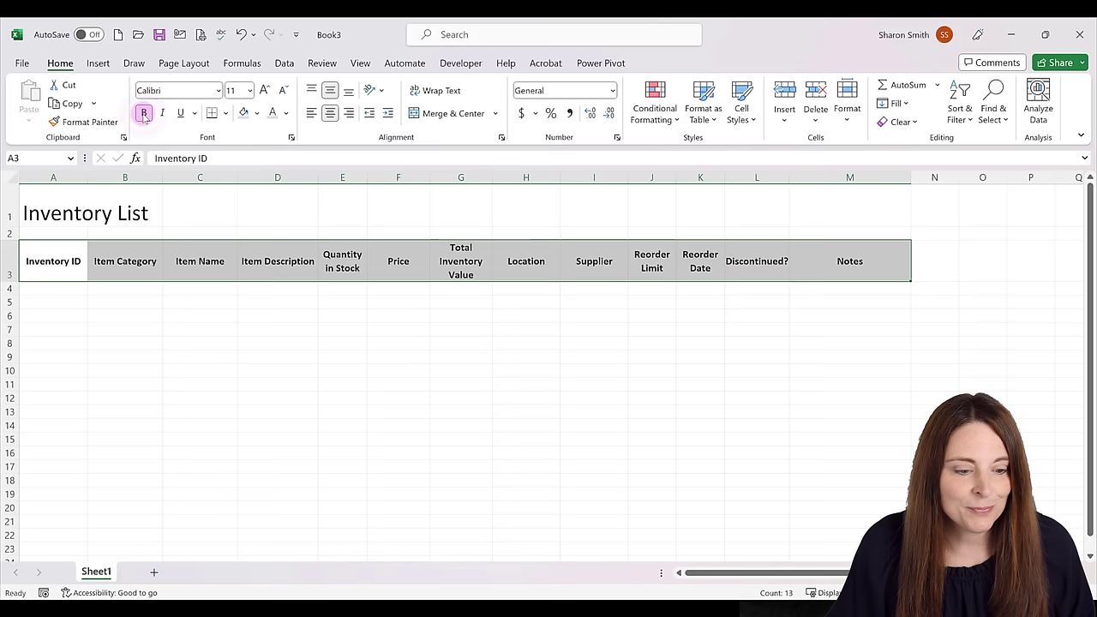
# Step: Fill the heading cells A3:M3 with the blue theme color and set their font color to white
pyautogui.click(256, 114)
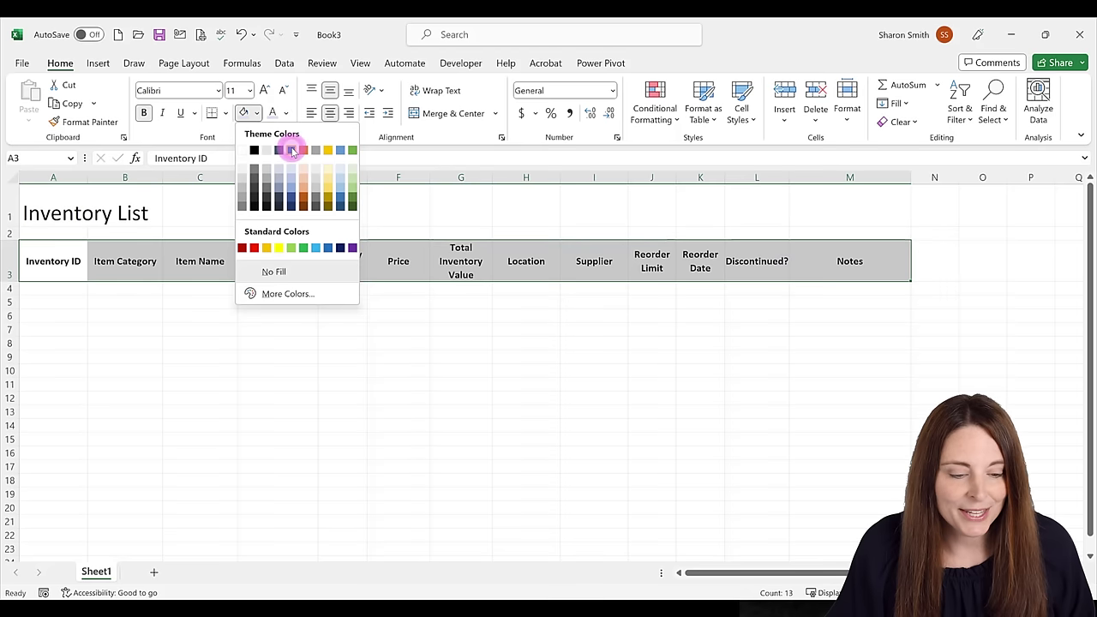
pyautogui.click(292, 150)
pyautogui.click(281, 114)
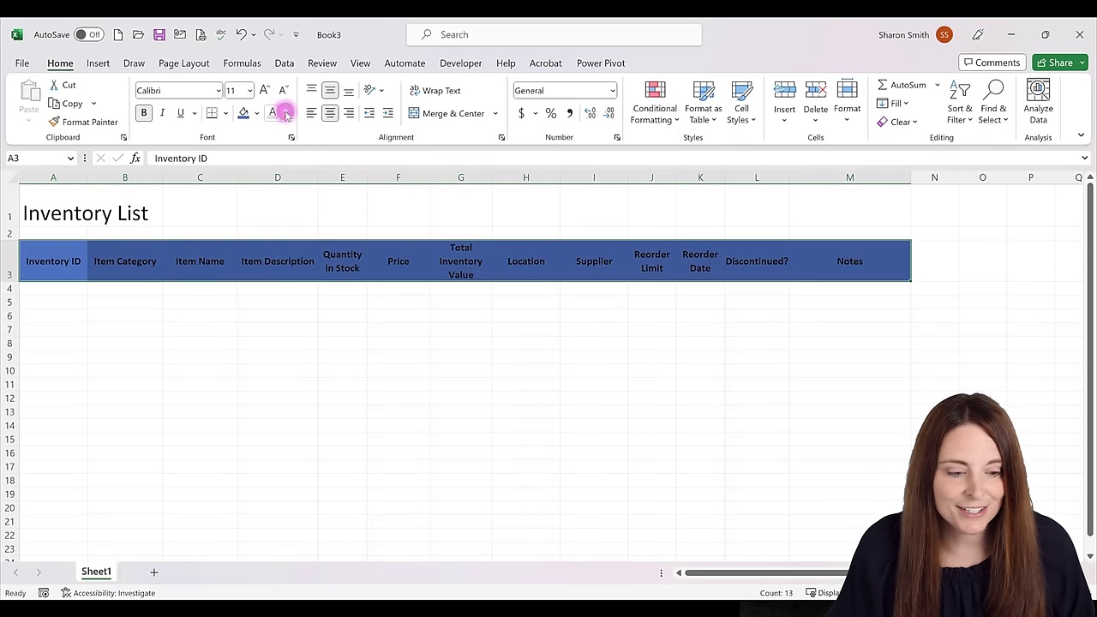
pyautogui.click(287, 114)
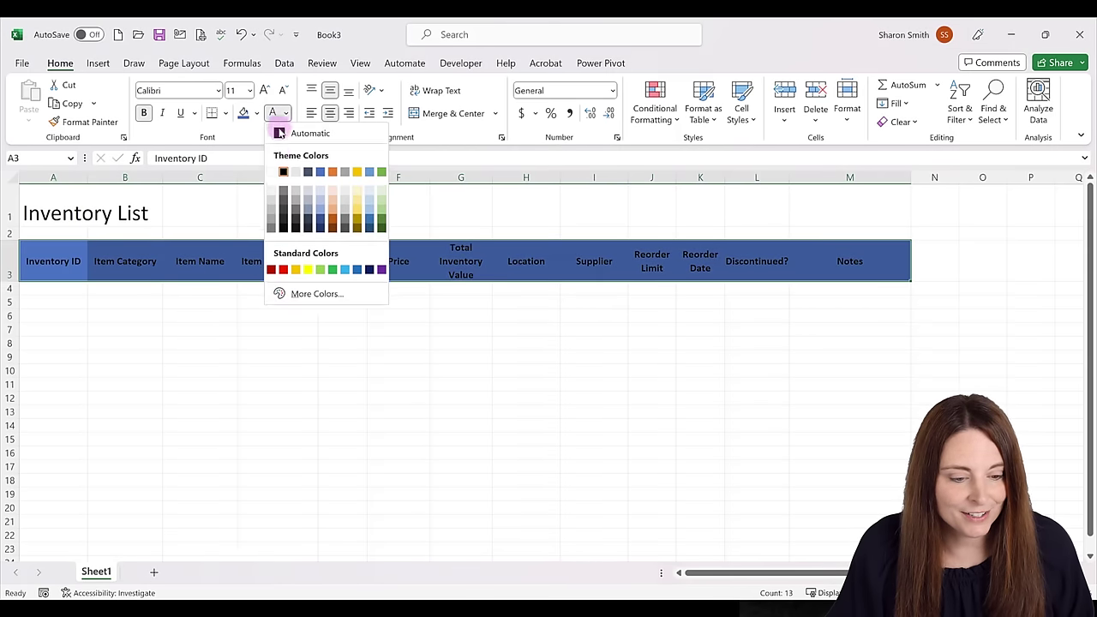
pyautogui.click(272, 172)
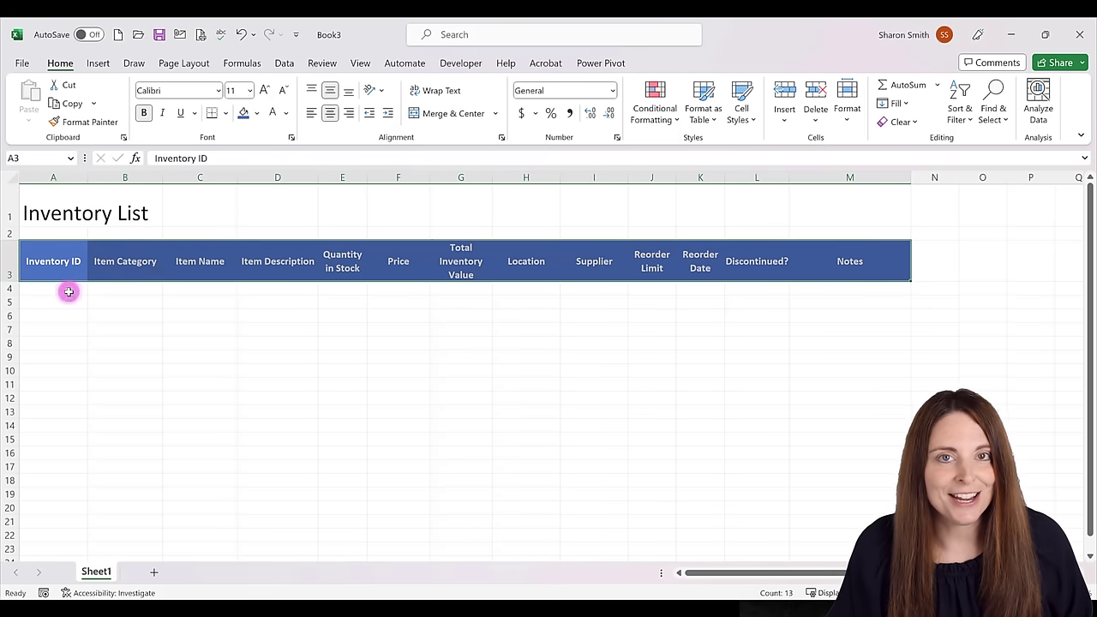
pyautogui.click(69, 291)
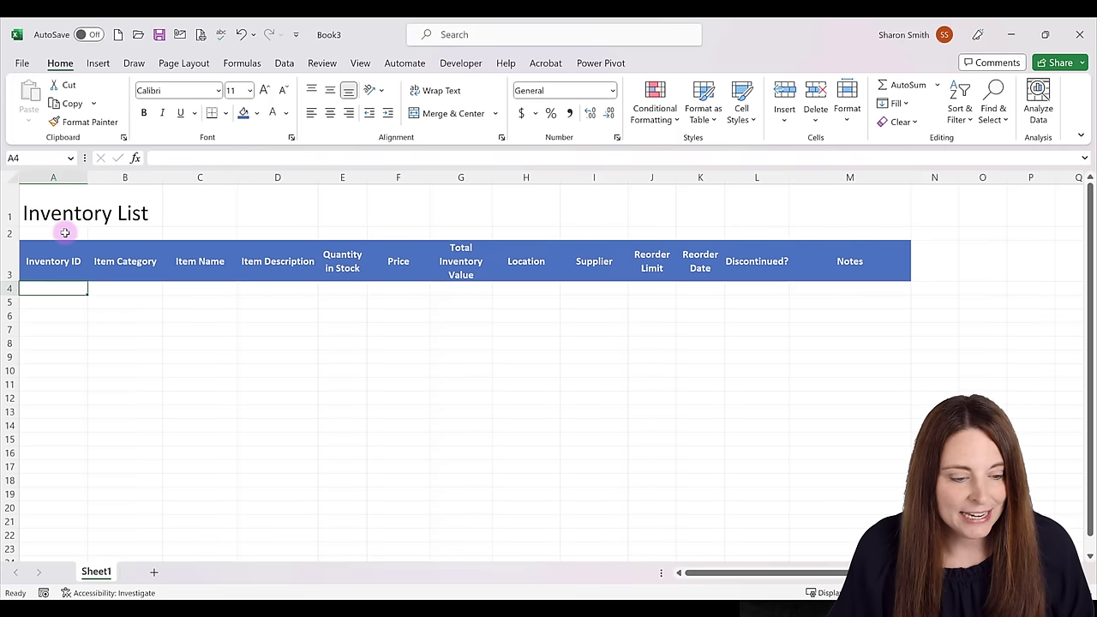
# Step: Fill A2:M2 with the lightest tint of the heading blue and reduce row 2 to about half its height
pyautogui.moveTo(65, 232); pyautogui.dragTo(891, 227)
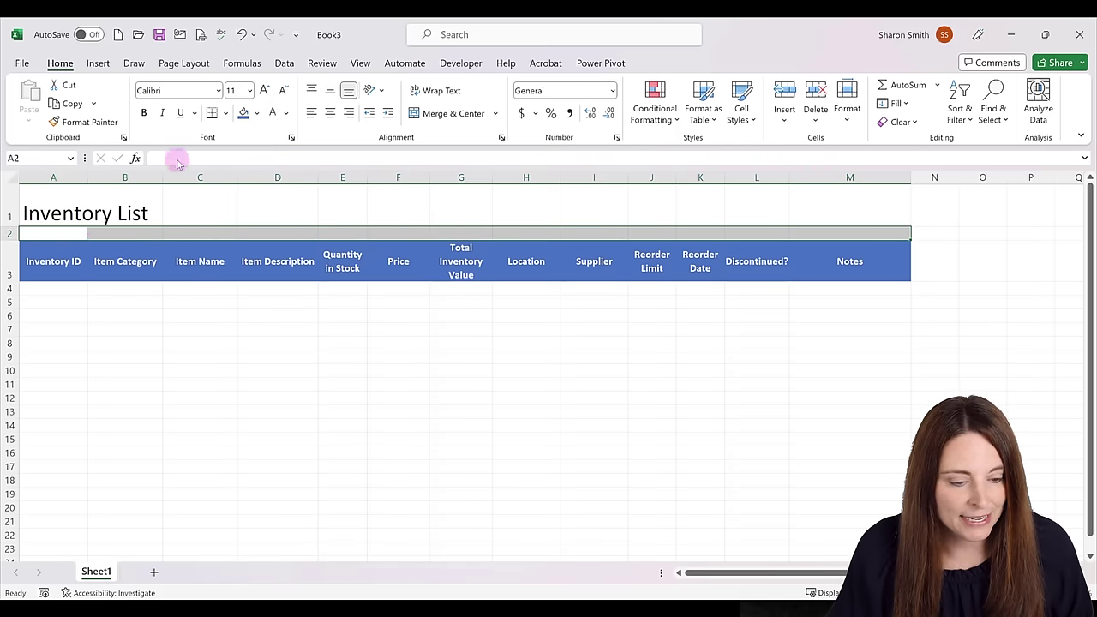
pyautogui.click(257, 114)
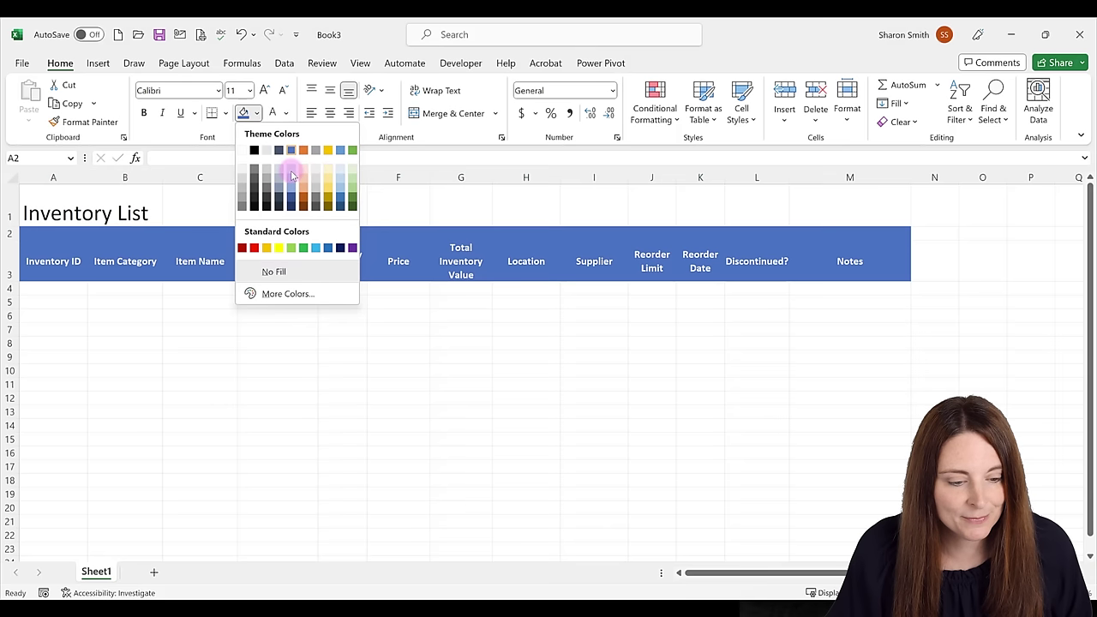
pyautogui.click(290, 166)
pyautogui.moveTo(15, 239); pyautogui.dragTo(13, 230)
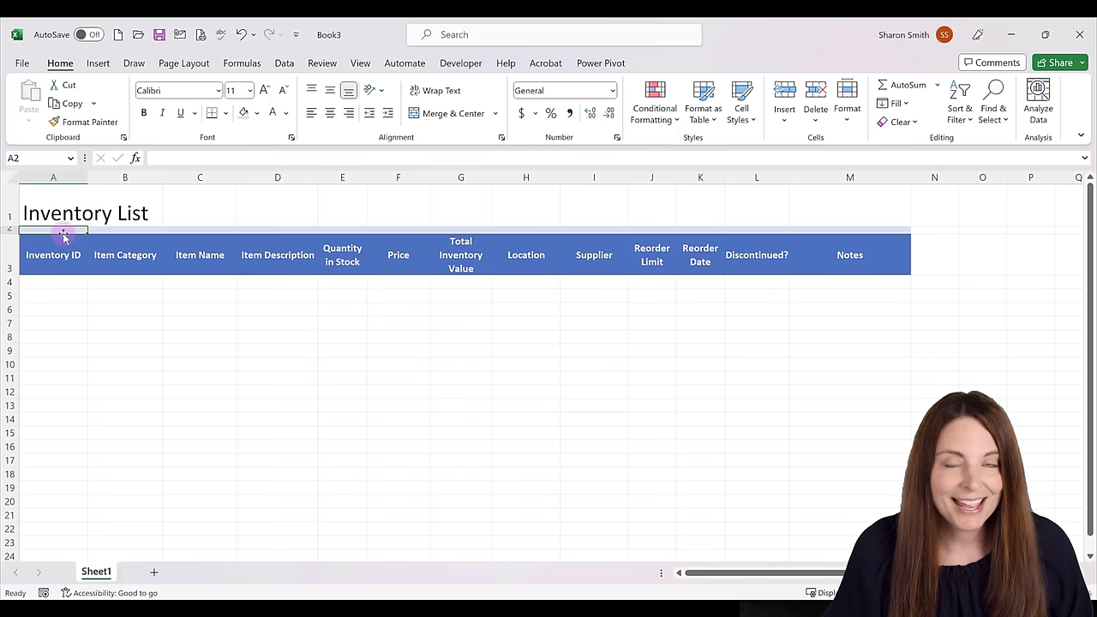
# Step: Merge and center the Inventory List title across A1:D1
pyautogui.click(64, 206)
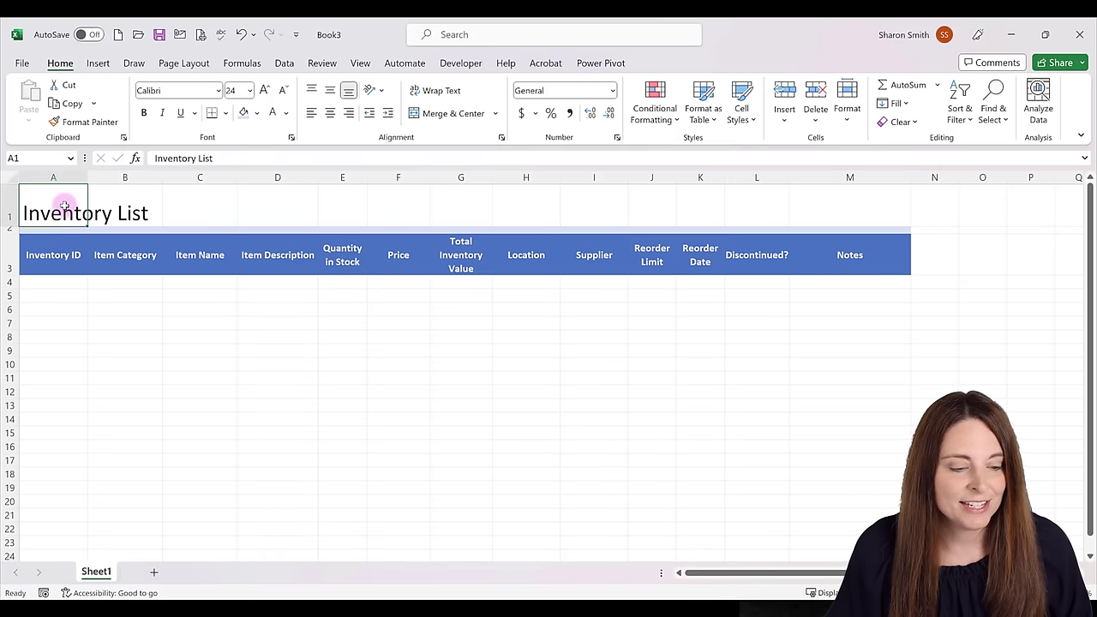
pyautogui.moveTo(65, 205); pyautogui.dragTo(241, 206)
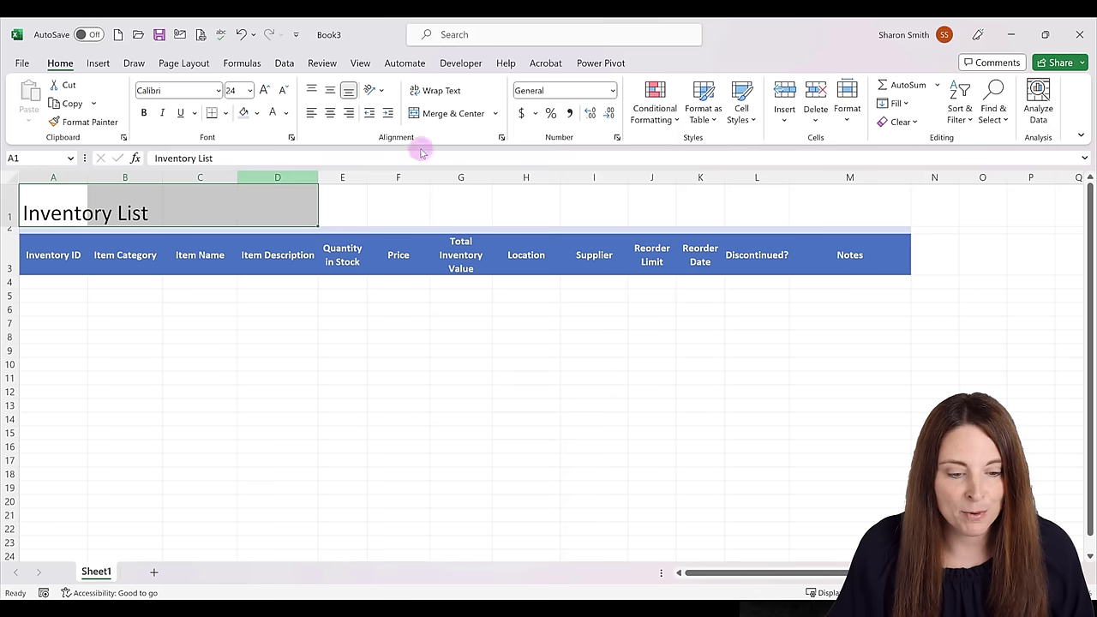
pyautogui.click(445, 115)
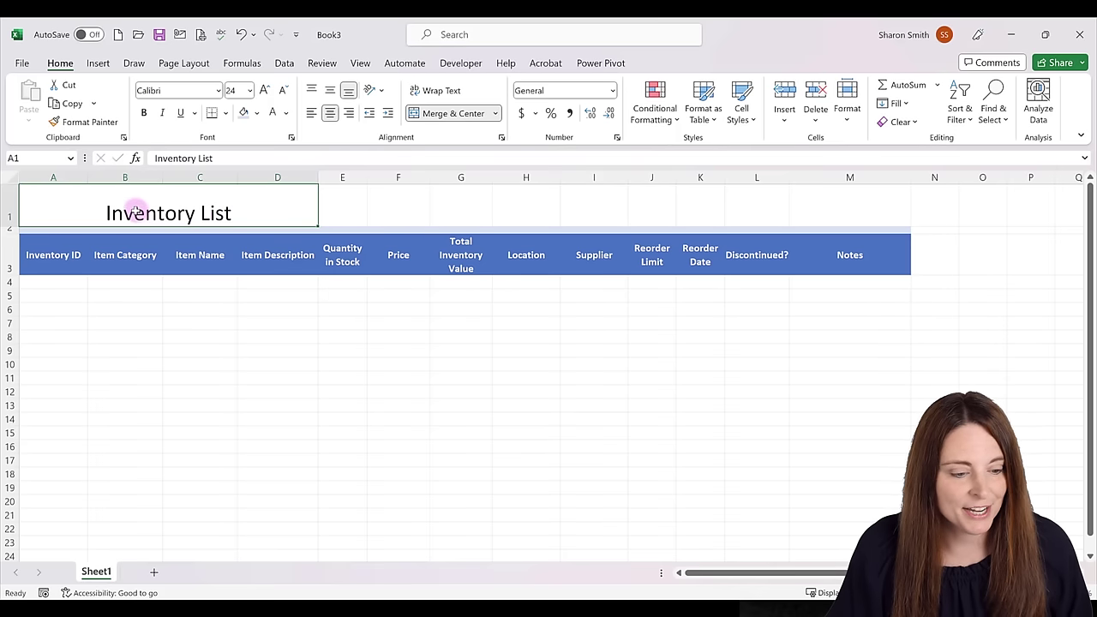
# Step: Fill the title row cells A1:M1 with light gray
pyautogui.moveTo(87, 205); pyautogui.dragTo(864, 209)
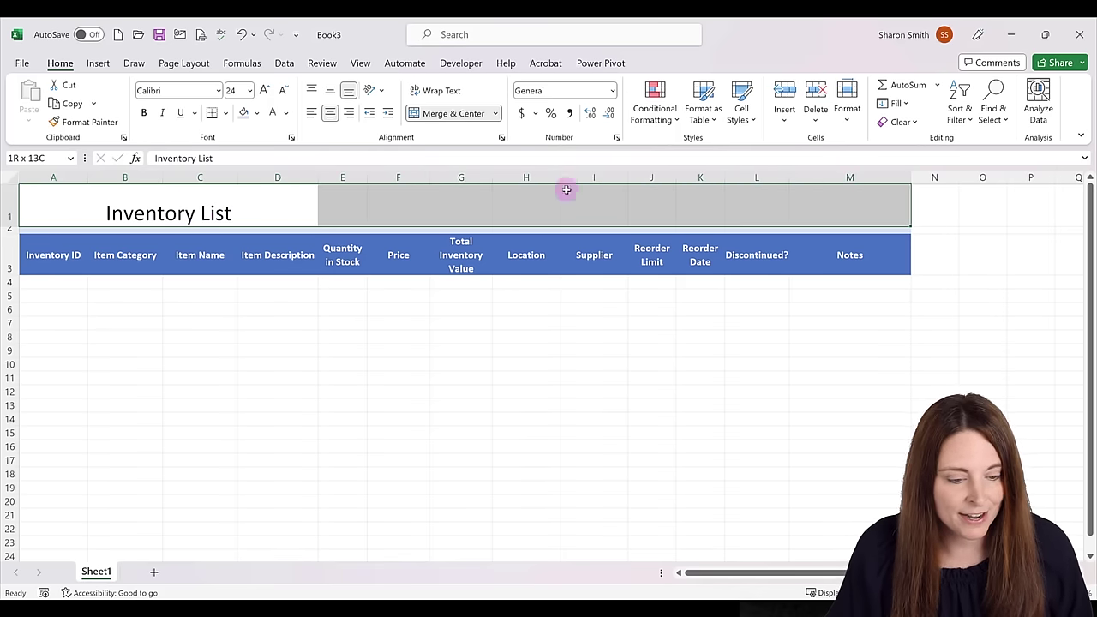
pyautogui.click(256, 115)
pyautogui.click(240, 177)
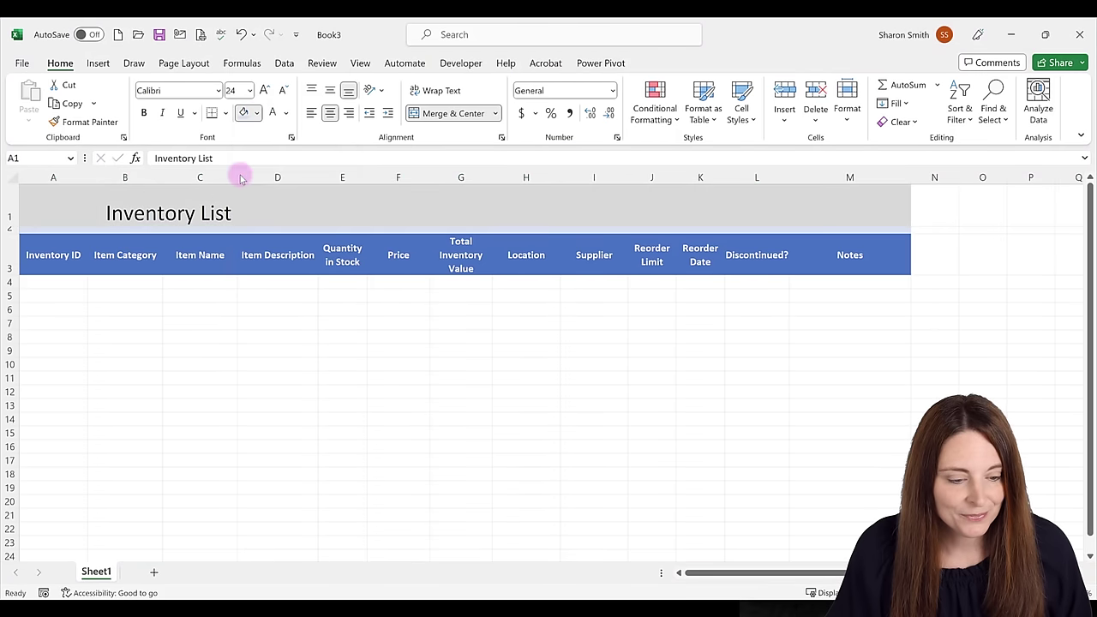
pyautogui.click(450, 206)
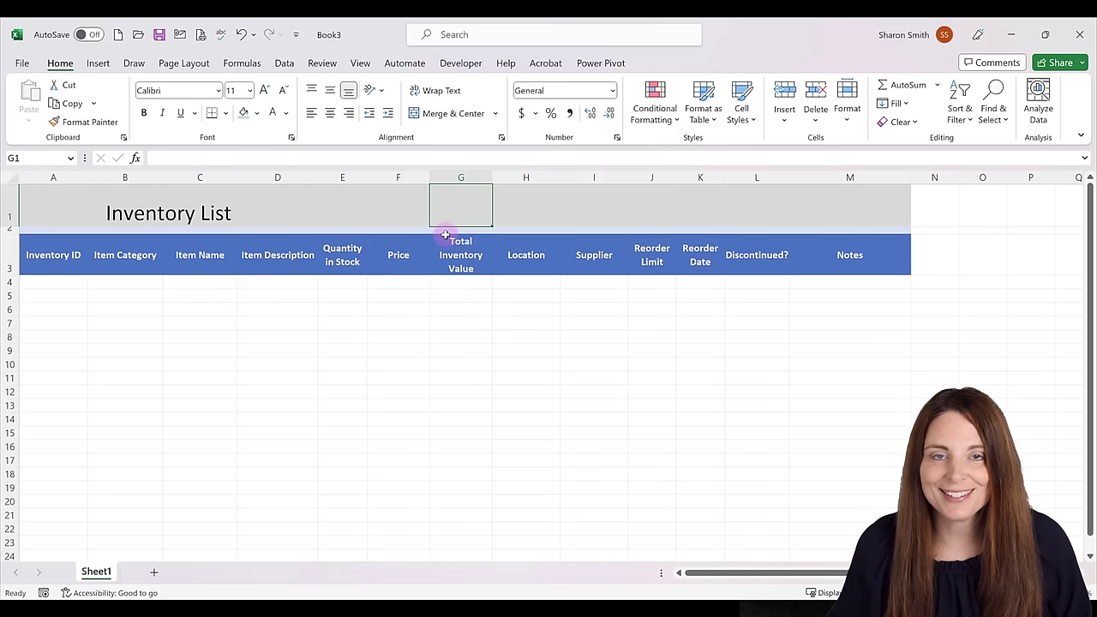
# Step: Apply the dollar Accounting number format to the entire Price and Total Inventory Value columns
pyautogui.click(62, 284)
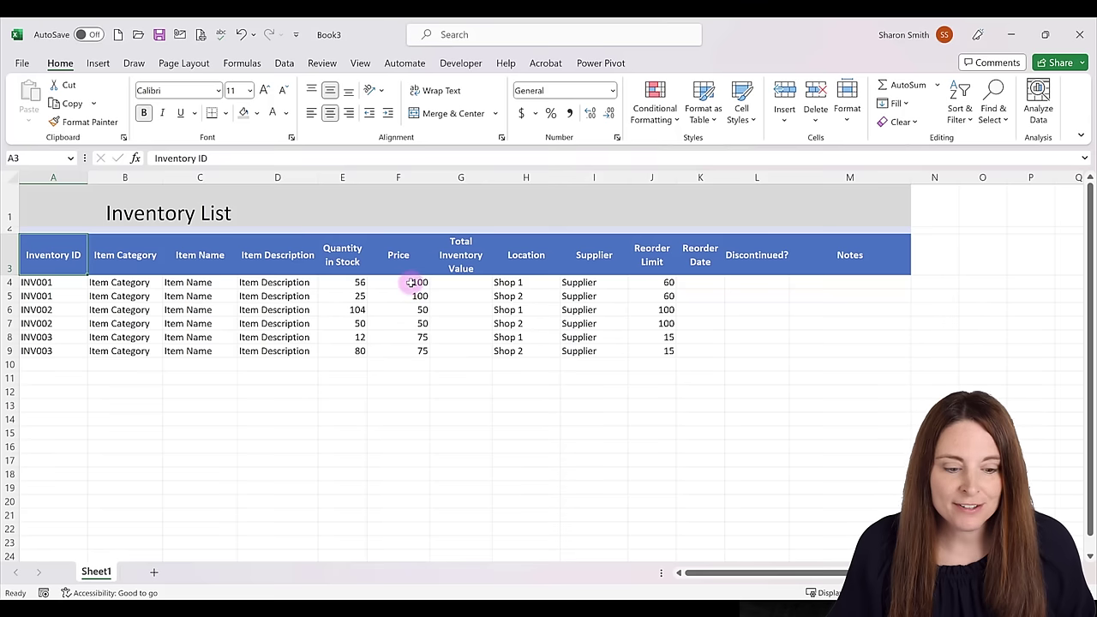
pyautogui.click(399, 177)
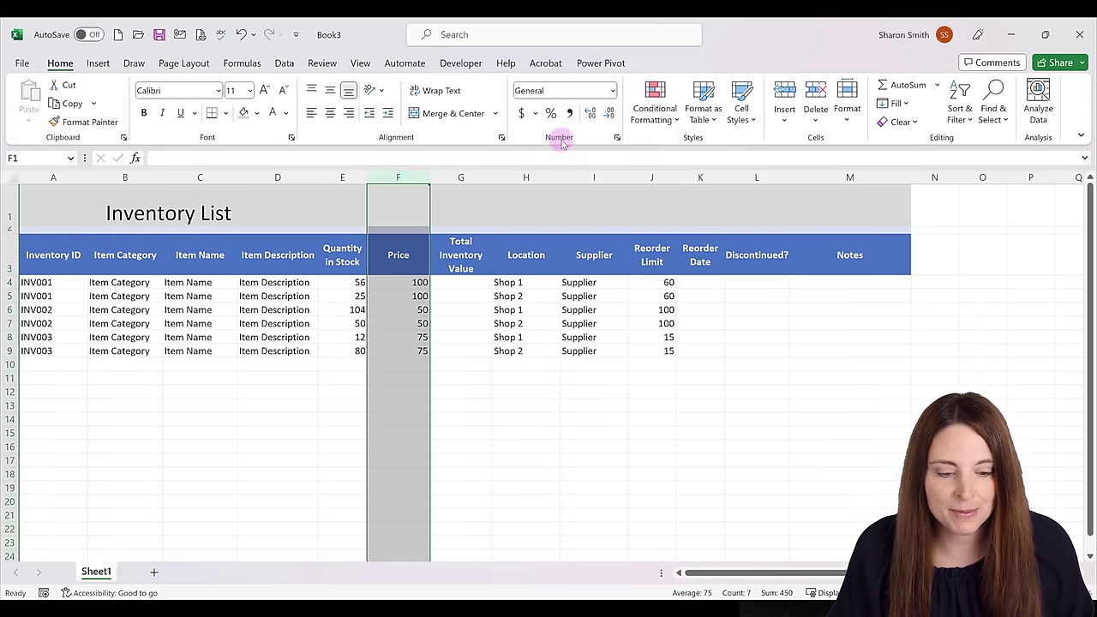
pyautogui.click(523, 116)
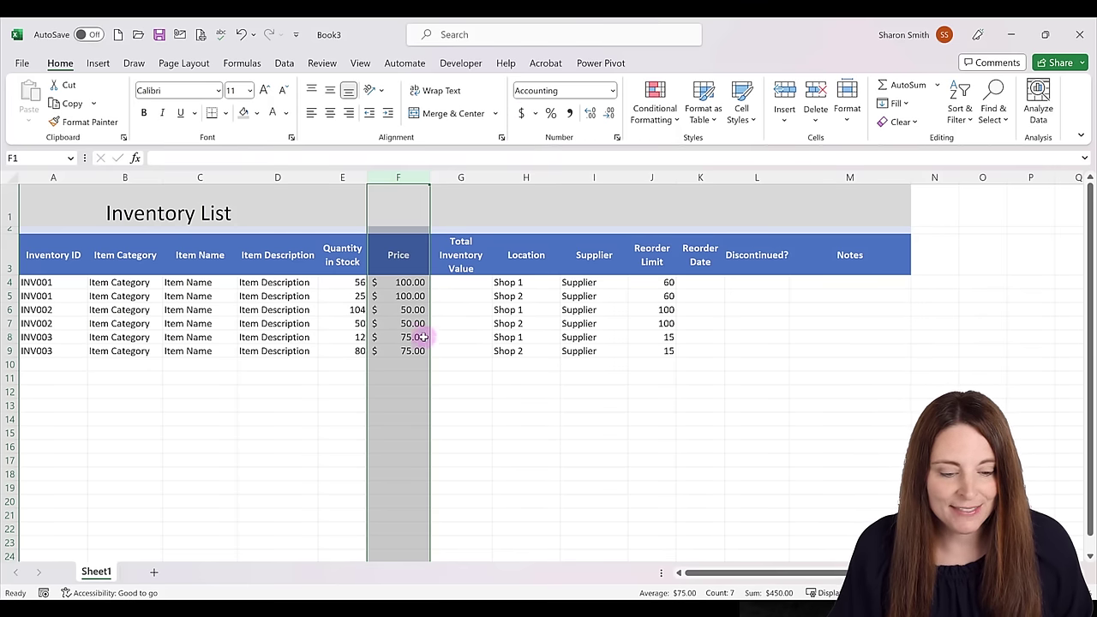
pyautogui.click(469, 176)
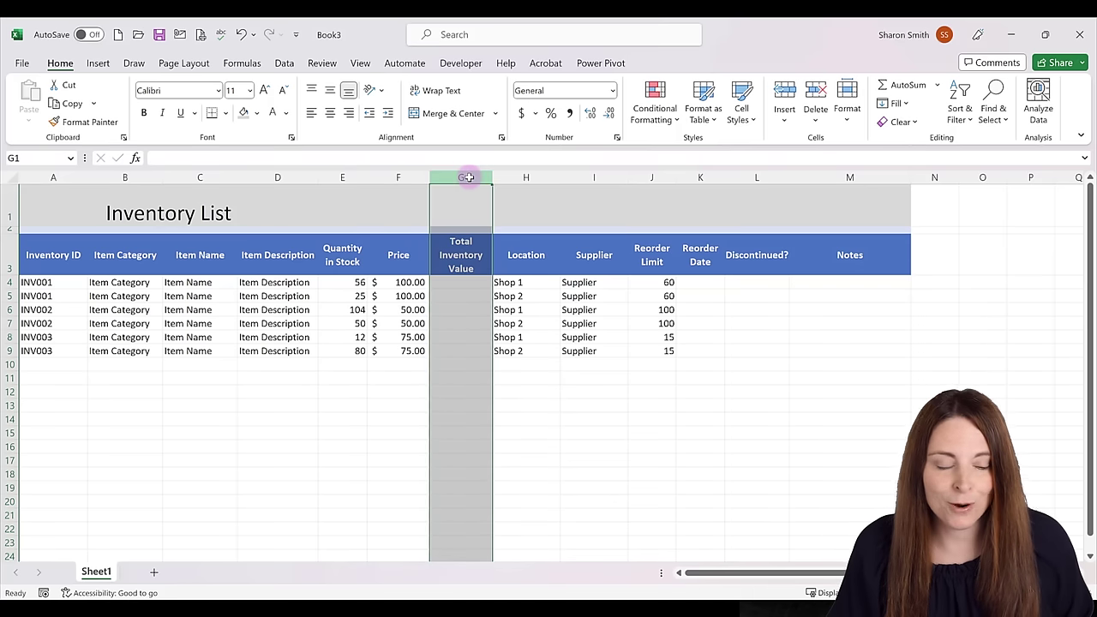
pyautogui.click(521, 115)
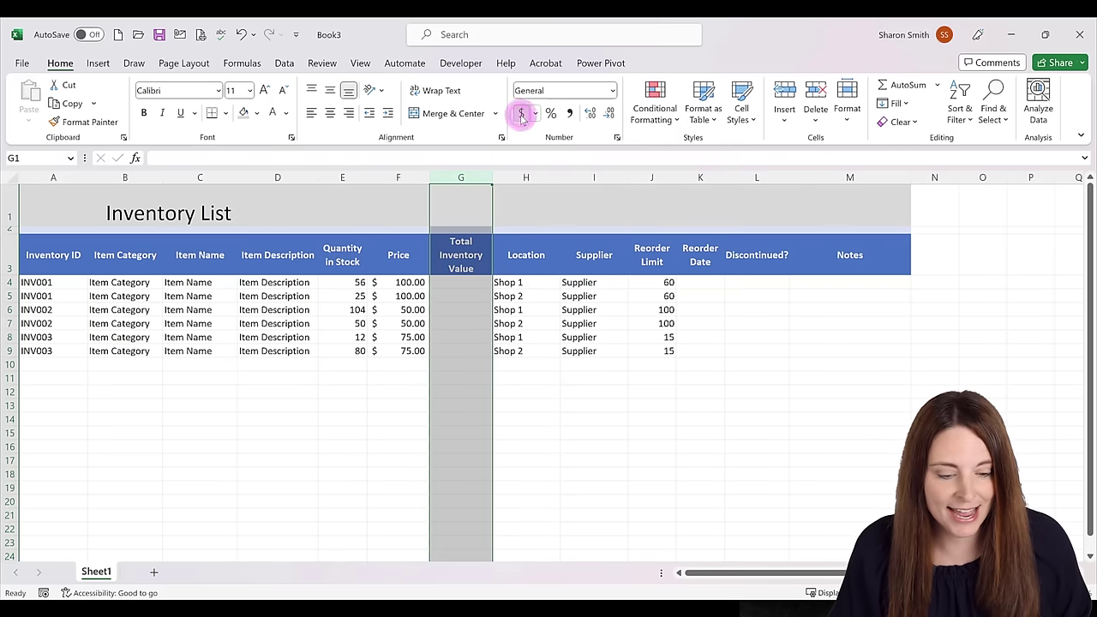
# Step: Enter the formula =E4*F4 in G4 under Total Inventory Value and fill it down to G9
pyautogui.click(458, 283)
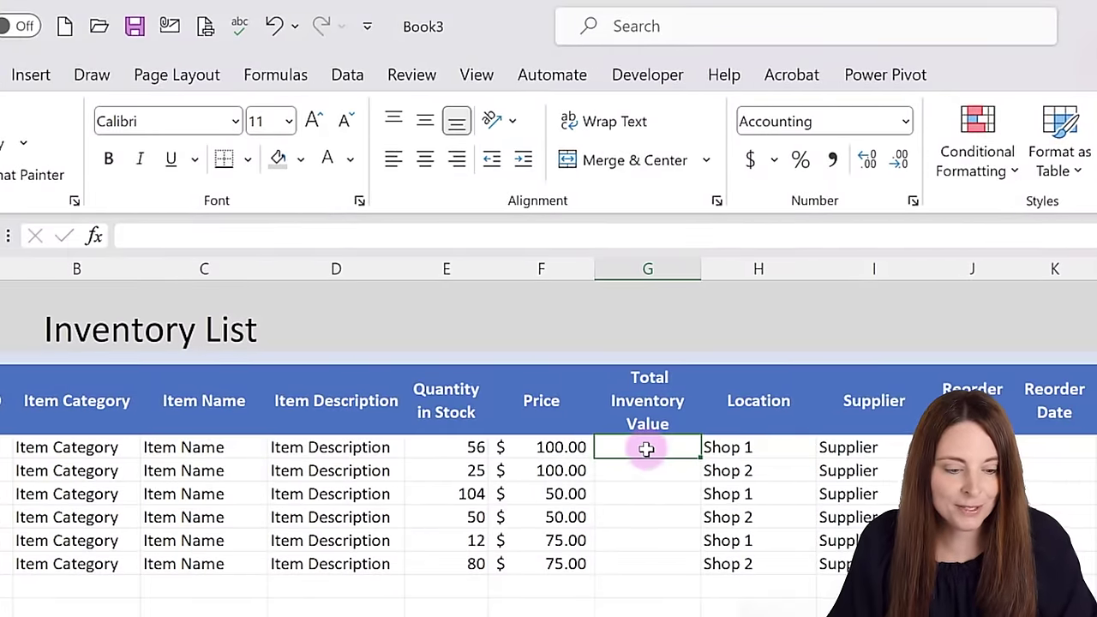
pyautogui.write('=')
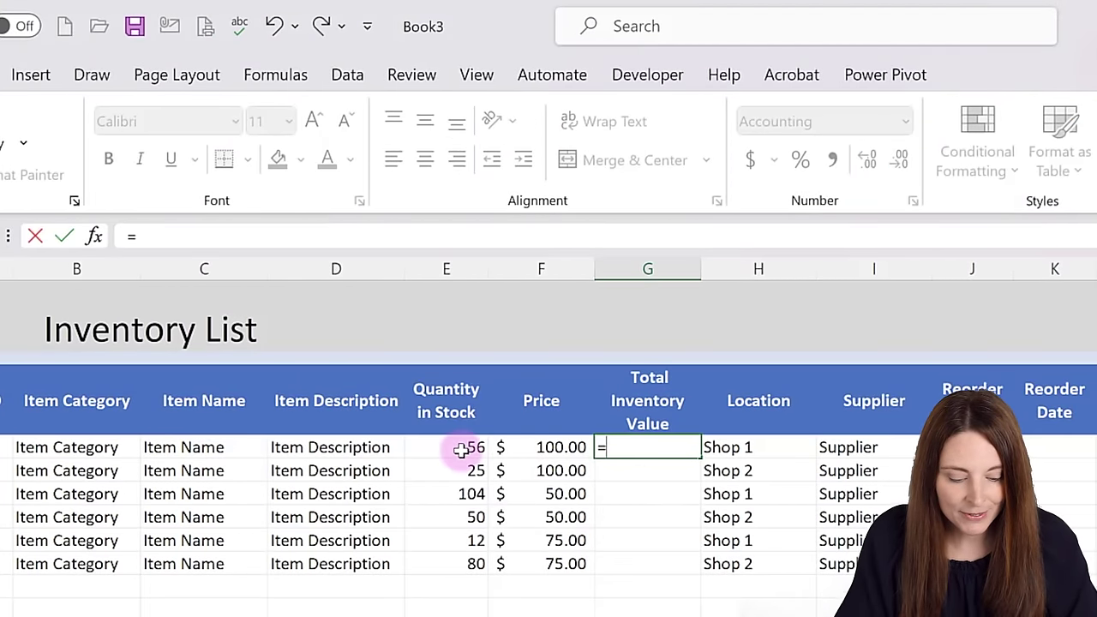
pyautogui.click(459, 449)
pyautogui.write('*')
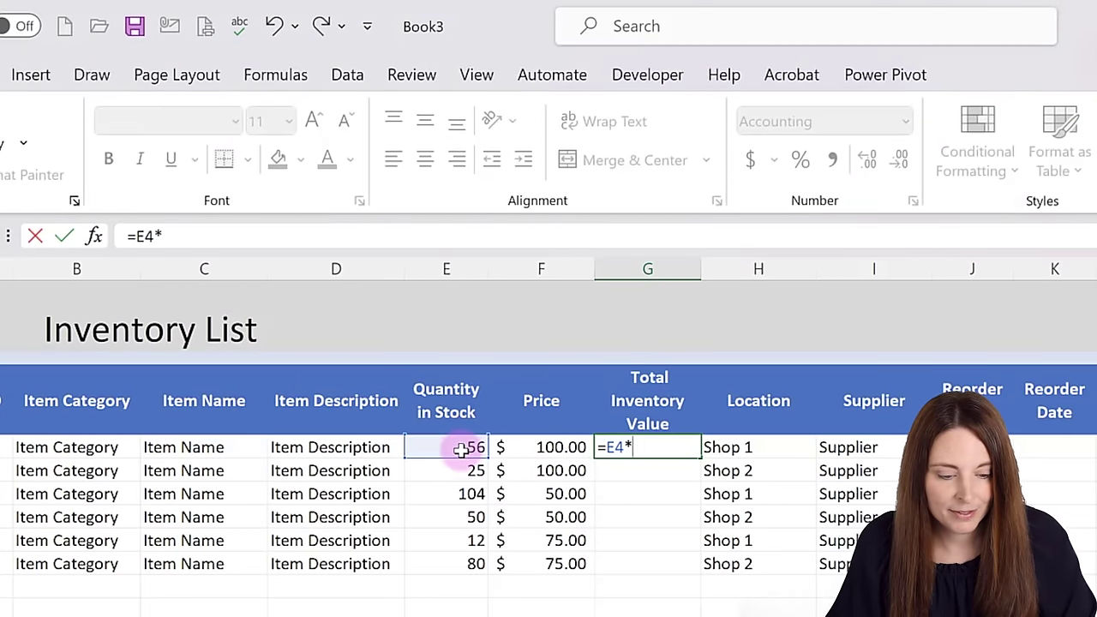
pyautogui.click(526, 449)
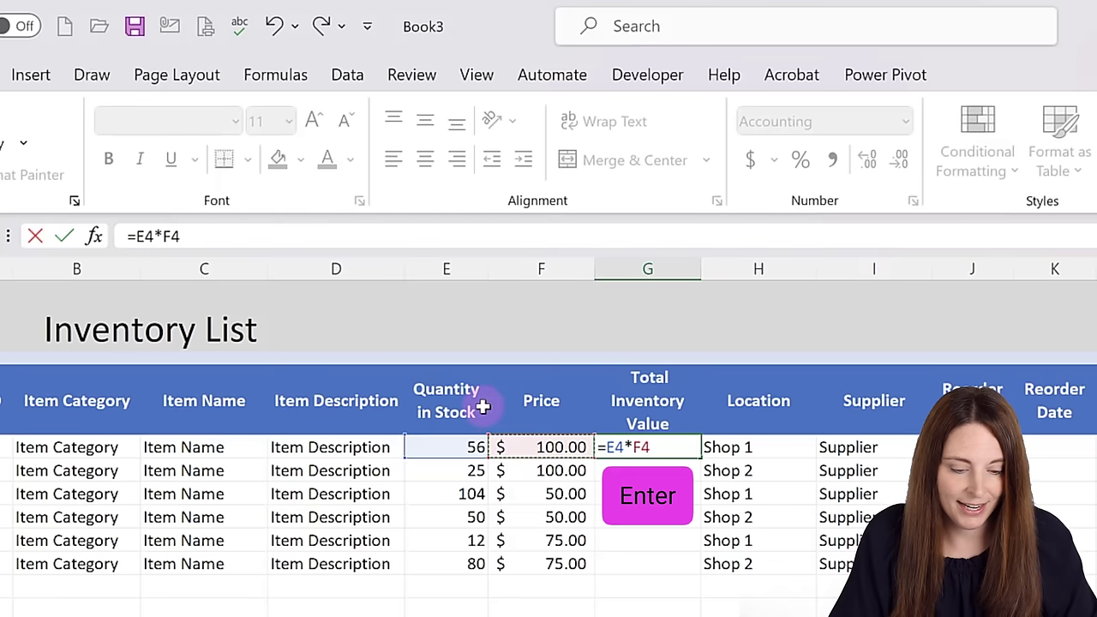
pyautogui.press('Return')
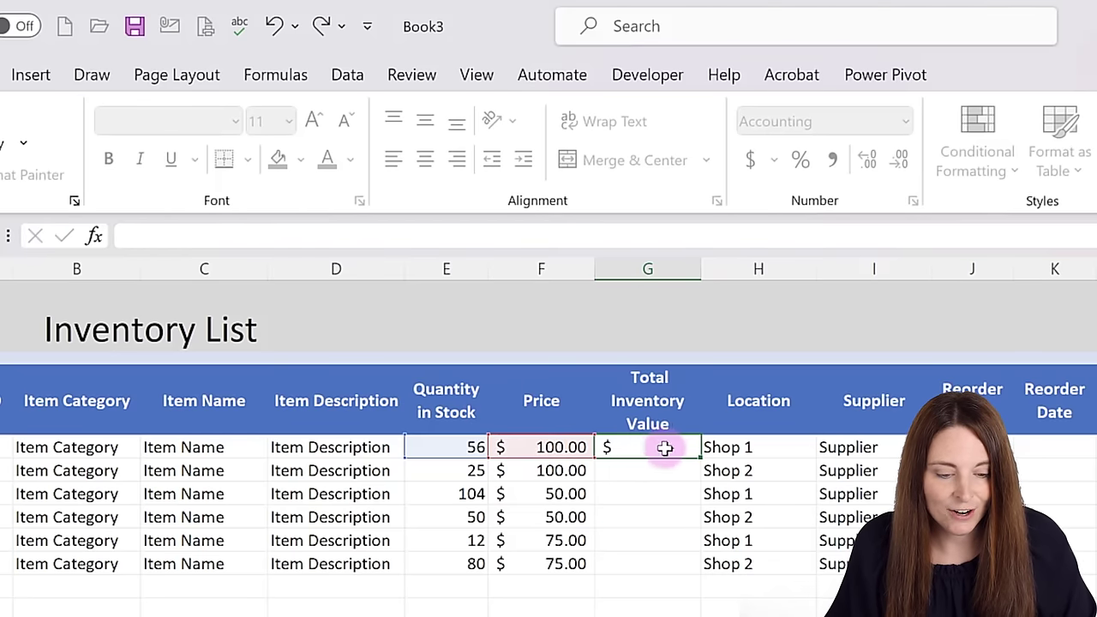
pyautogui.click(673, 447)
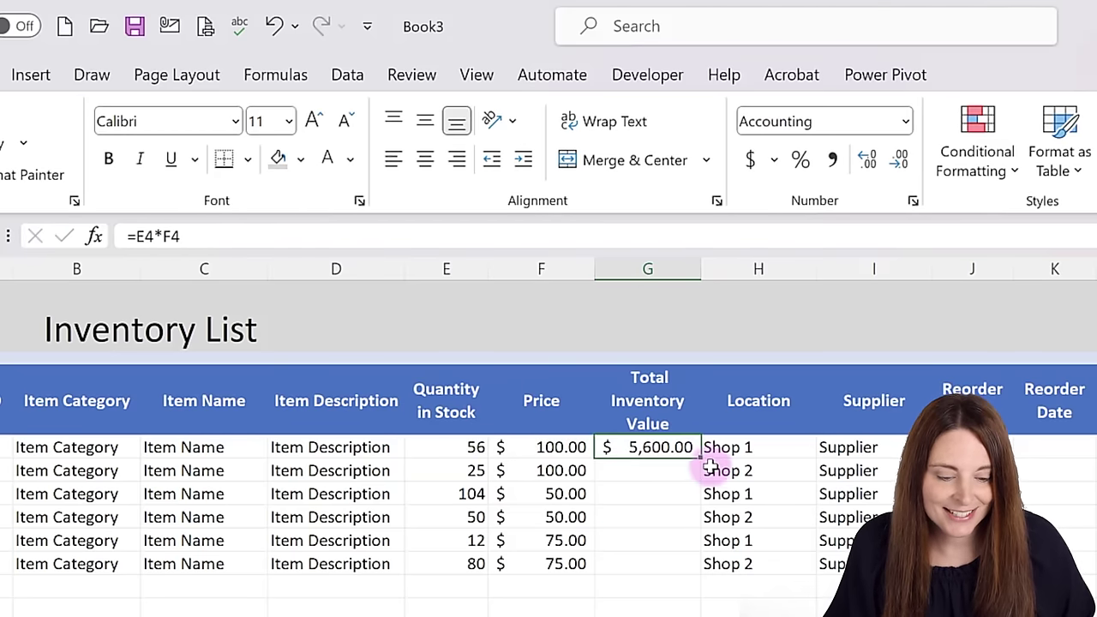
pyautogui.doubleClick(702, 458)
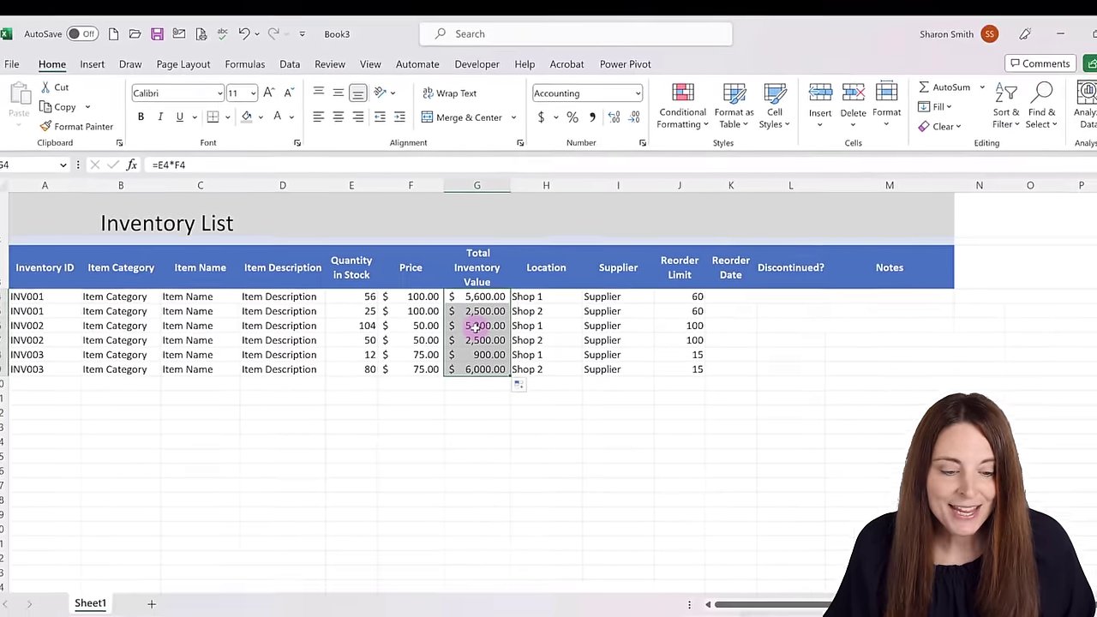
# Step: Enter the label Total Inventory Value in cell F1 of the title row
pyautogui.click(401, 203)
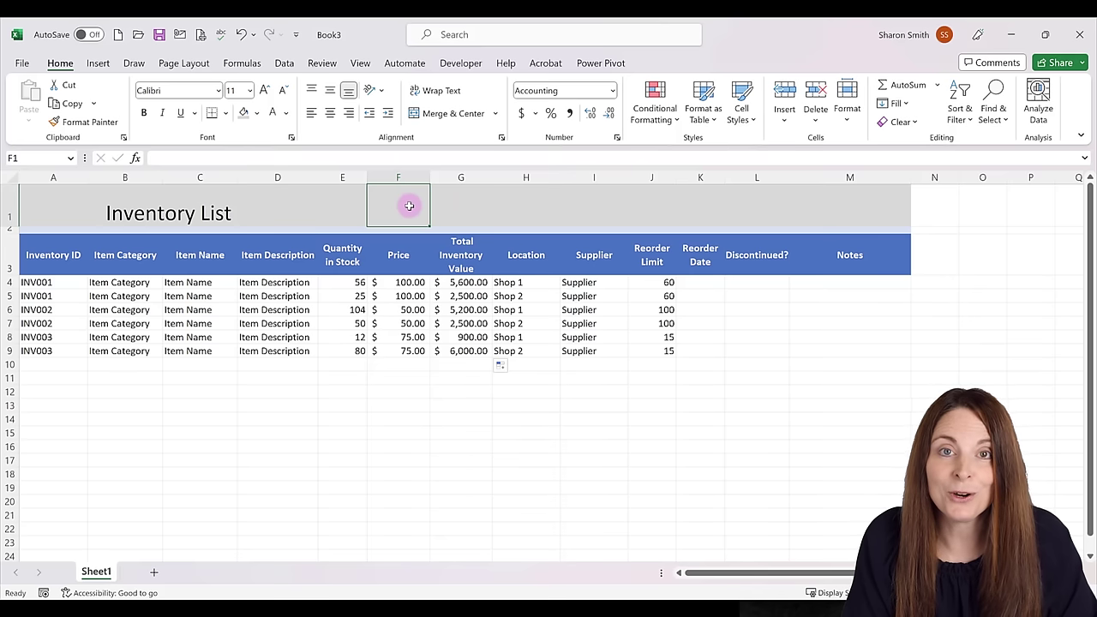
pyautogui.write('Tot')
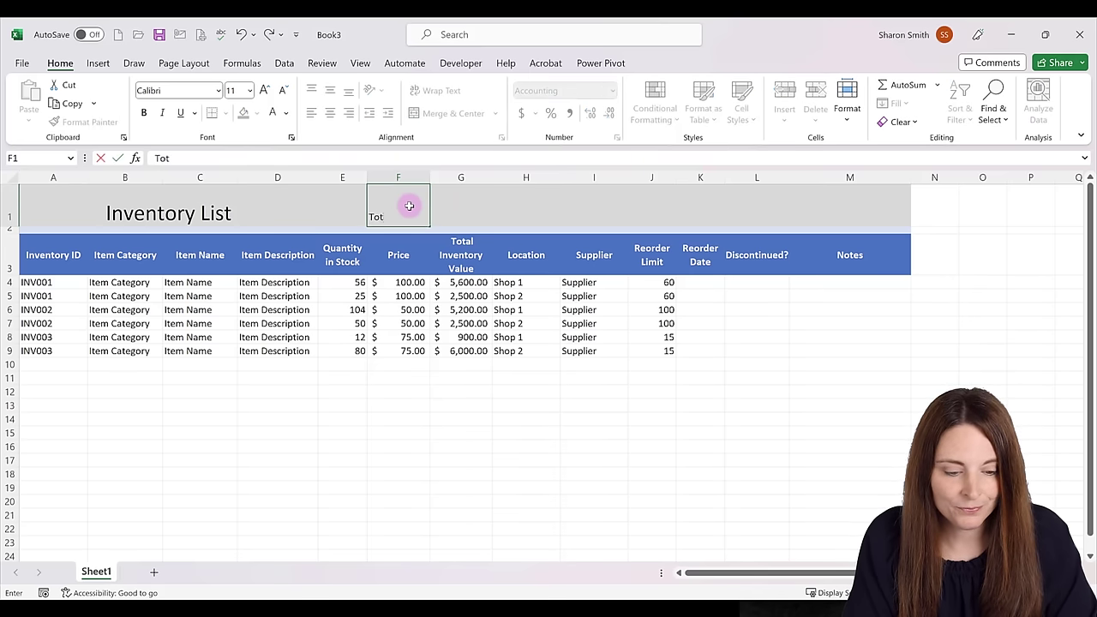
pyautogui.write('al Inventory Value')
pyautogui.hotkey('ctrl', 'Return')
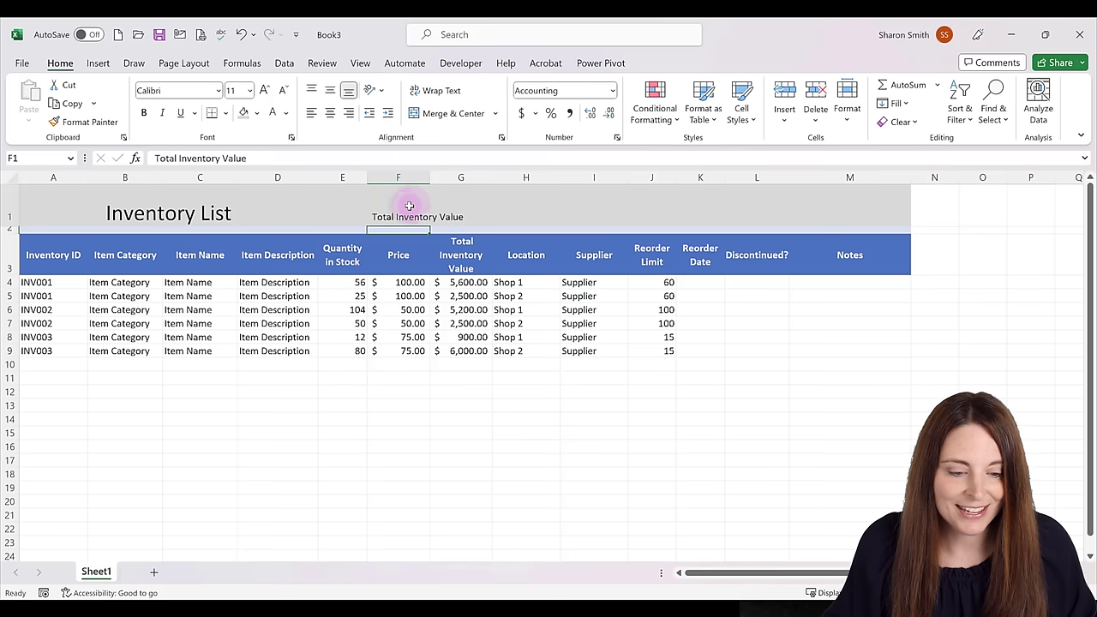
# Step: Wrap the text of the F1 label, align it vertically to the middle, make it bold and right-align it
pyautogui.click(438, 91)
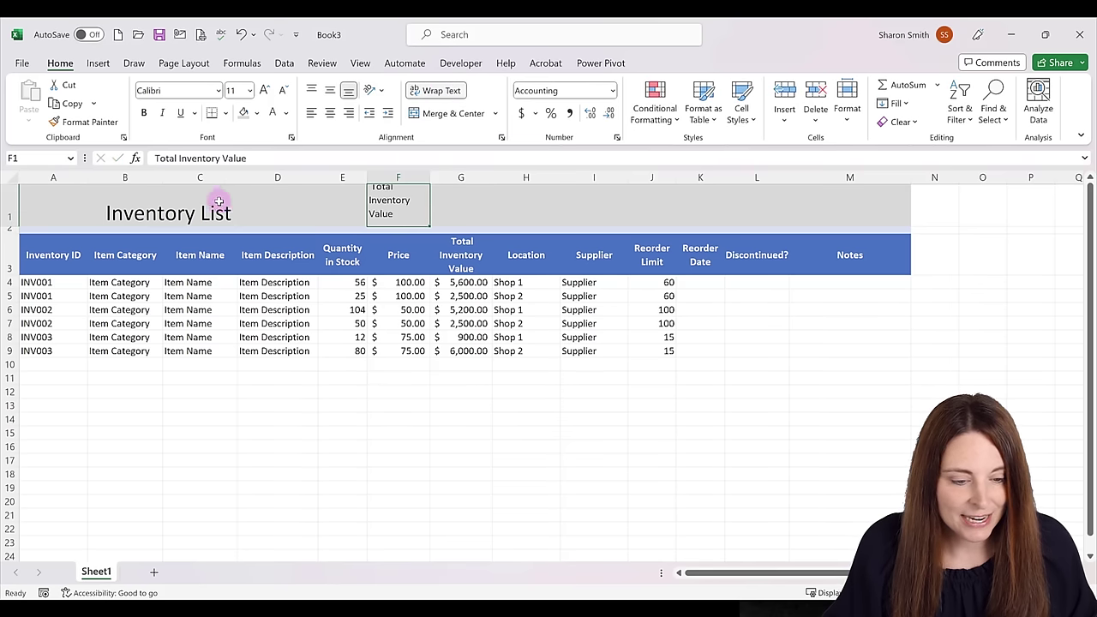
pyautogui.click(329, 91)
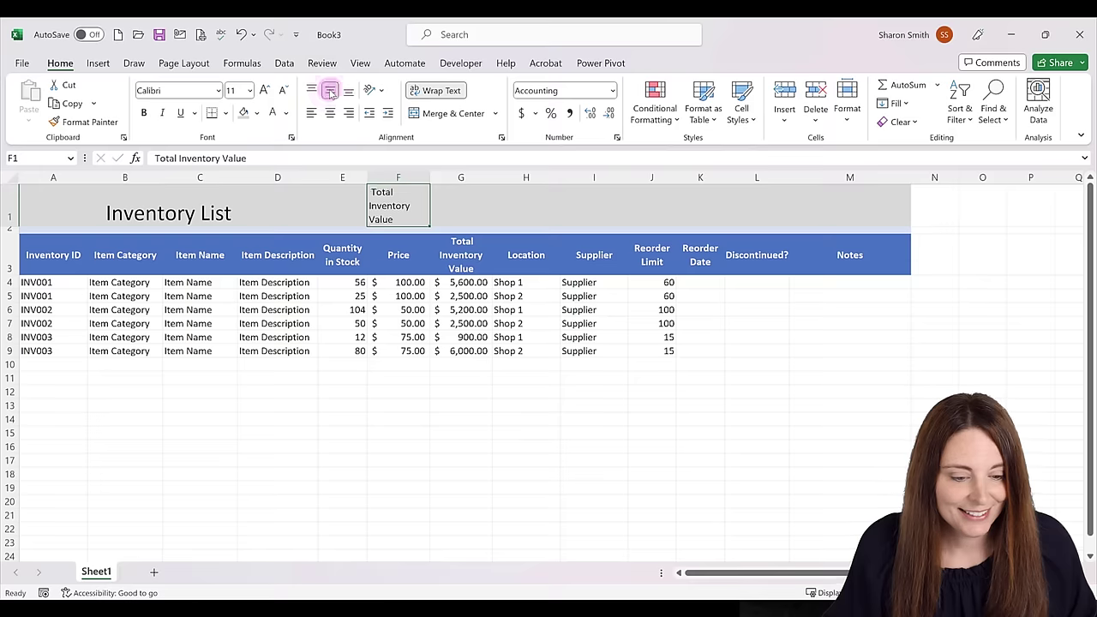
pyautogui.click(144, 113)
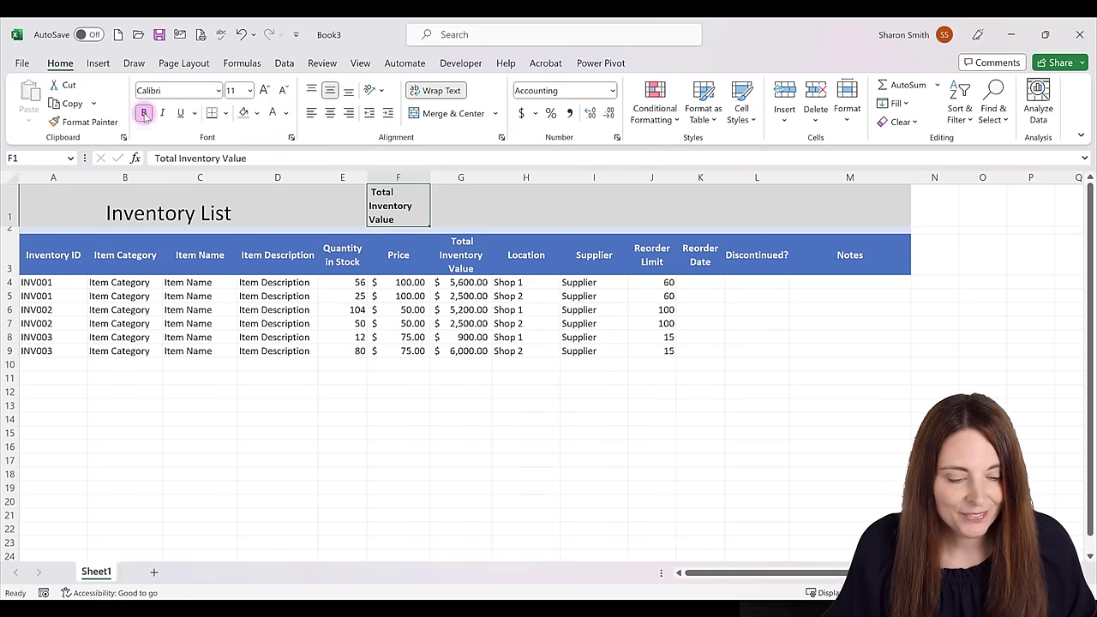
pyautogui.click(349, 113)
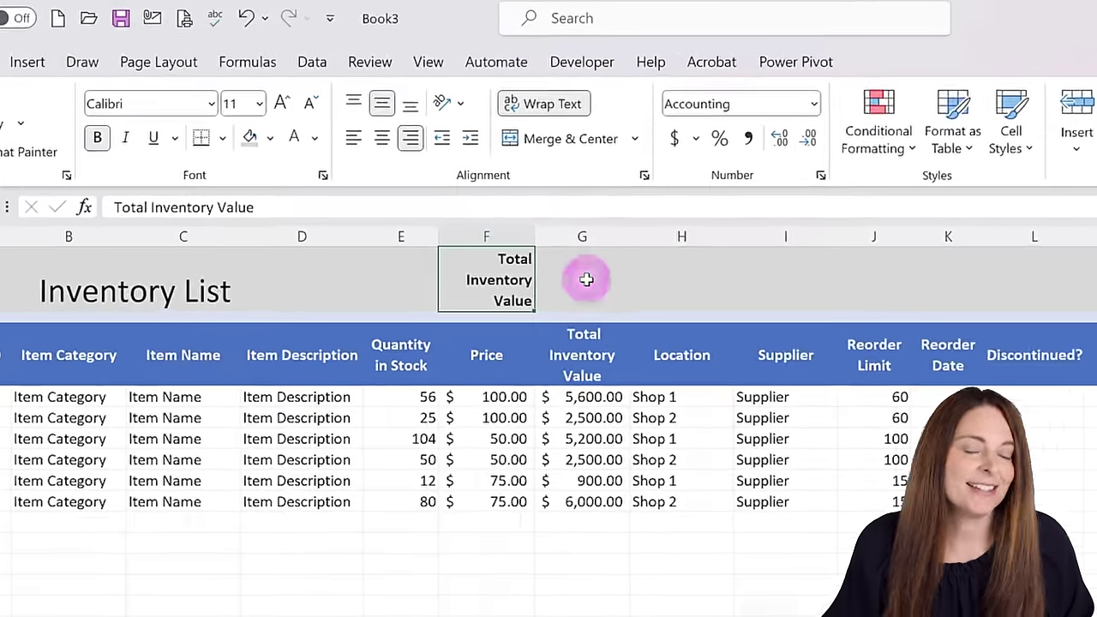
# Step: Enter the formula =SUM(G4:G9) in G1 to total the inventory values
pyautogui.doubleClick(586, 280)
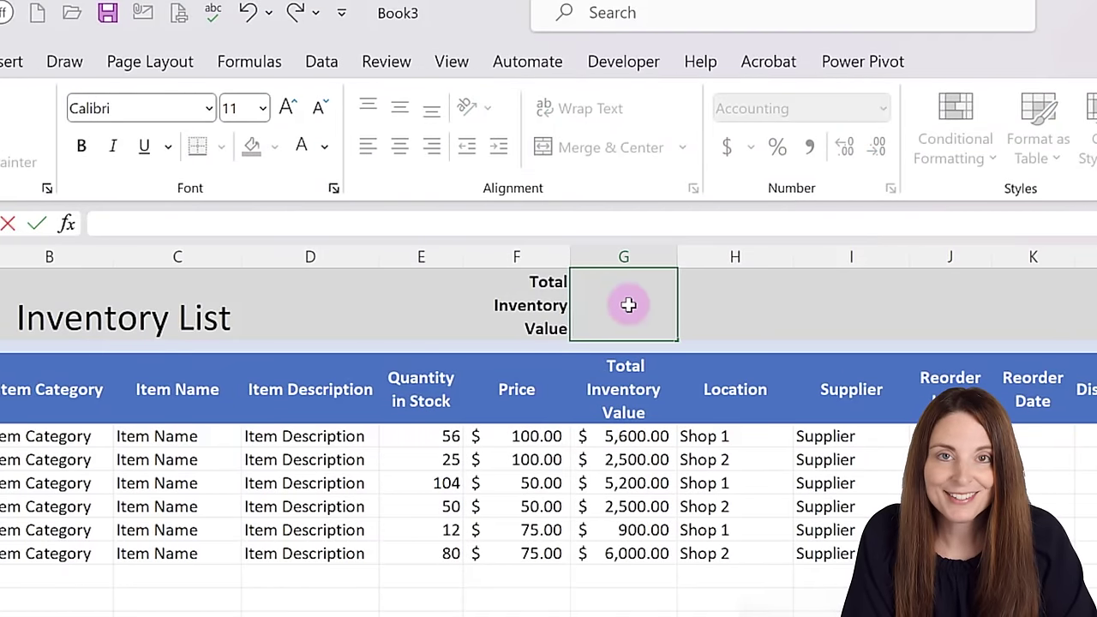
pyautogui.write('=S')
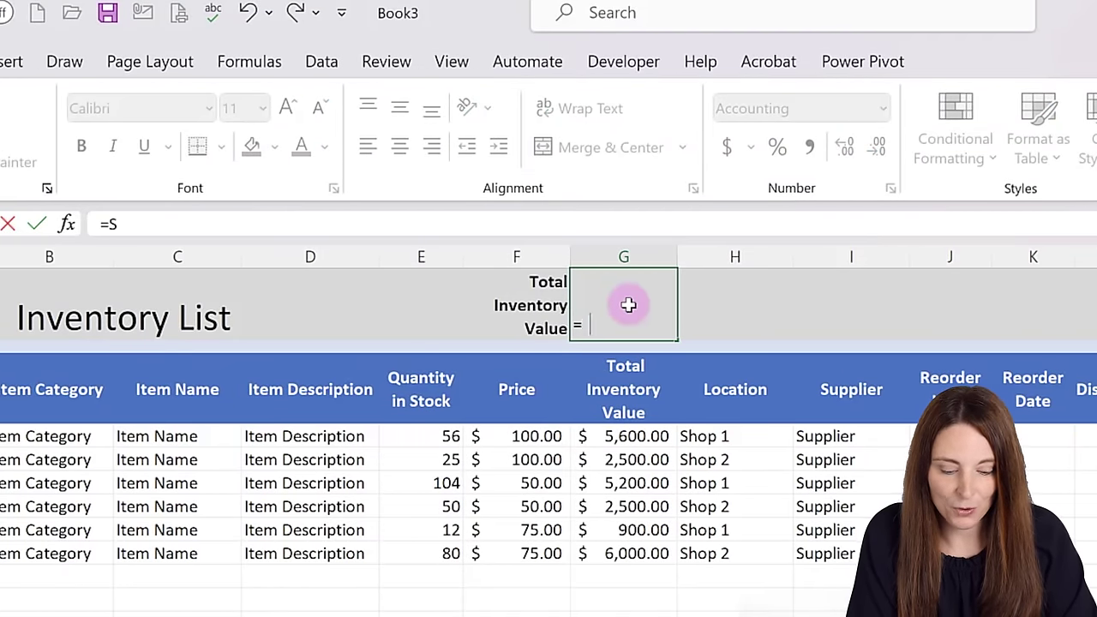
pyautogui.write('UM(')
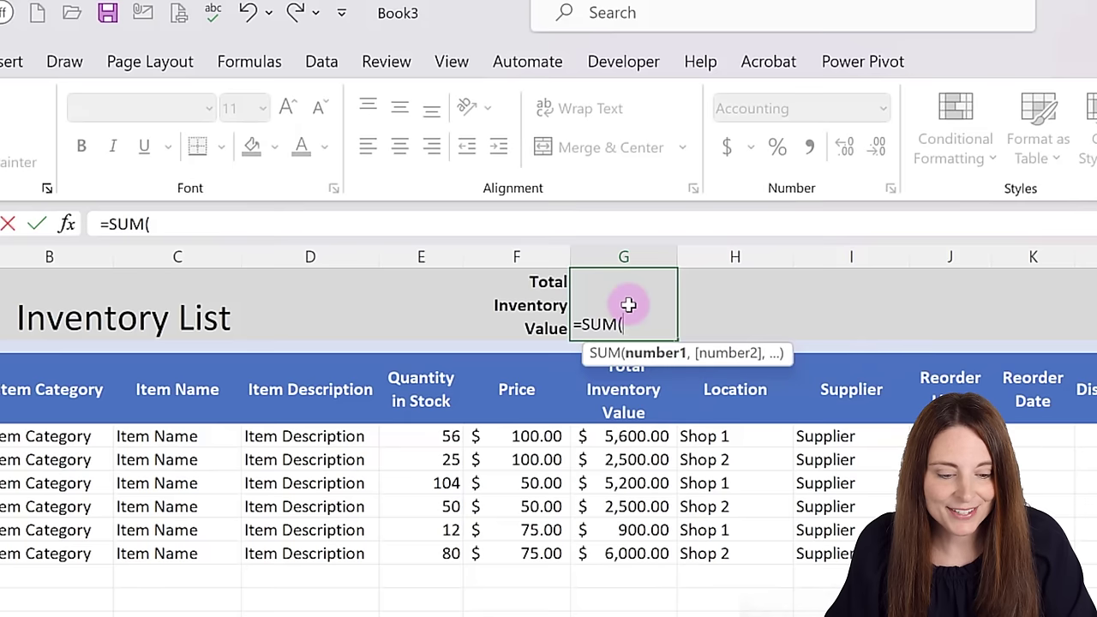
pyautogui.moveTo(628, 437); pyautogui.dragTo(630, 553)
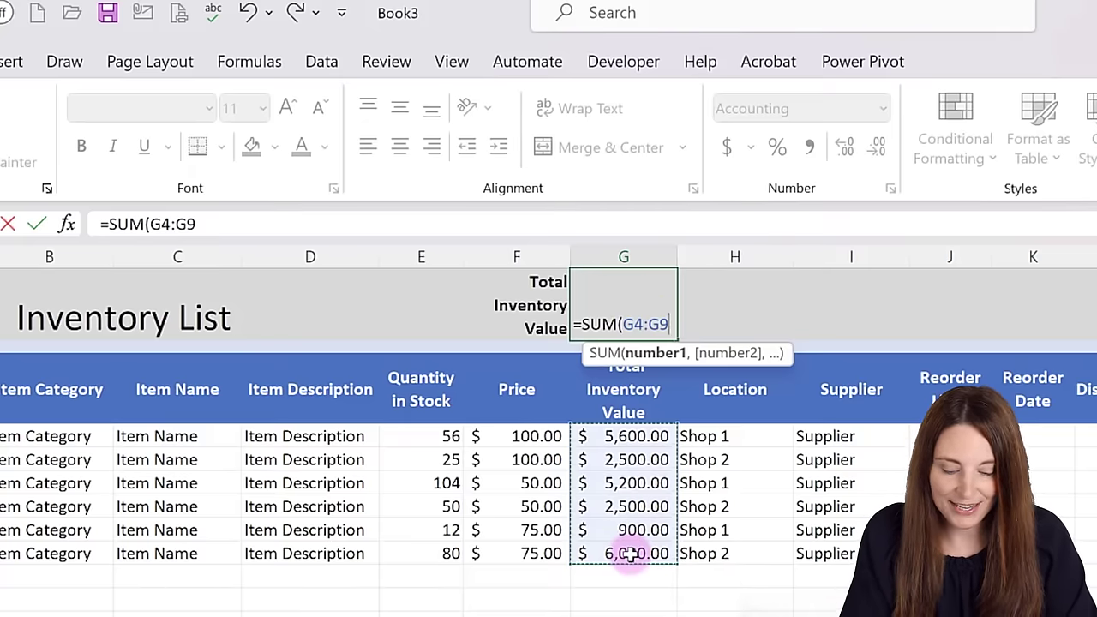
pyautogui.write(')')
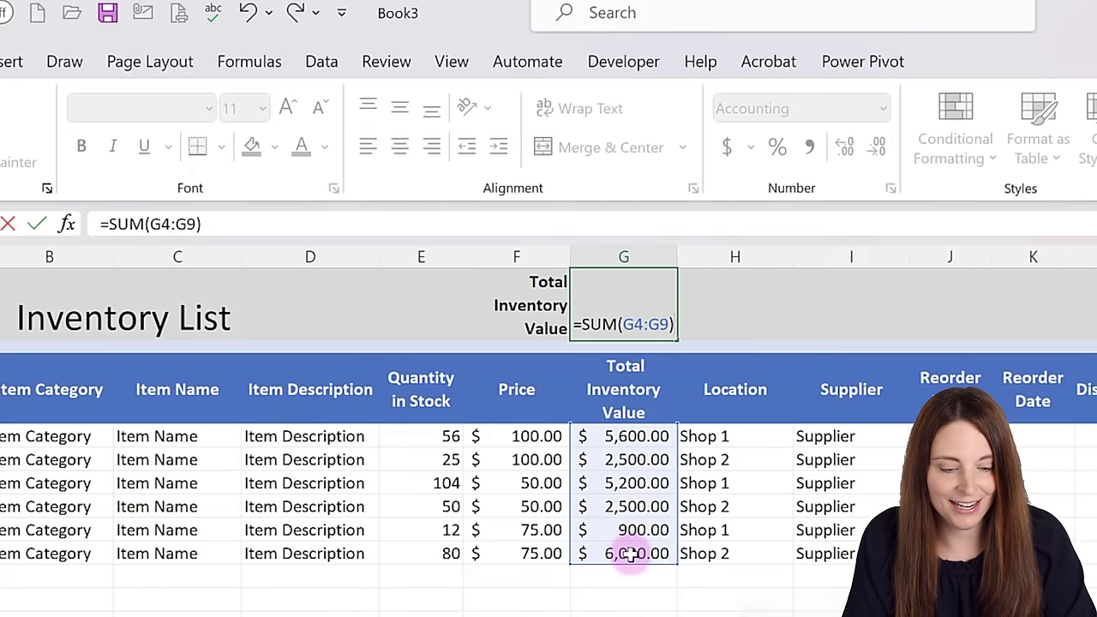
pyautogui.press('Return')
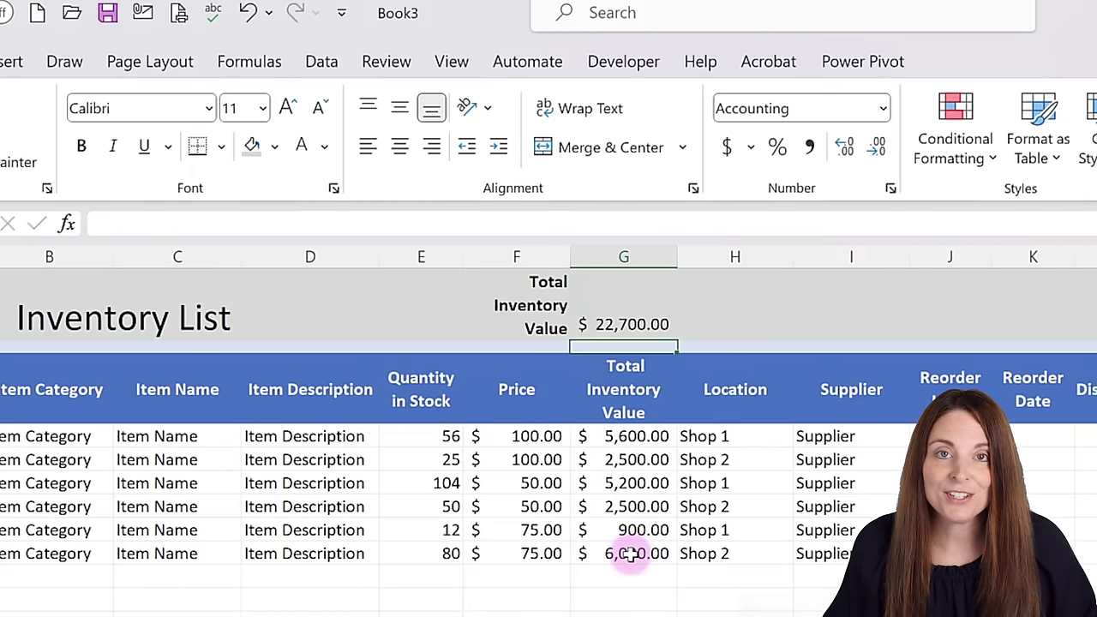
pyautogui.press('Up')
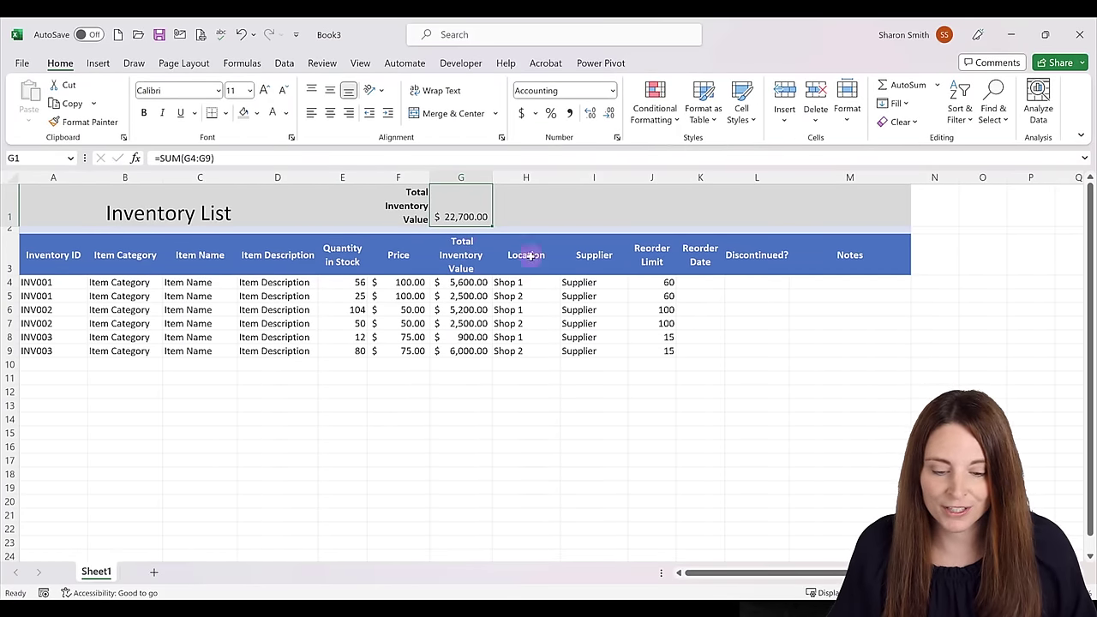
# Step: Add a second worksheet and enter Yes in A1 and No in A2 as the Discontinued? list choices
pyautogui.click(753, 280)
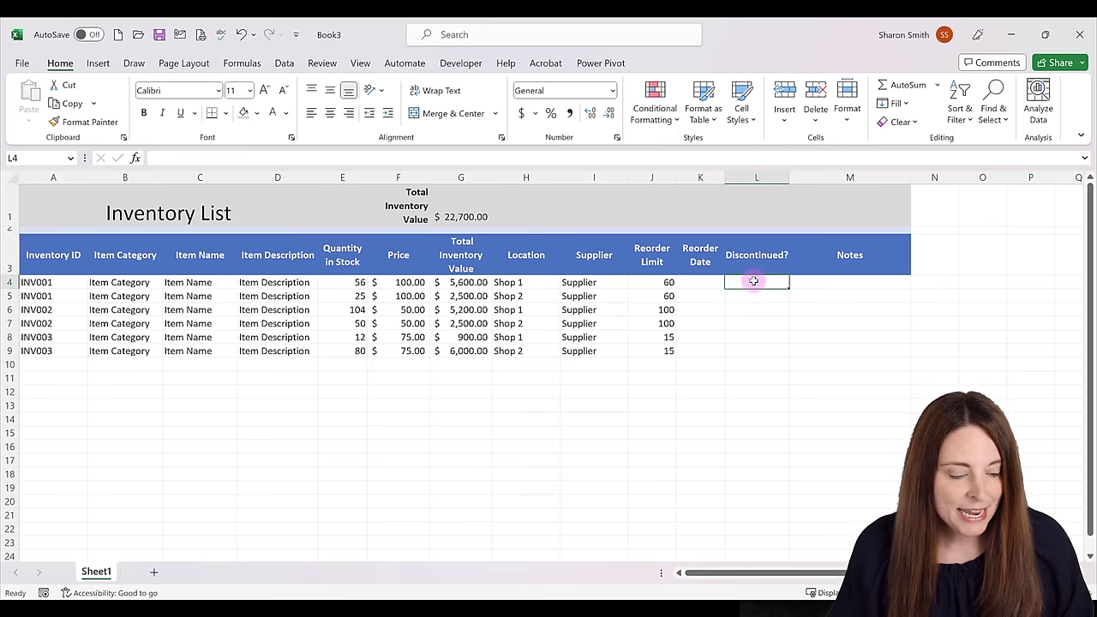
pyautogui.click(154, 573)
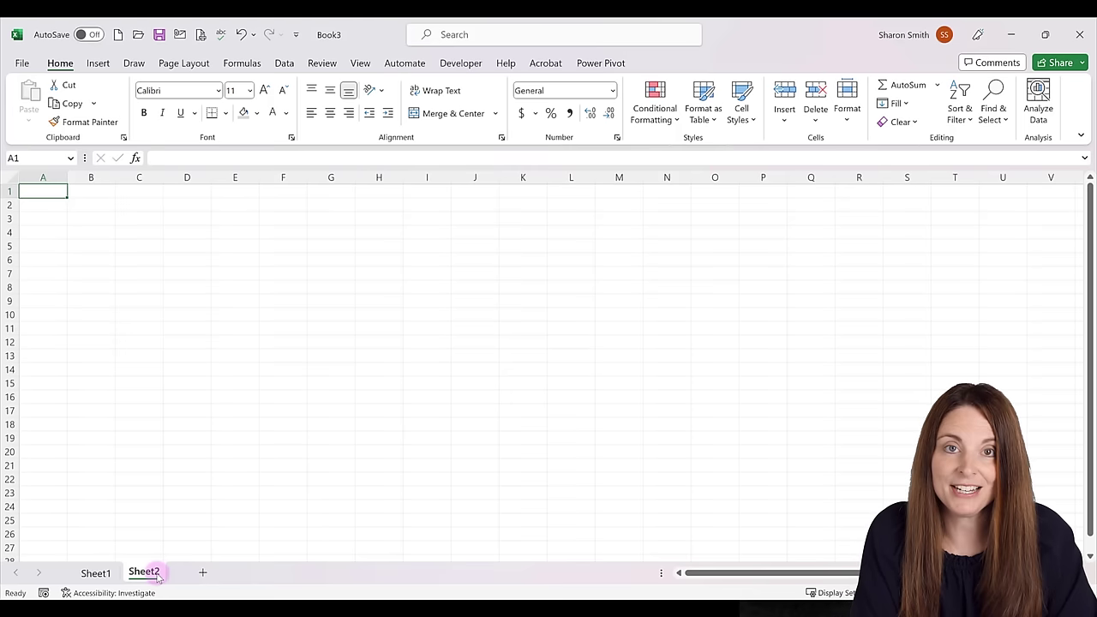
pyautogui.write('Yes')
pyautogui.press('Return')
pyautogui.write('No')
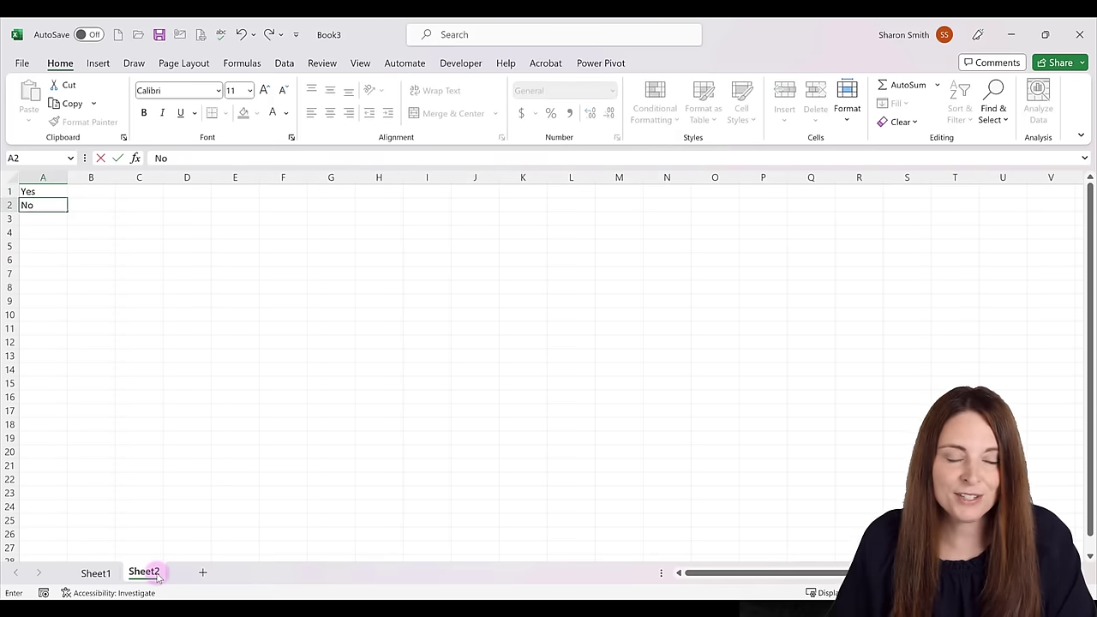
pyautogui.press('Return')
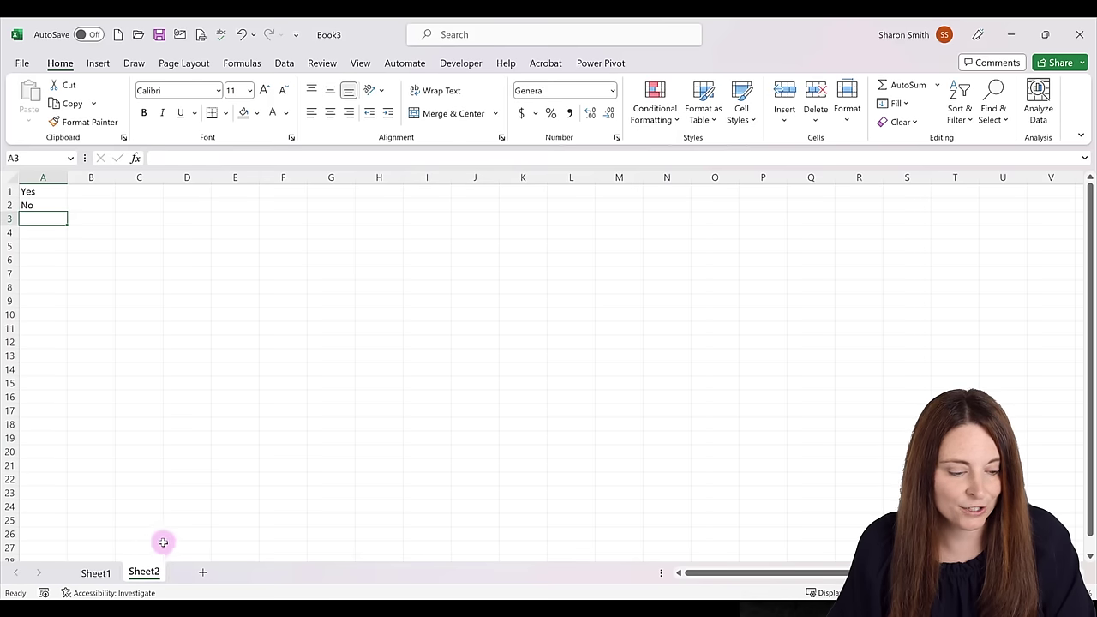
# Step: Add a list data validation to L4 under Discontinued? on Sheet1 with the source =Sheet2!$A$1:$A$2, and check its choices
pyautogui.click(97, 573)
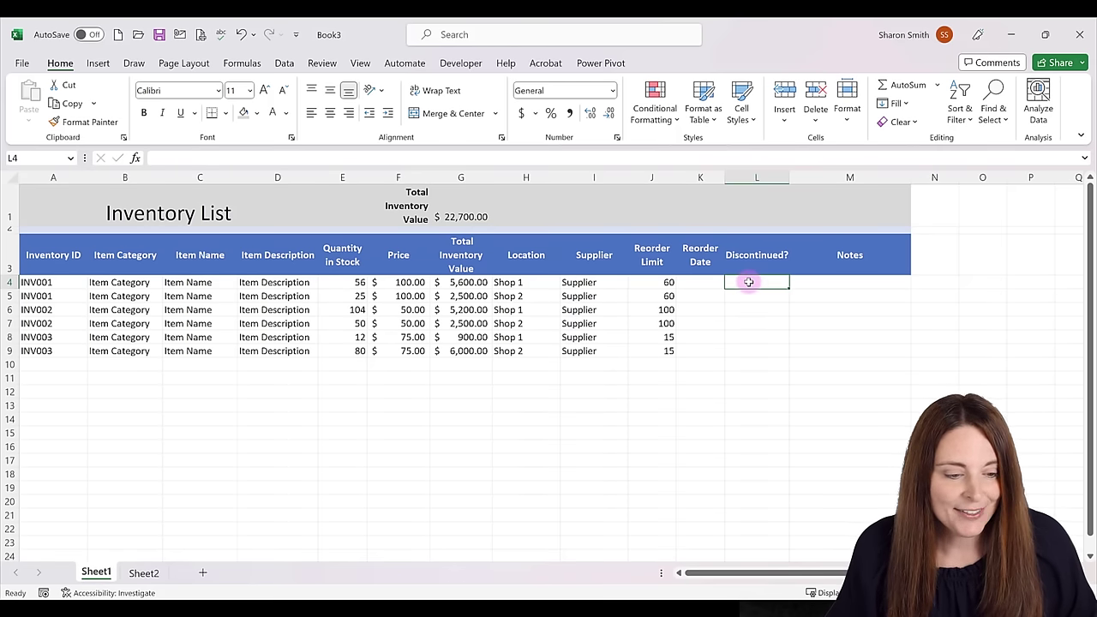
pyautogui.click(285, 64)
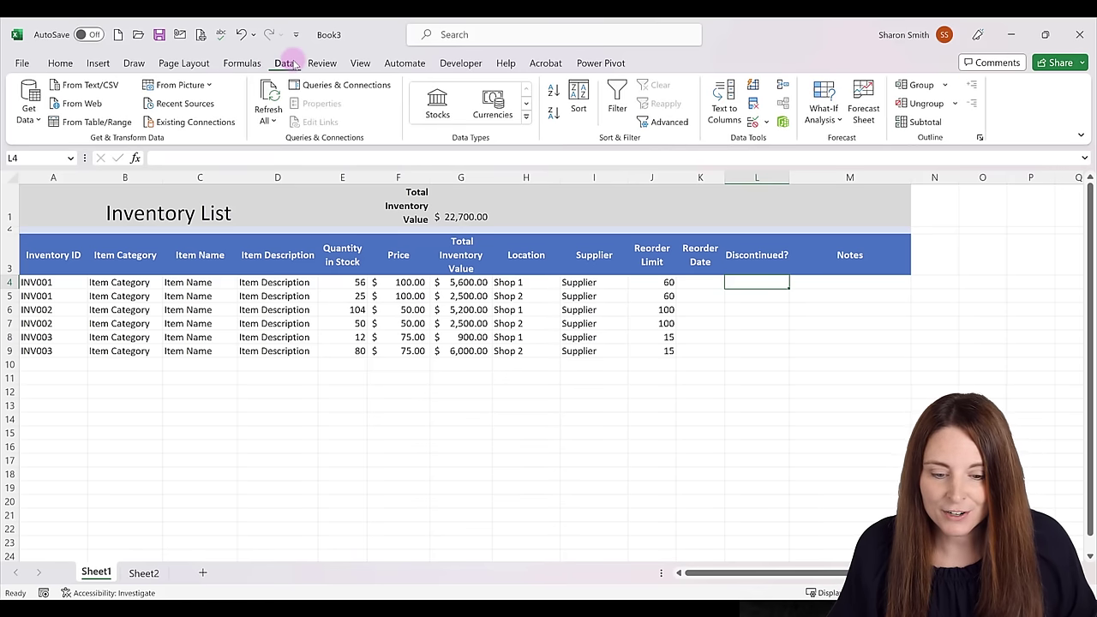
pyautogui.click(766, 123)
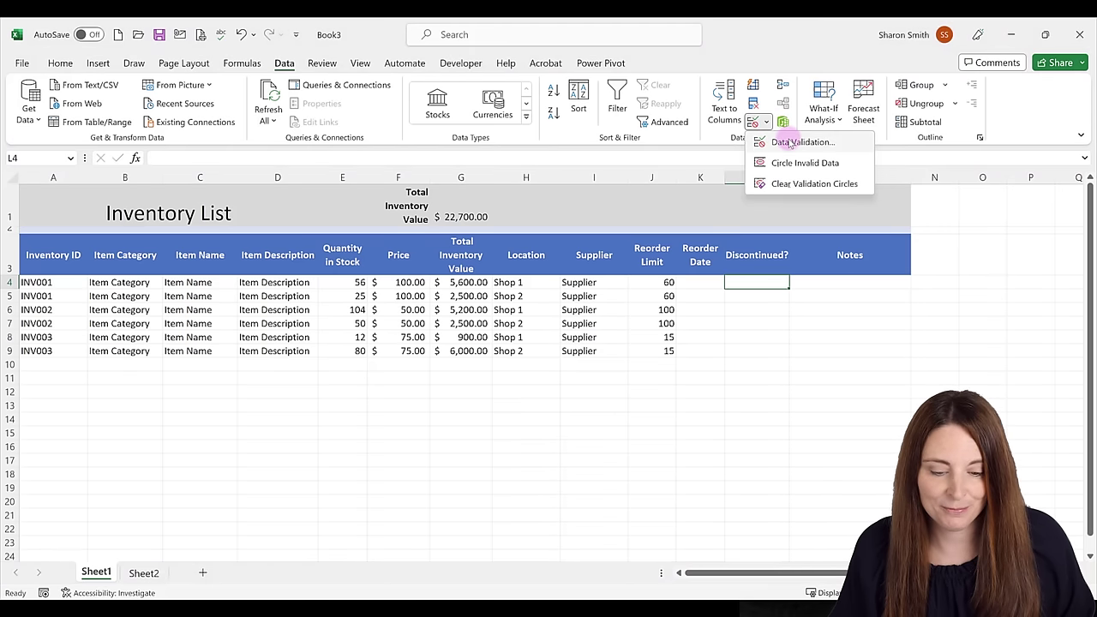
pyautogui.click(790, 144)
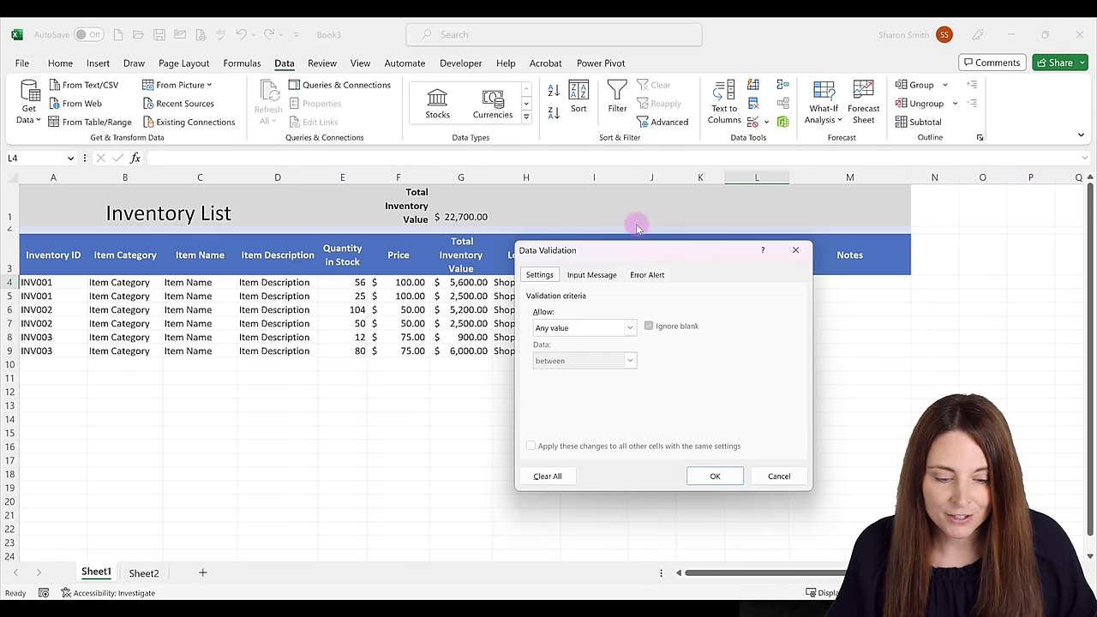
pyautogui.click(631, 330)
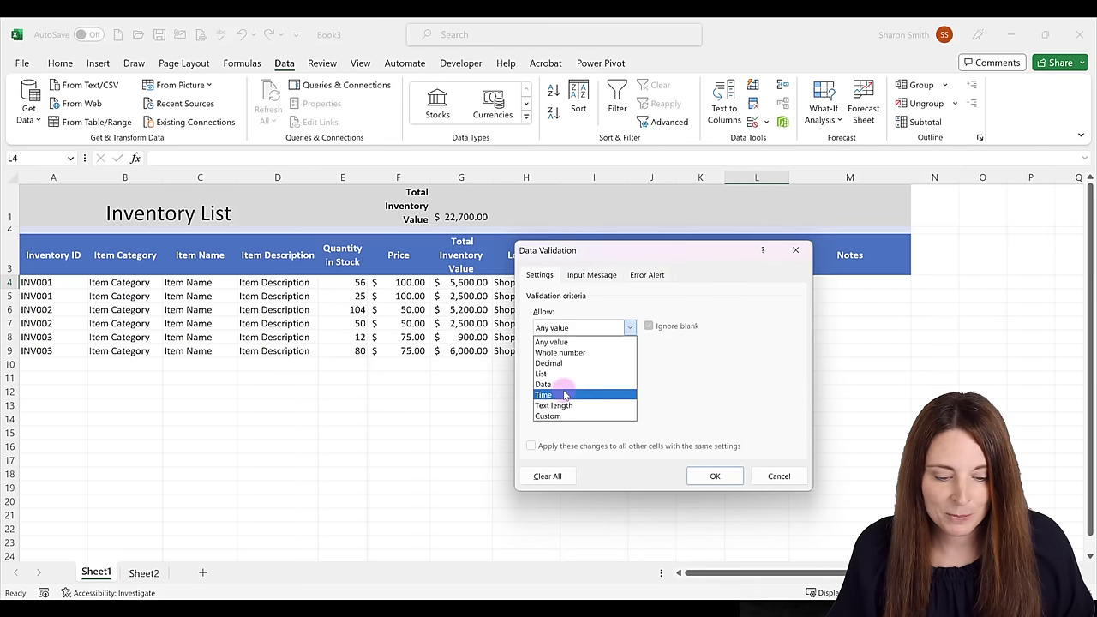
pyautogui.click(558, 375)
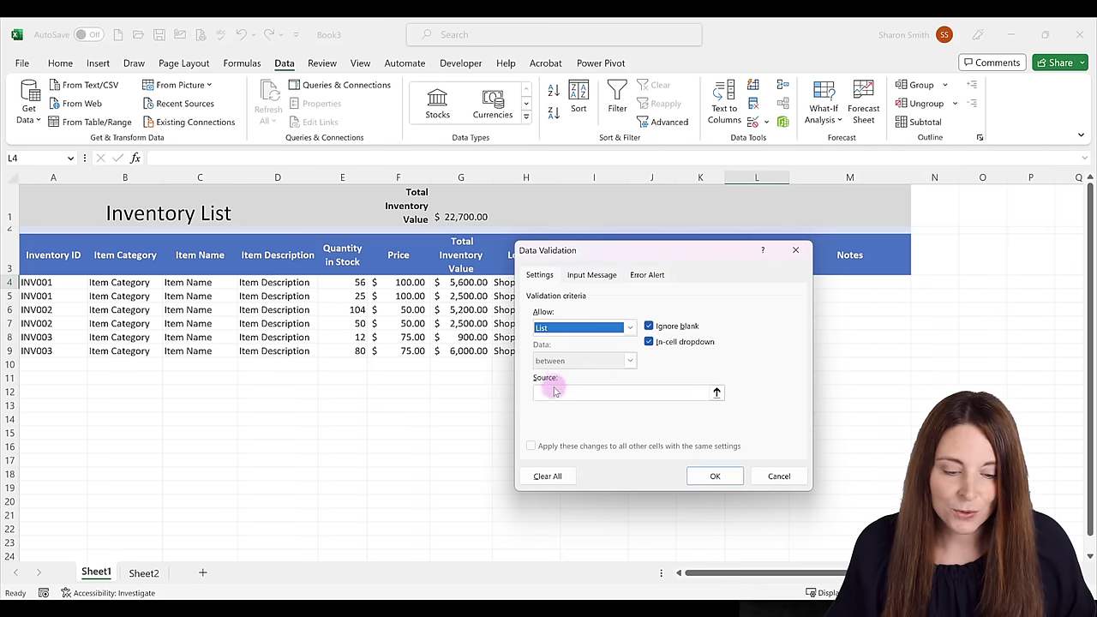
pyautogui.click(554, 394)
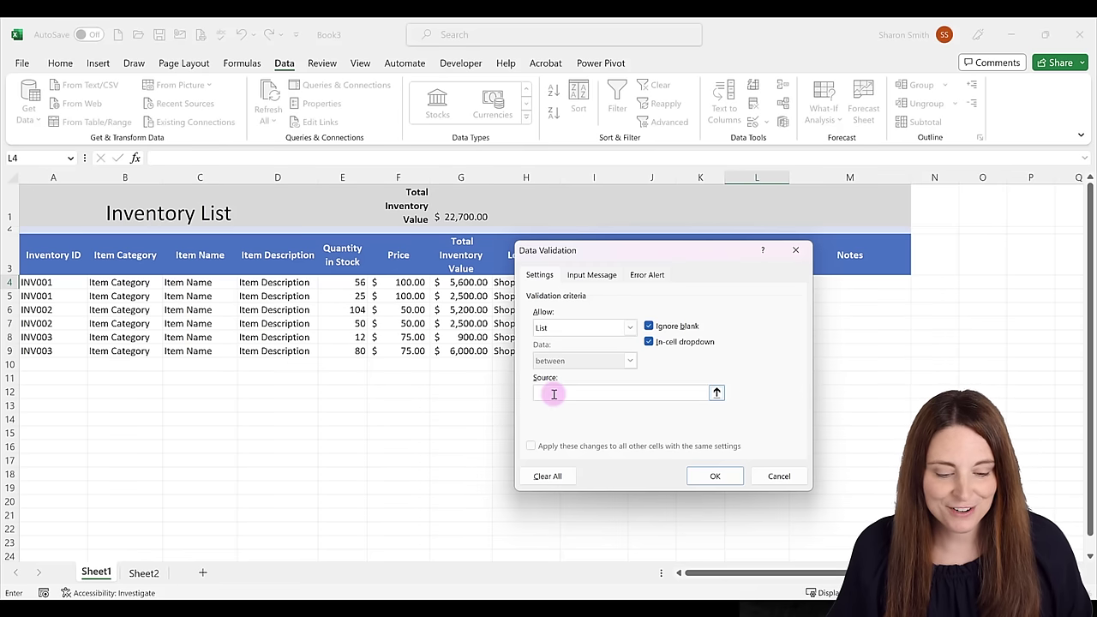
pyautogui.click(144, 572)
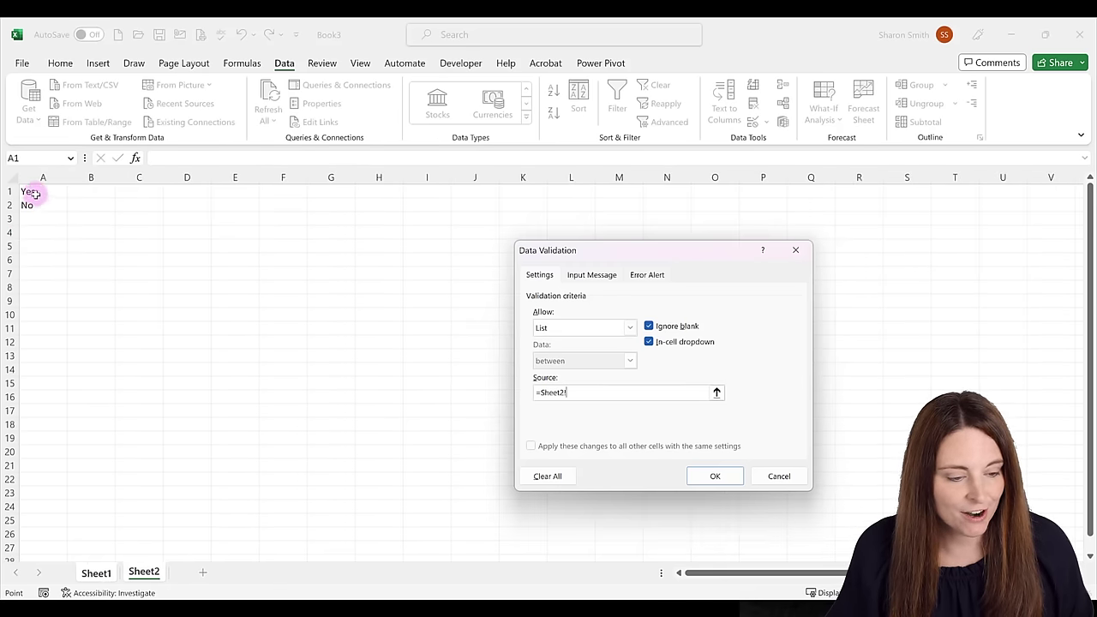
pyautogui.moveTo(31, 192); pyautogui.dragTo(33, 204)
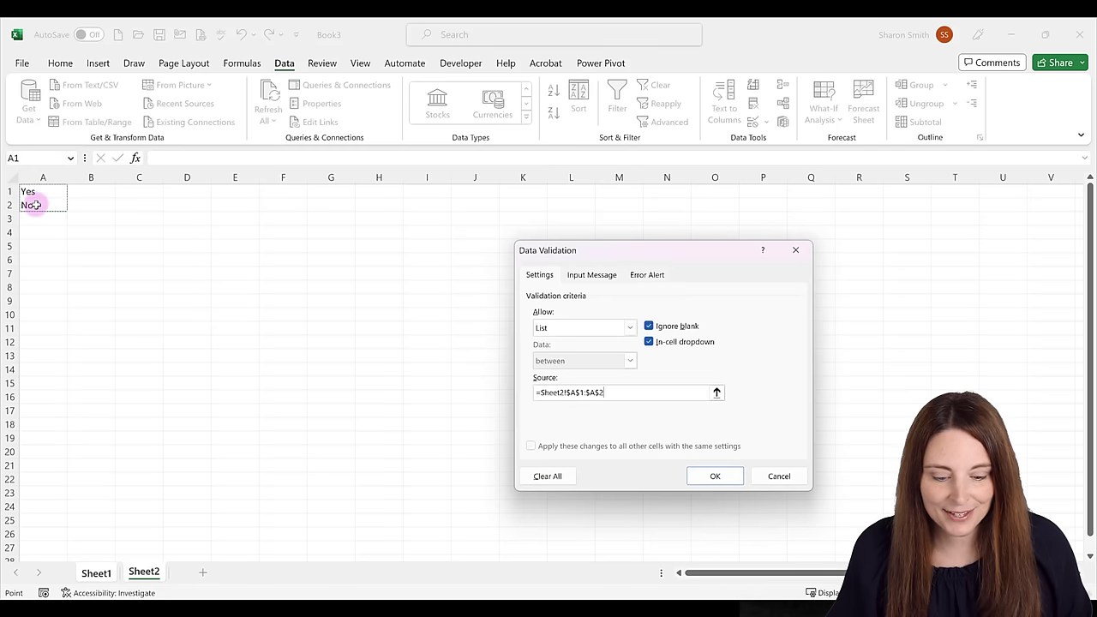
pyautogui.click(714, 477)
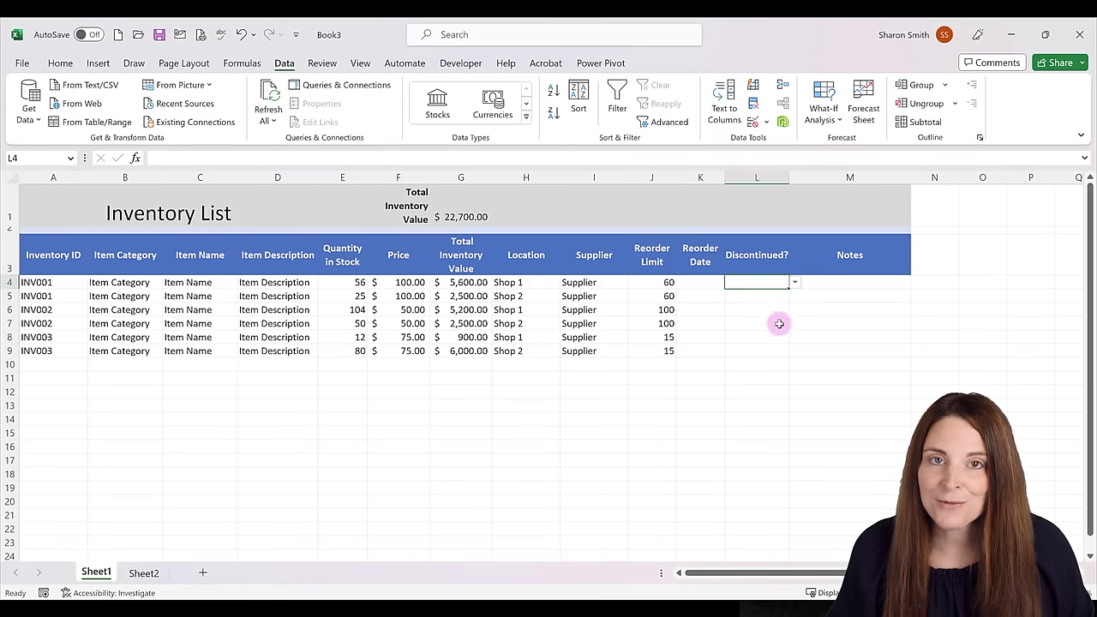
pyautogui.click(795, 284)
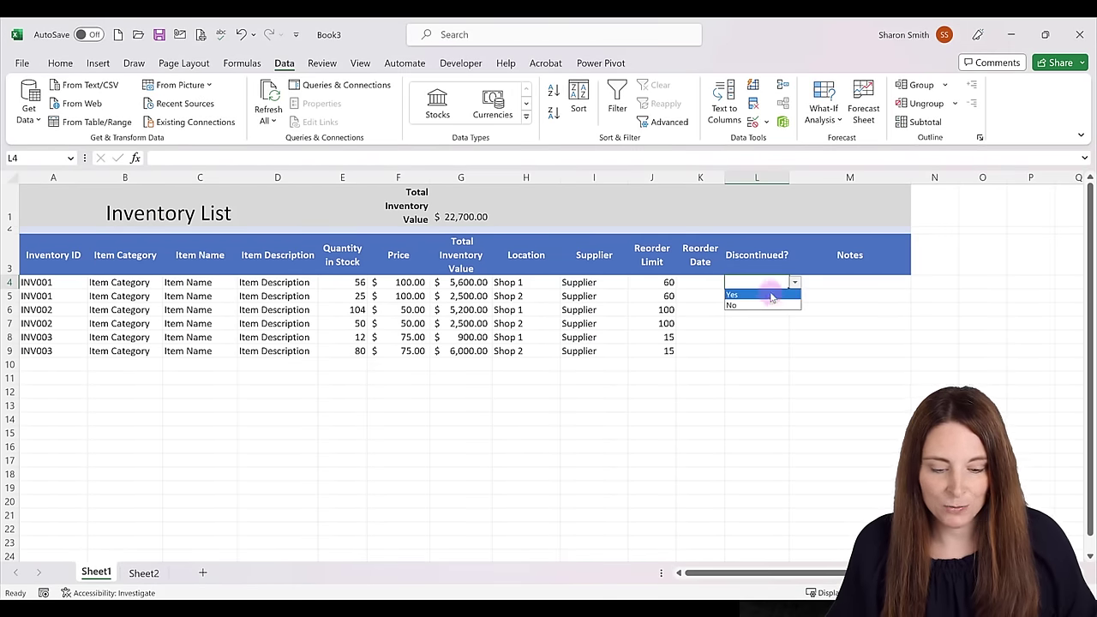
# Step: Copy the validation drop-down from L4 to L5:L9 and check the choices in L6
pyautogui.click(762, 283)
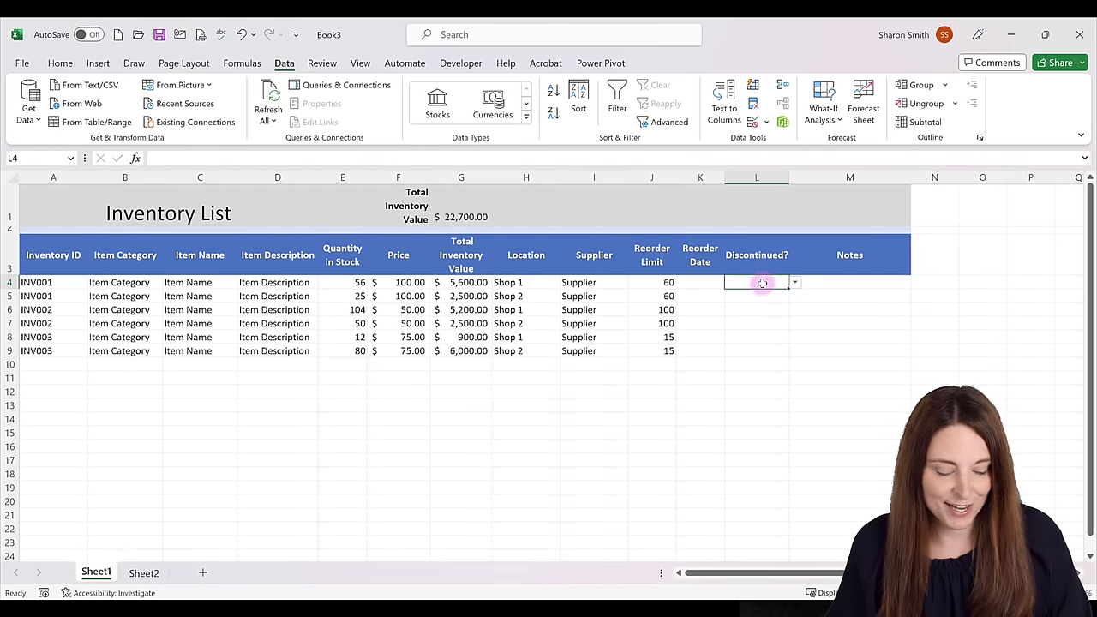
pyautogui.hotkey('ctrl', 'c')
pyautogui.moveTo(756, 297); pyautogui.dragTo(759, 350)
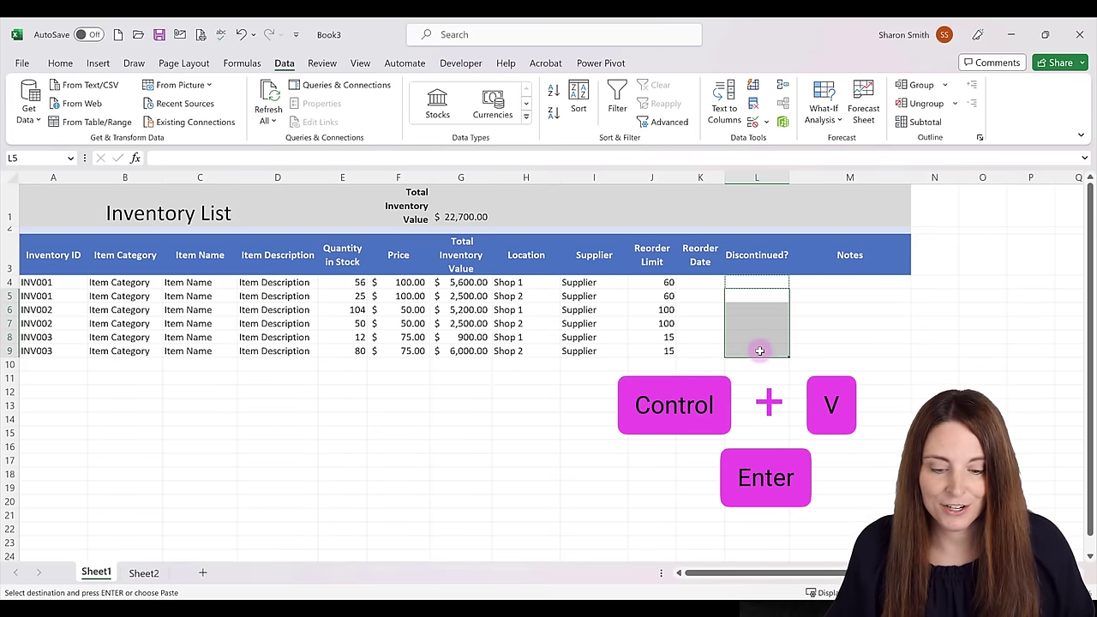
pyautogui.press('Return')
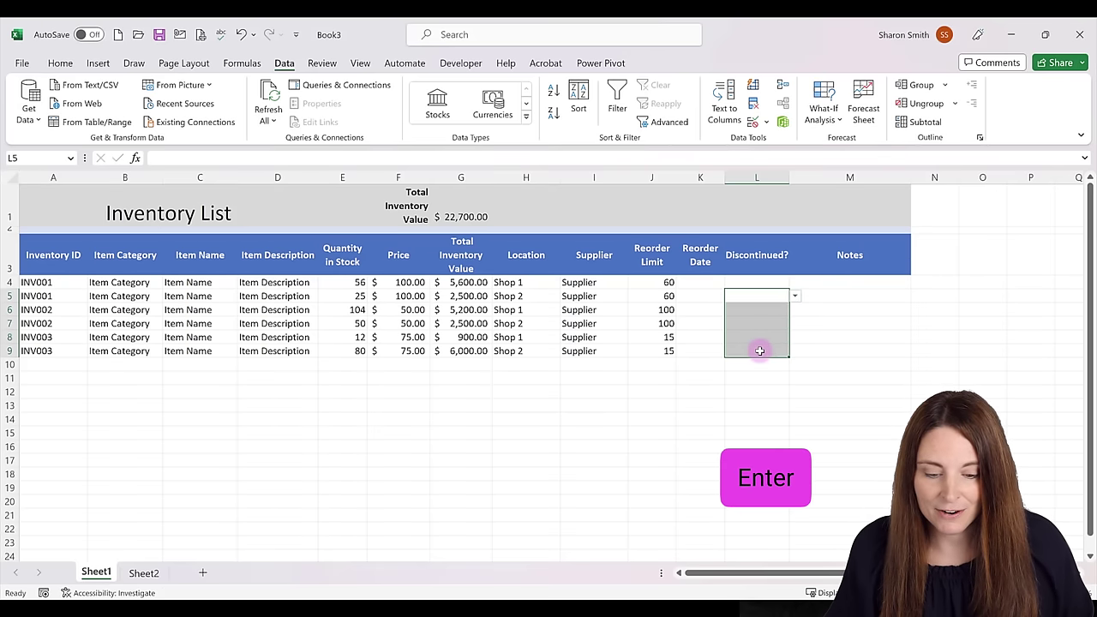
pyautogui.click(782, 310)
pyautogui.click(795, 311)
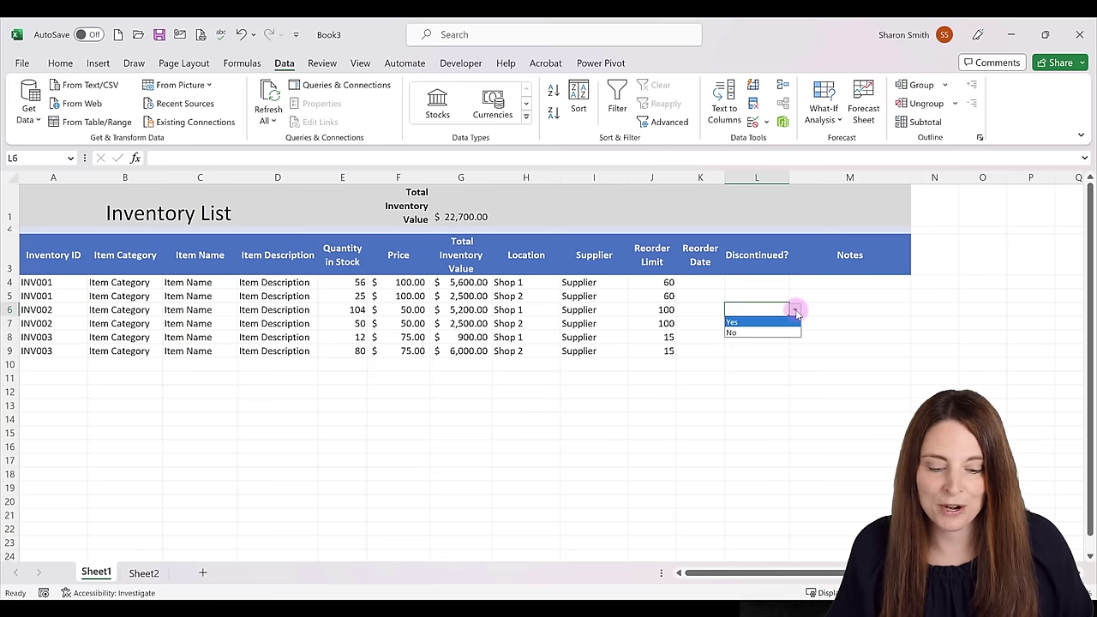
pyautogui.press('Escape')
pyautogui.click(754, 281)
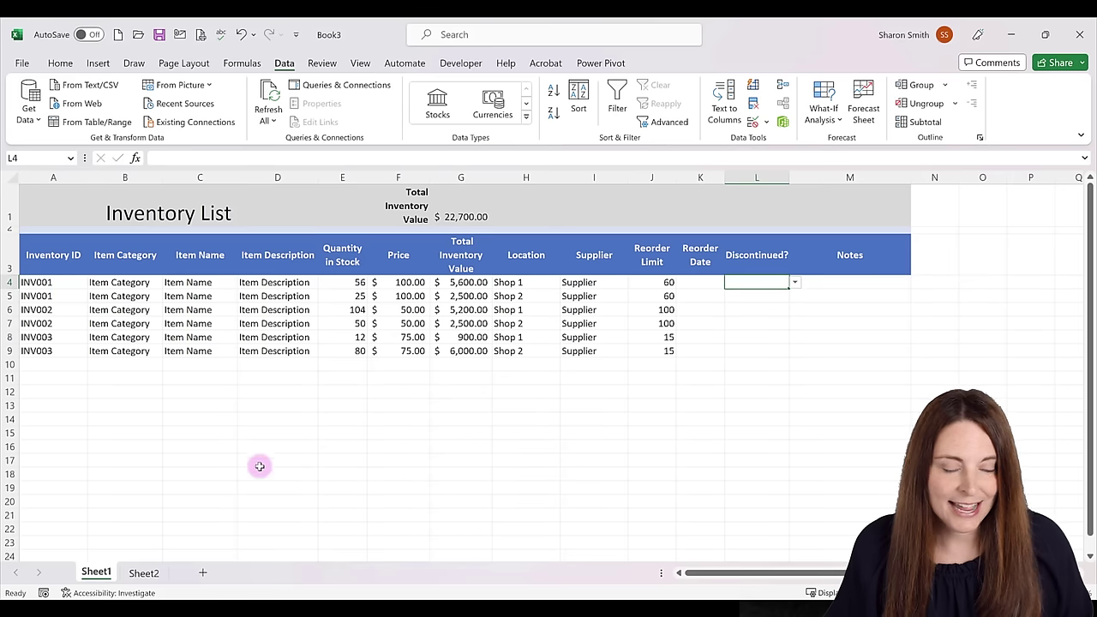
# Step: Hide Sheet2, which holds the Yes/No source list
pyautogui.click(144, 573)
pyautogui.rightClick(147, 576)
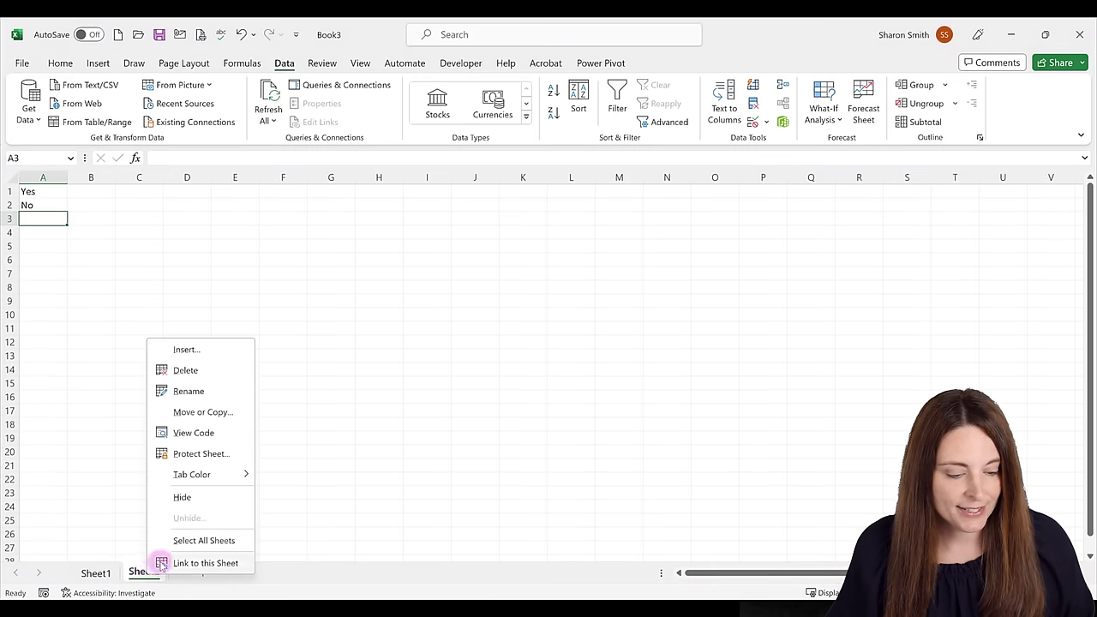
pyautogui.click(187, 497)
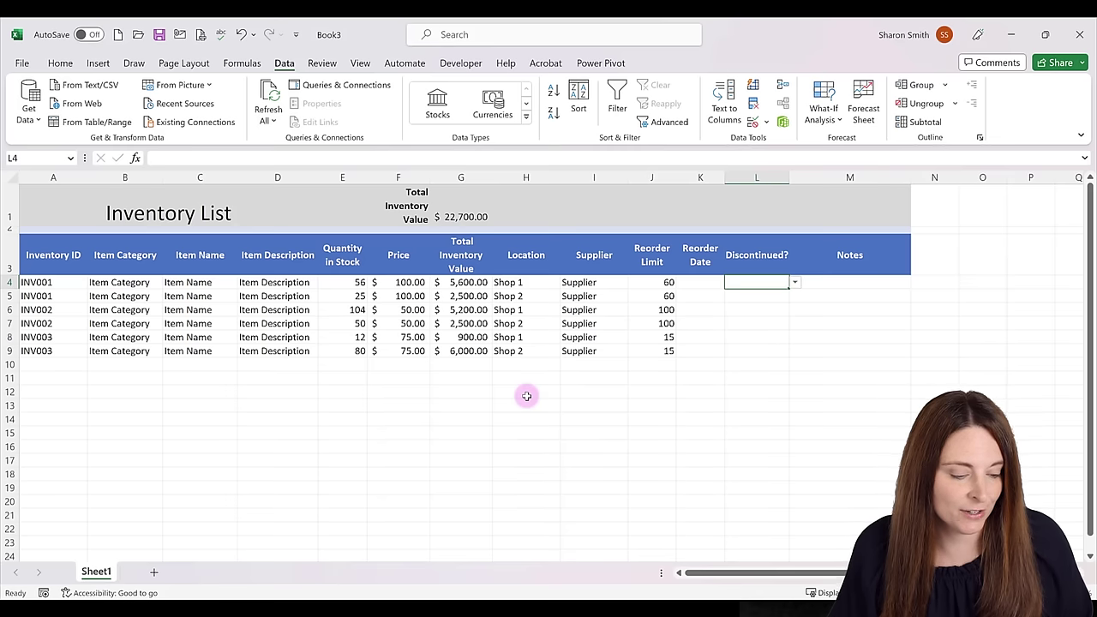
# Step: Unhide Sheet2 and hide it again
pyautogui.rightClick(97, 572)
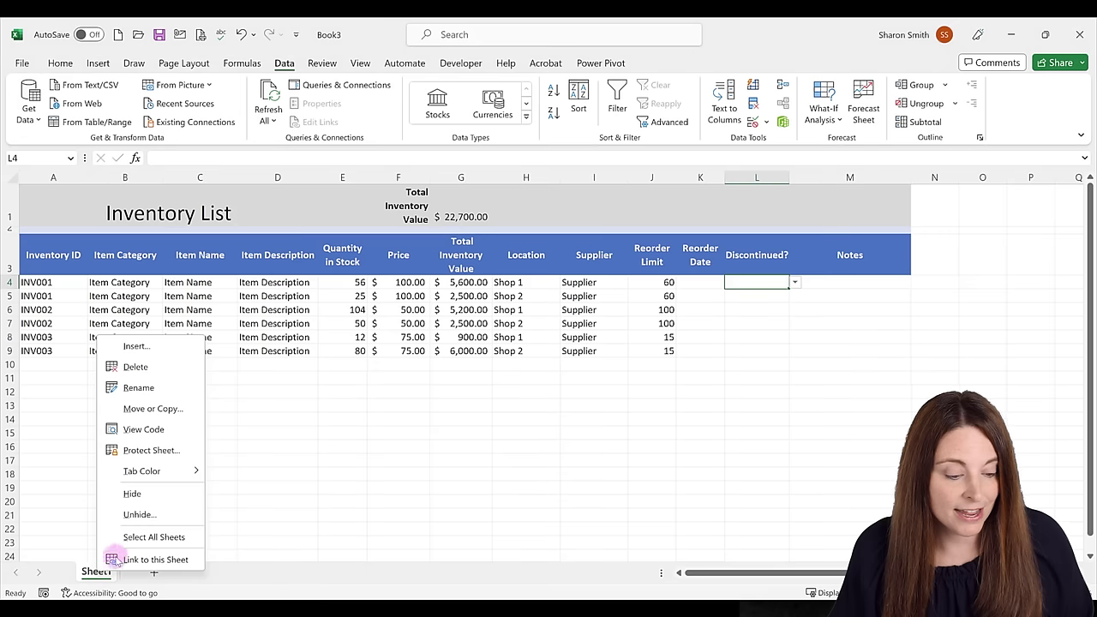
pyautogui.click(139, 515)
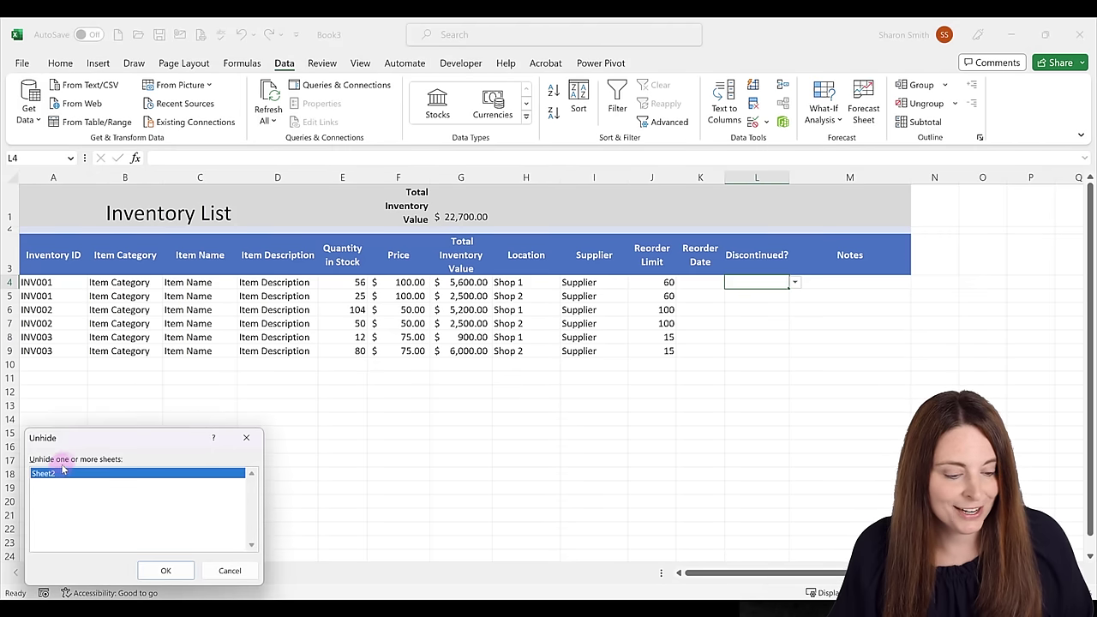
pyautogui.click(161, 570)
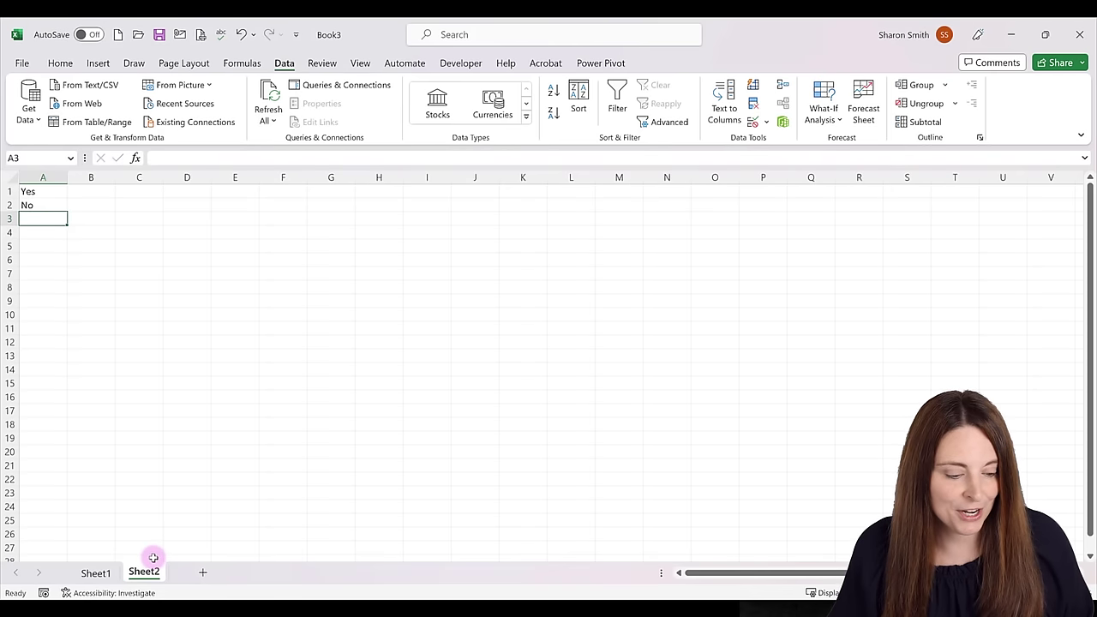
pyautogui.rightClick(155, 565)
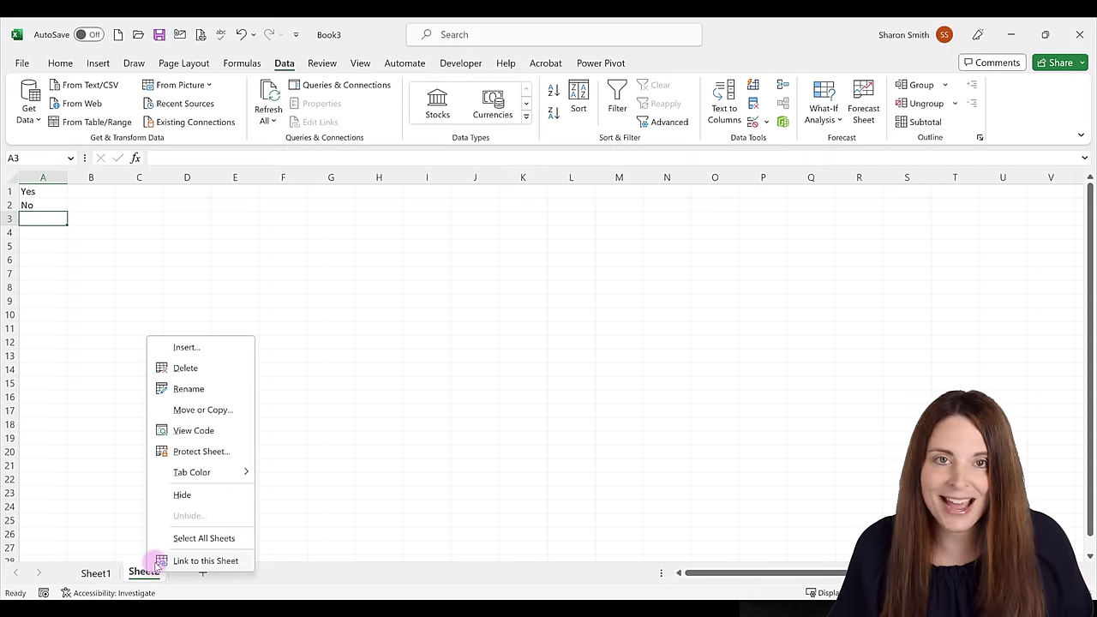
pyautogui.click(186, 494)
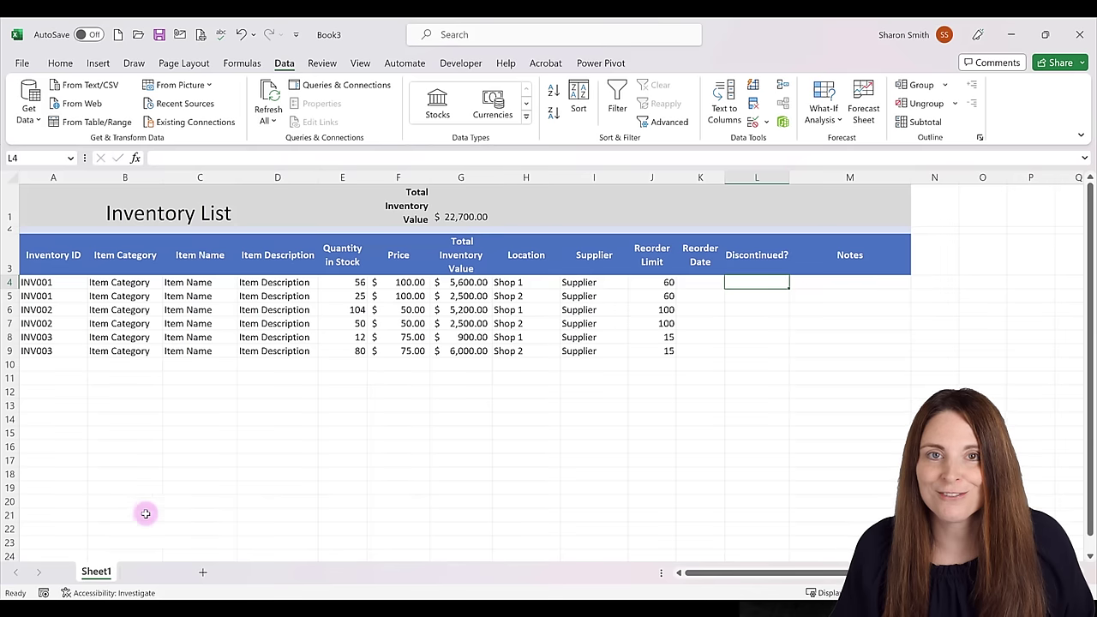
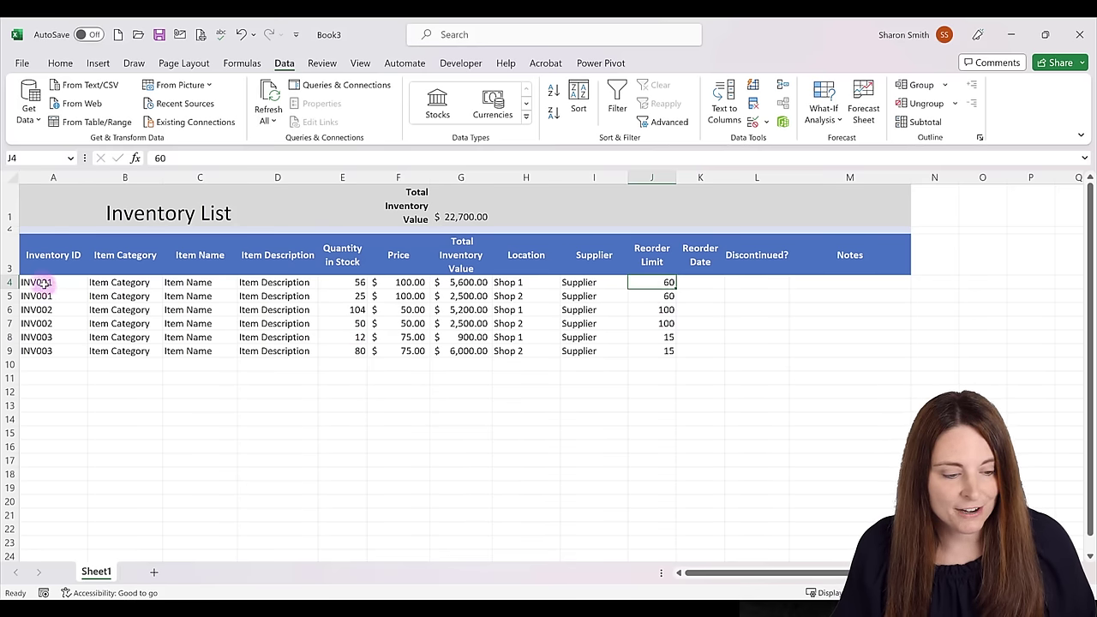
# Step: Start a formula-based conditional formatting rule for A4:M9 with the formula =E4<J4
pyautogui.moveTo(40, 282); pyautogui.dragTo(850, 350)
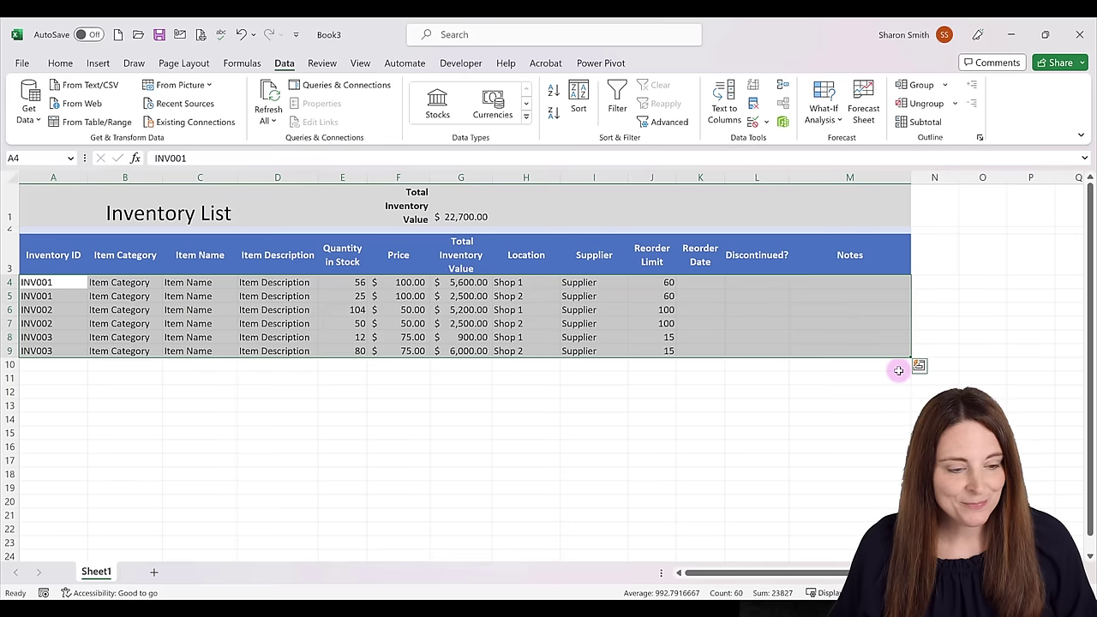
pyautogui.click(58, 63)
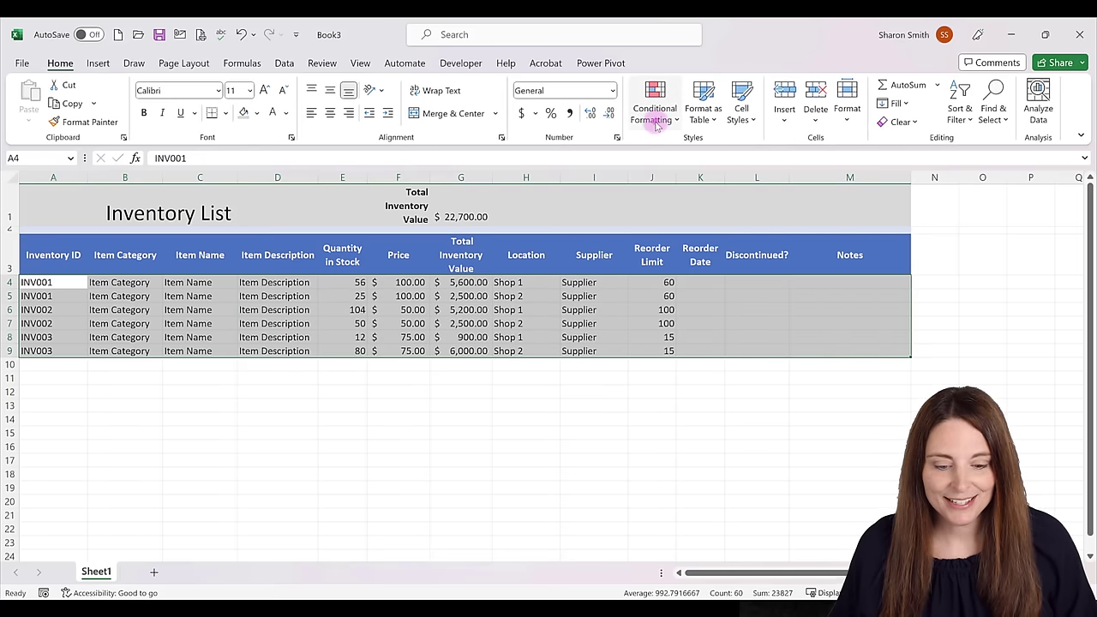
pyautogui.click(655, 120)
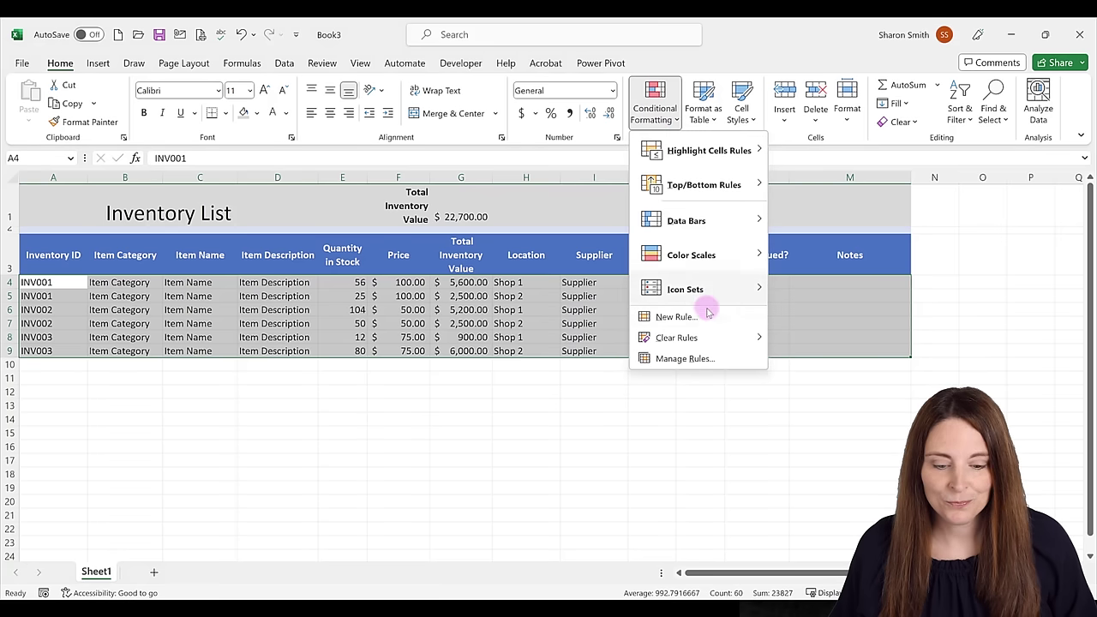
pyautogui.click(677, 316)
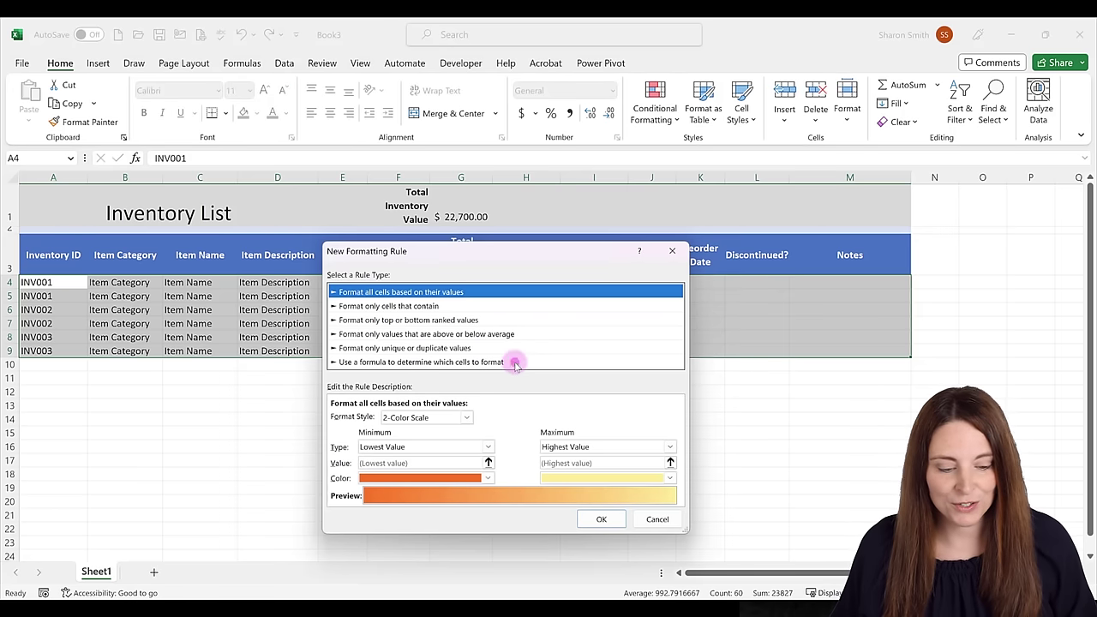
pyautogui.click(515, 364)
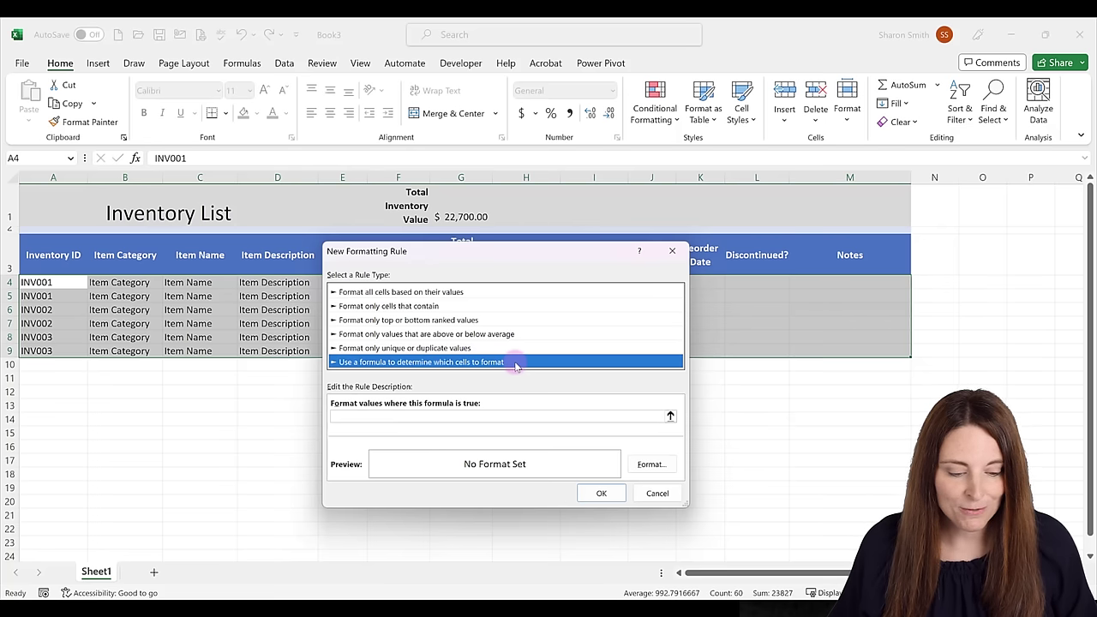
pyautogui.click(354, 418)
pyautogui.moveTo(499, 257); pyautogui.dragTo(517, 317)
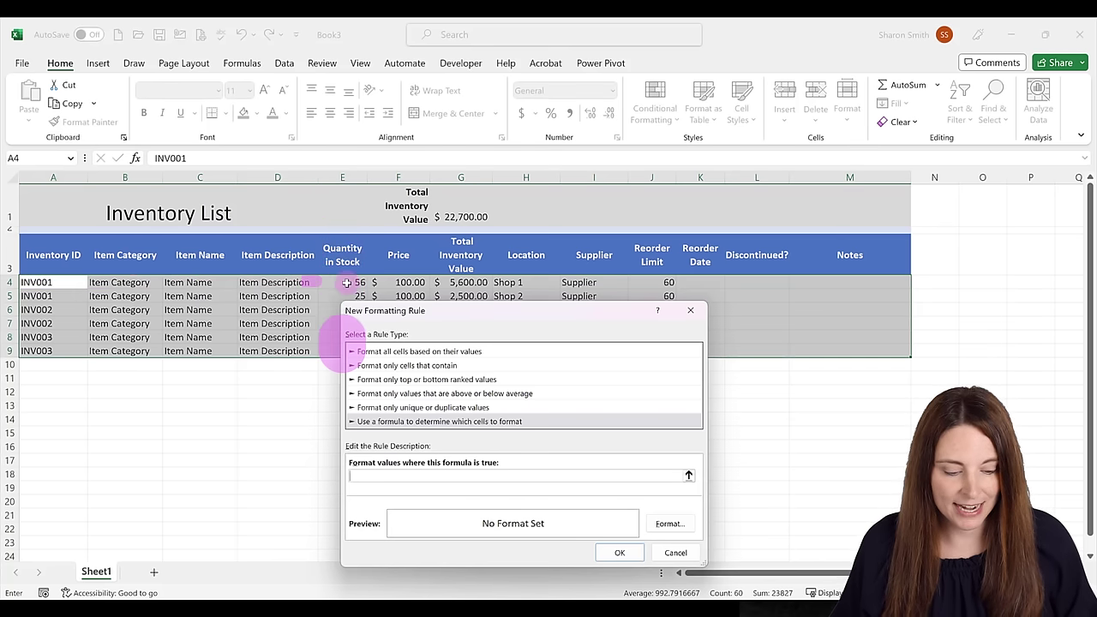
pyautogui.click(380, 475)
pyautogui.write('=E4<J4')
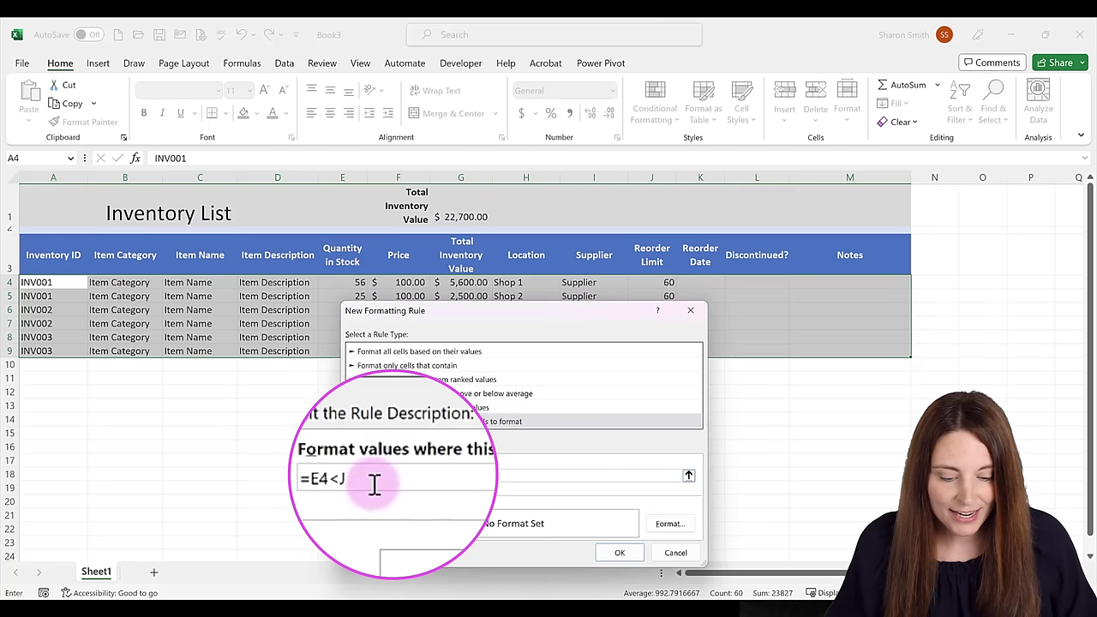
# Step: Give the stock-below-limit rule a light yellow fill and create it
pyautogui.click(673, 525)
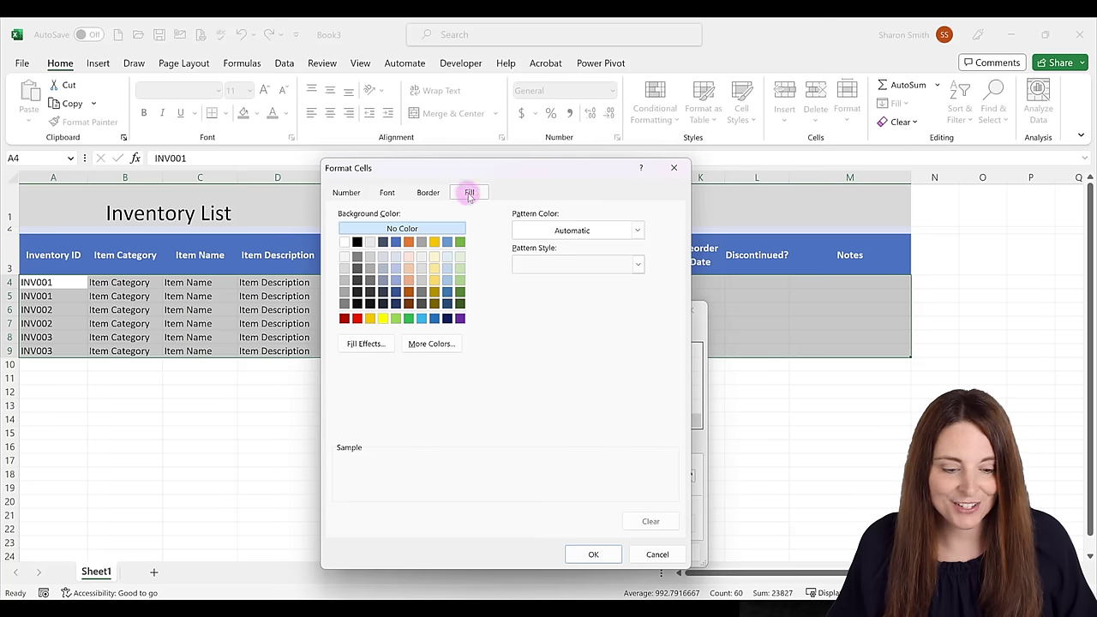
pyautogui.click(434, 255)
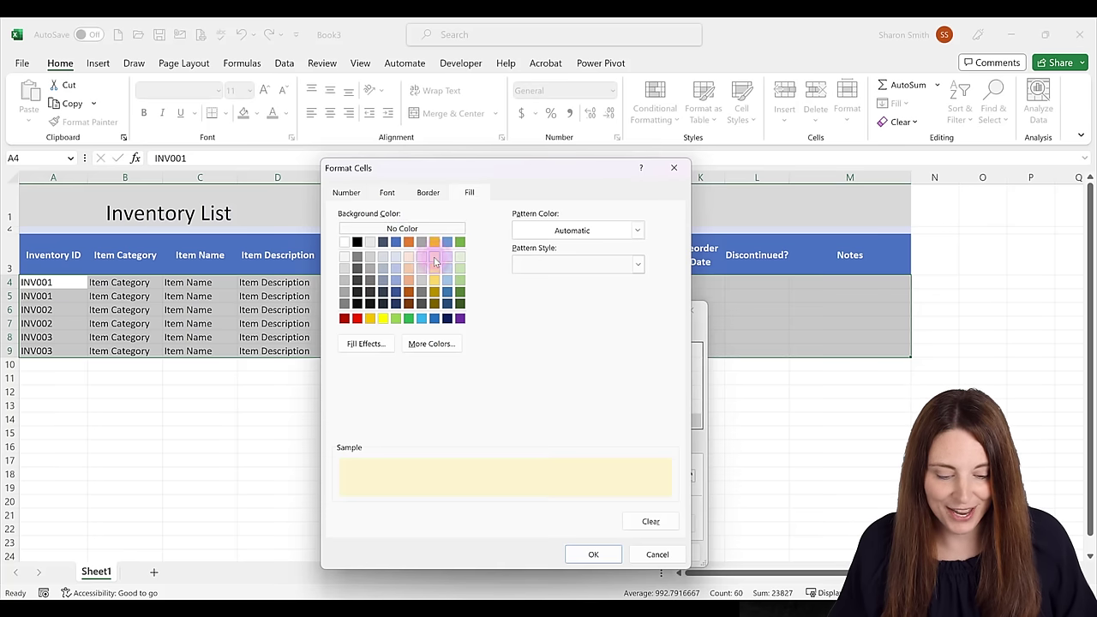
pyautogui.click(593, 555)
pyautogui.click(619, 554)
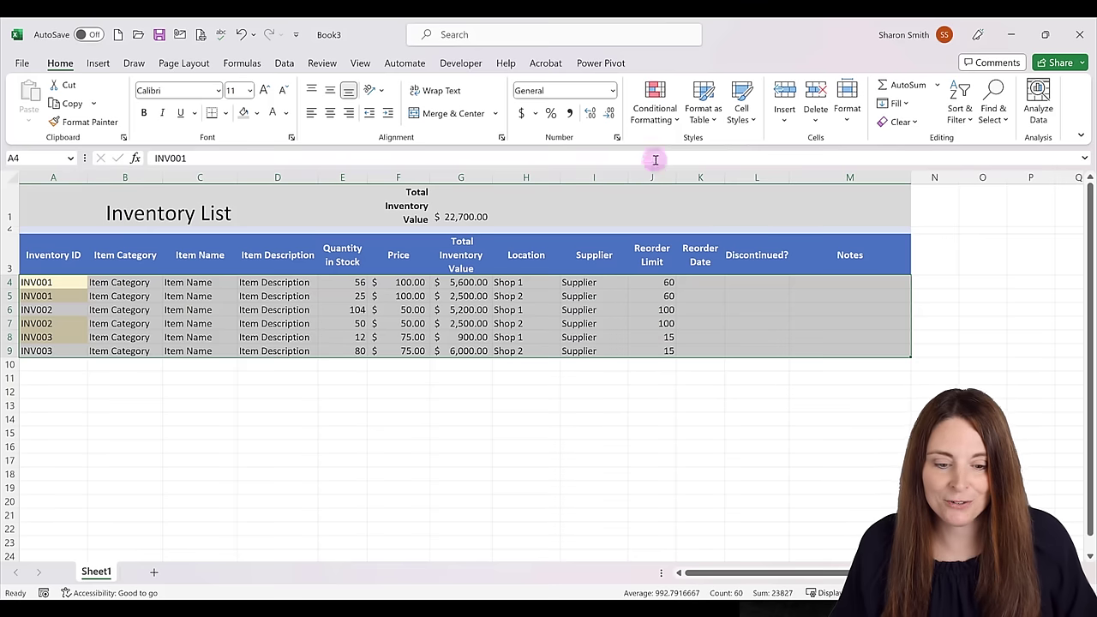
# Step: Change the range the conditional formatting rule applies to to =$J$4:$J$9, the Reorder Limit cells, and apply it
pyautogui.click(661, 120)
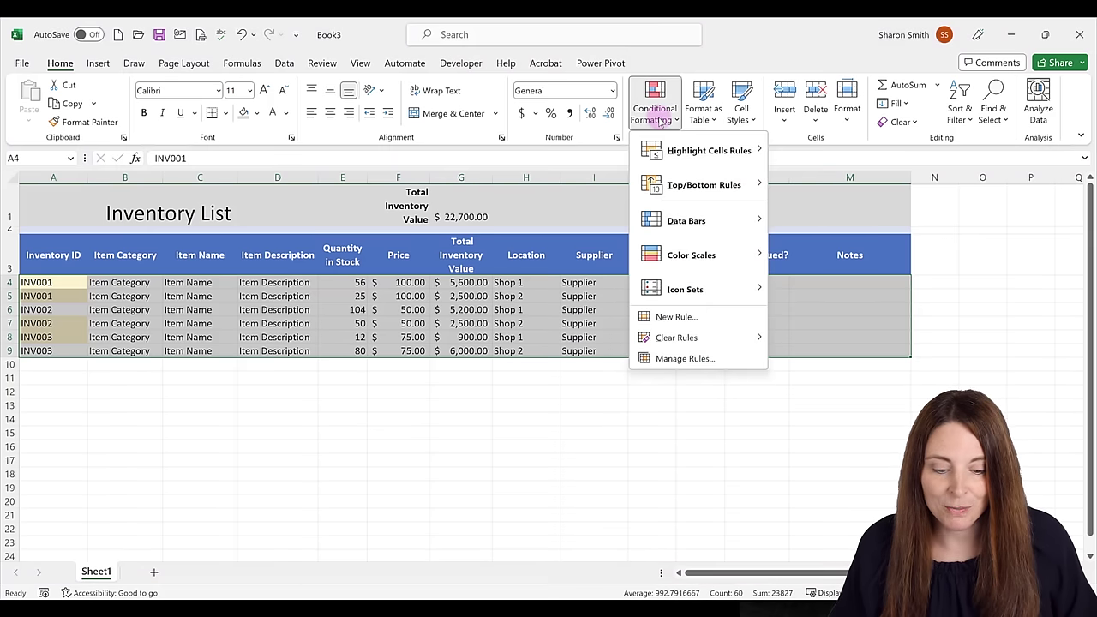
pyautogui.click(694, 358)
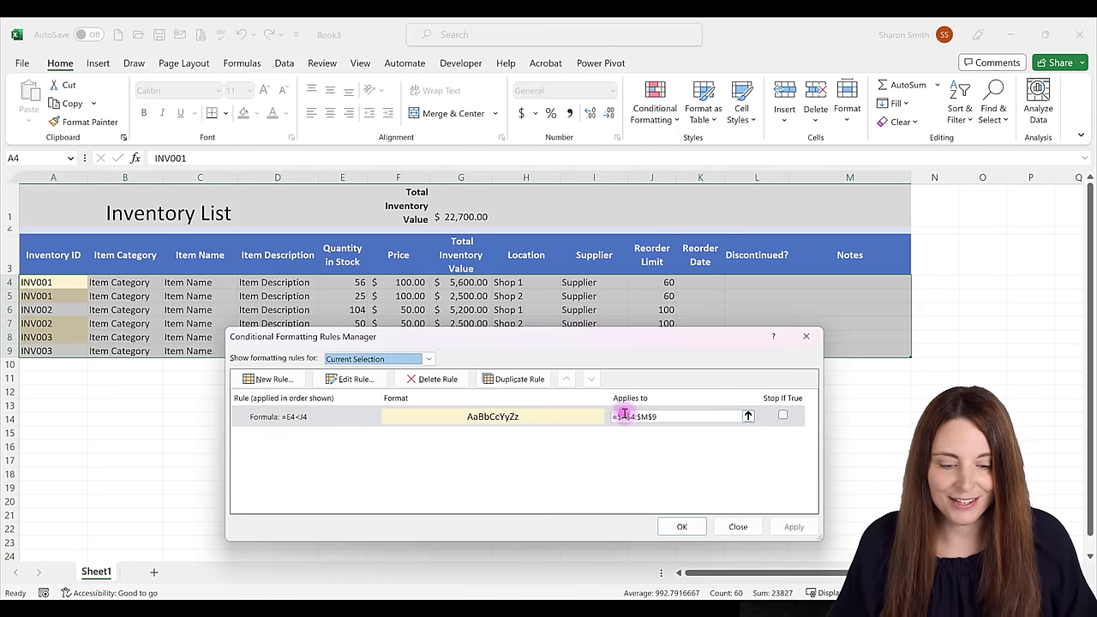
pyautogui.click(624, 416)
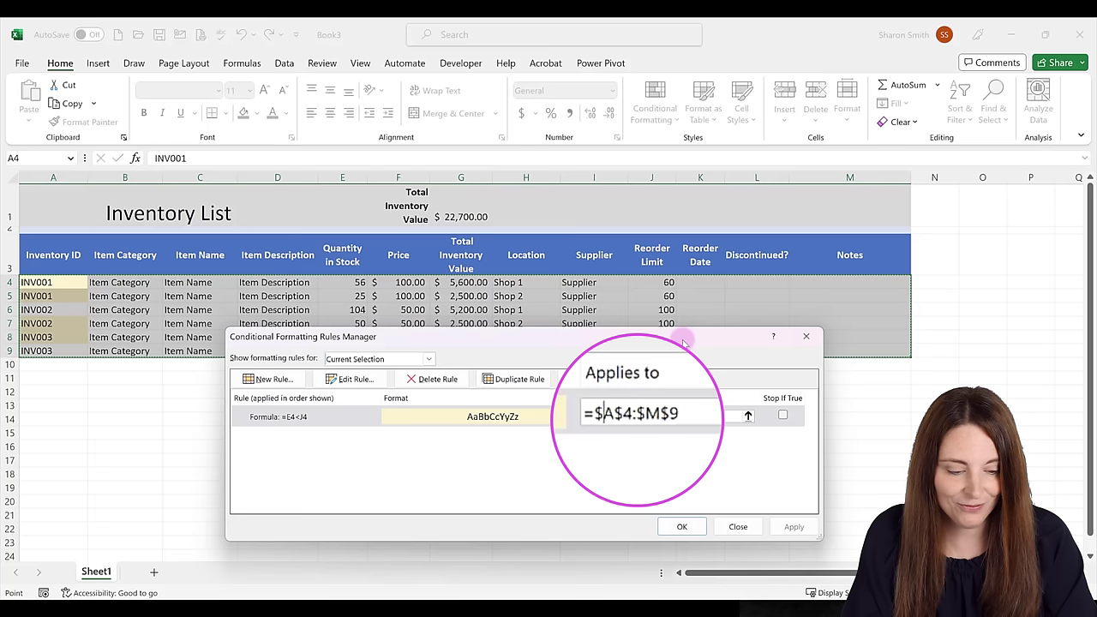
pyautogui.press('Delete')
pyautogui.write('J')
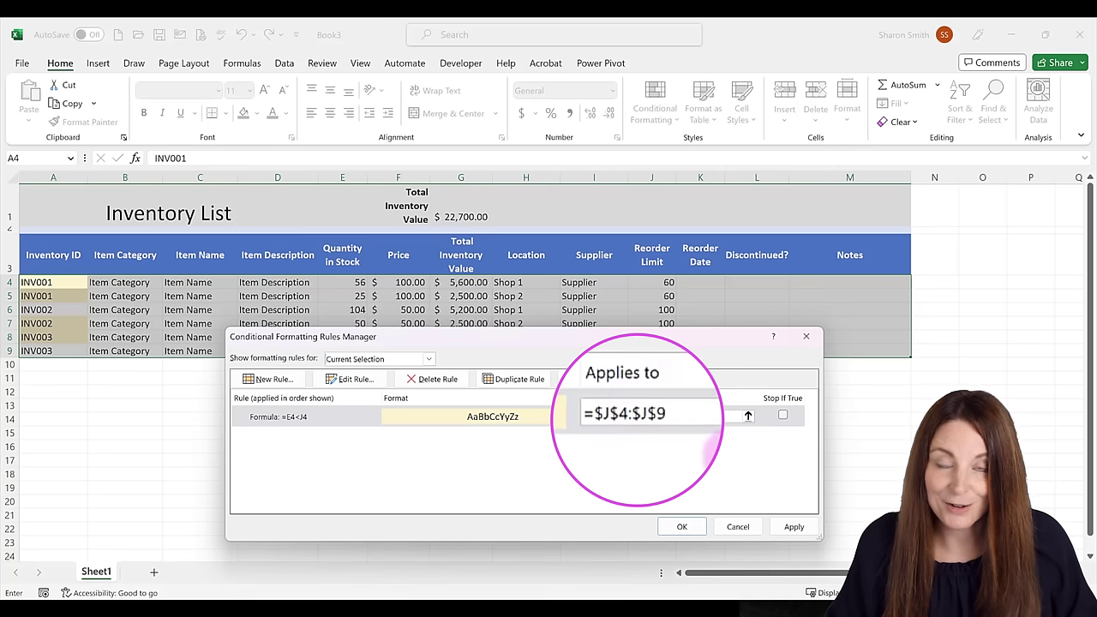
pyautogui.click(793, 527)
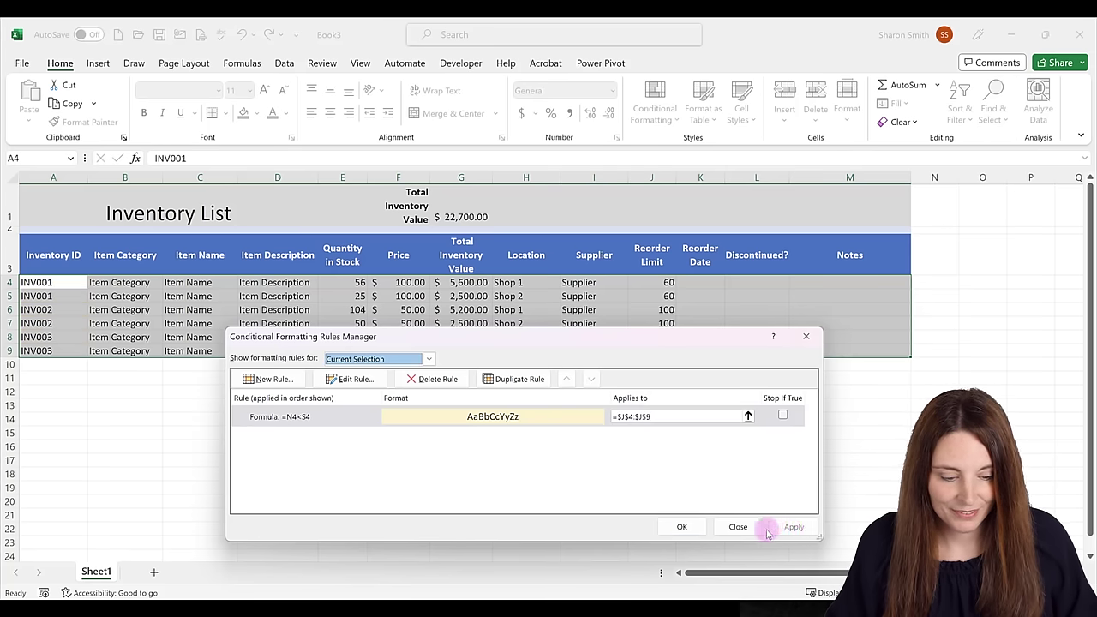
# Step: Edit the Reorder Limit rule's formula to =E4<J4, apply it and deselect the inventory rows
pyautogui.doubleClick(324, 417)
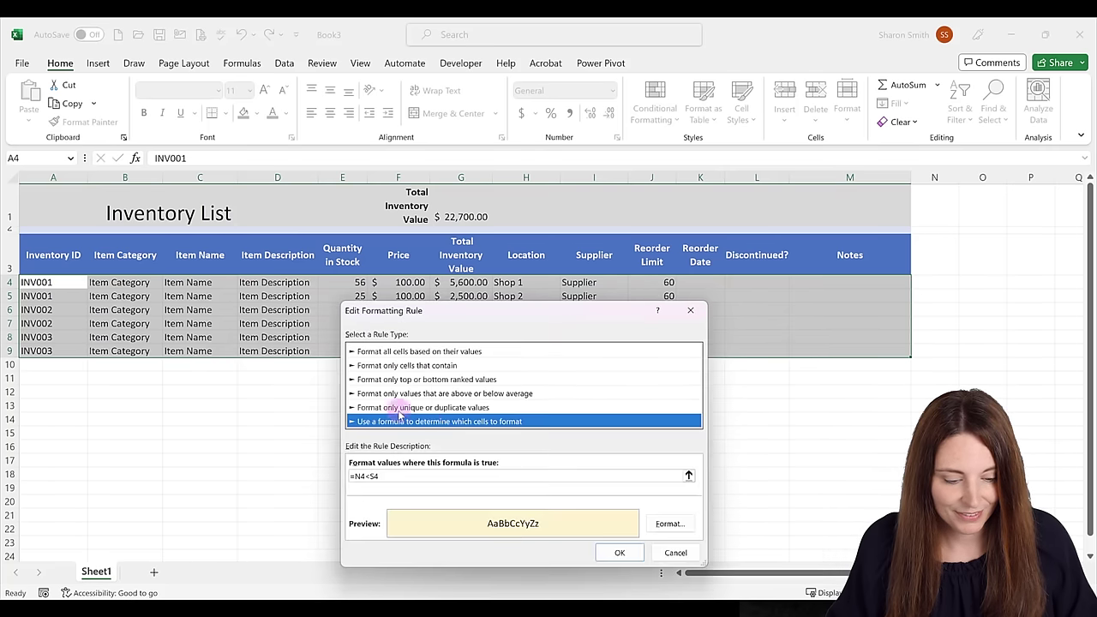
pyautogui.click(360, 475)
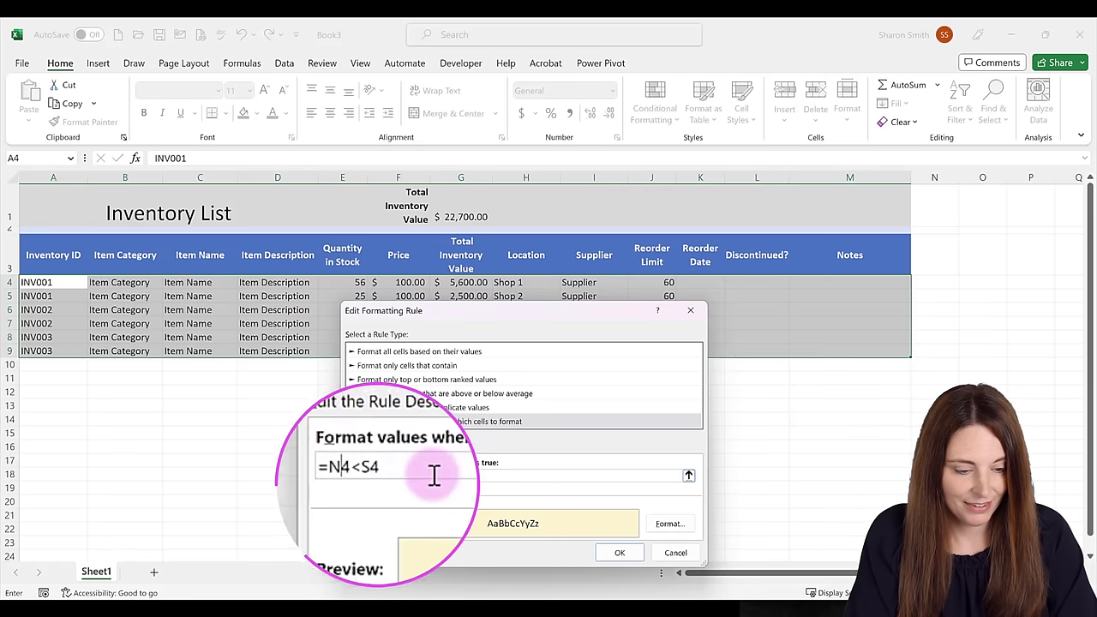
pyautogui.press('BackSpace')
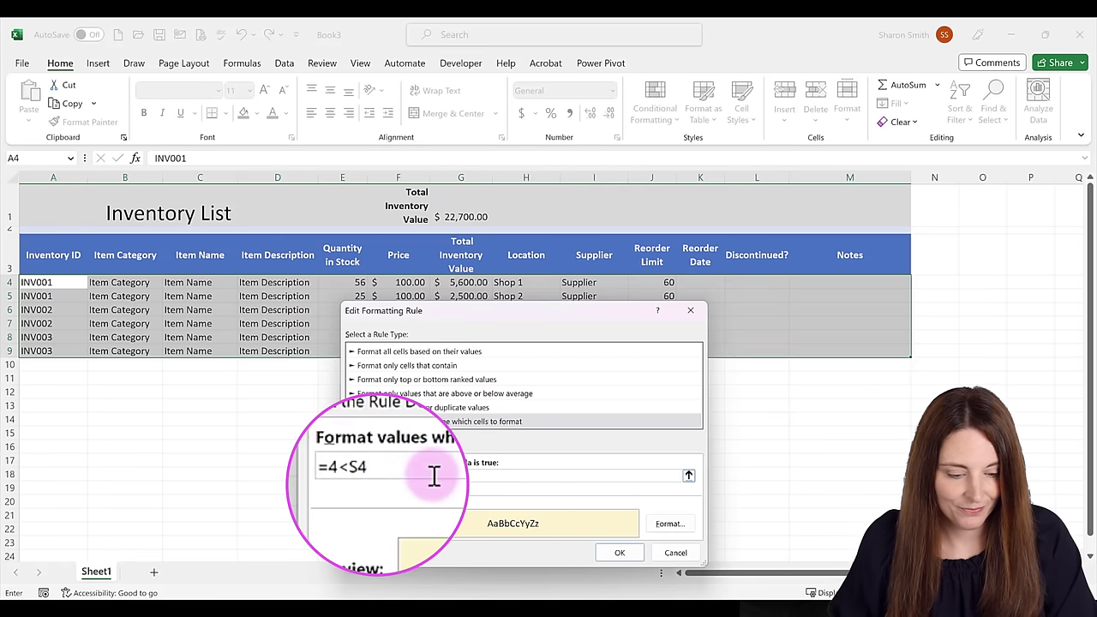
pyautogui.write('E')
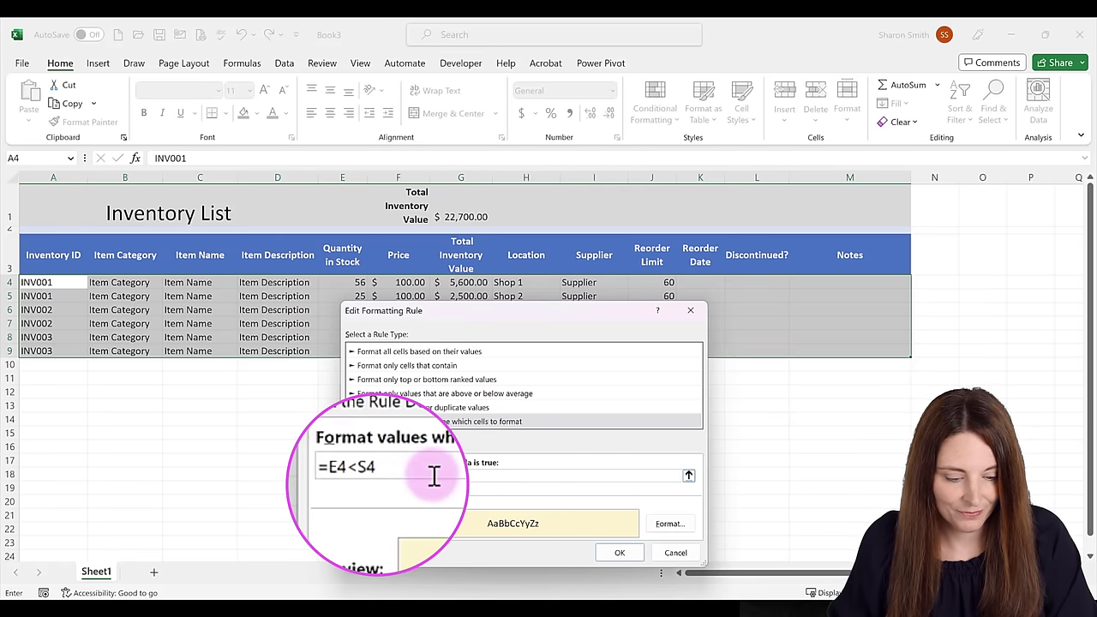
pyautogui.click(366, 467)
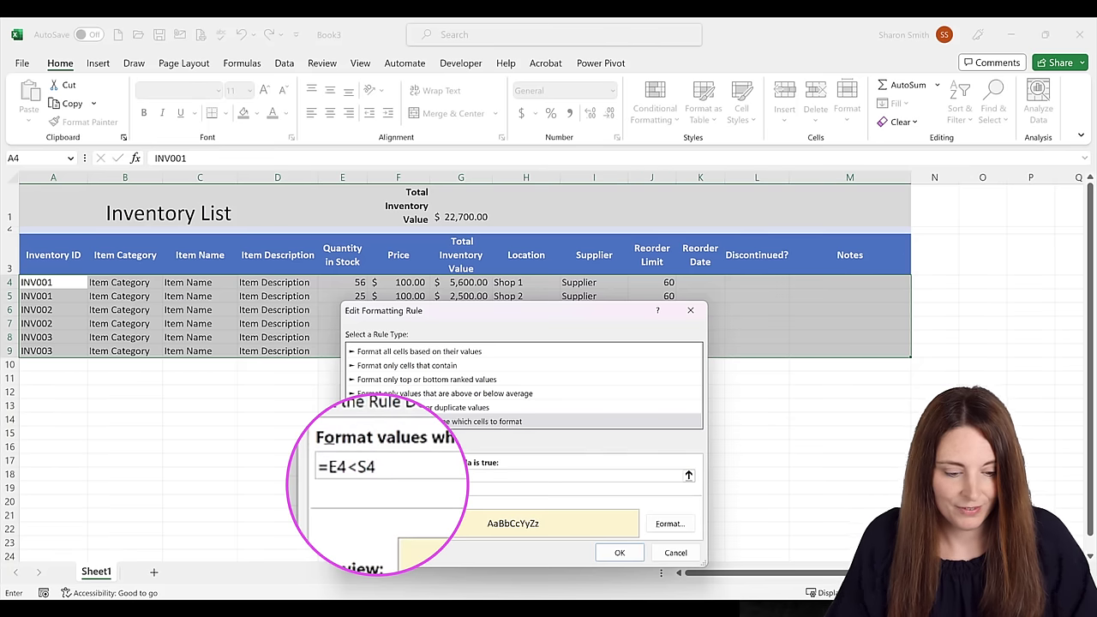
pyautogui.write('J')
pyautogui.click(620, 553)
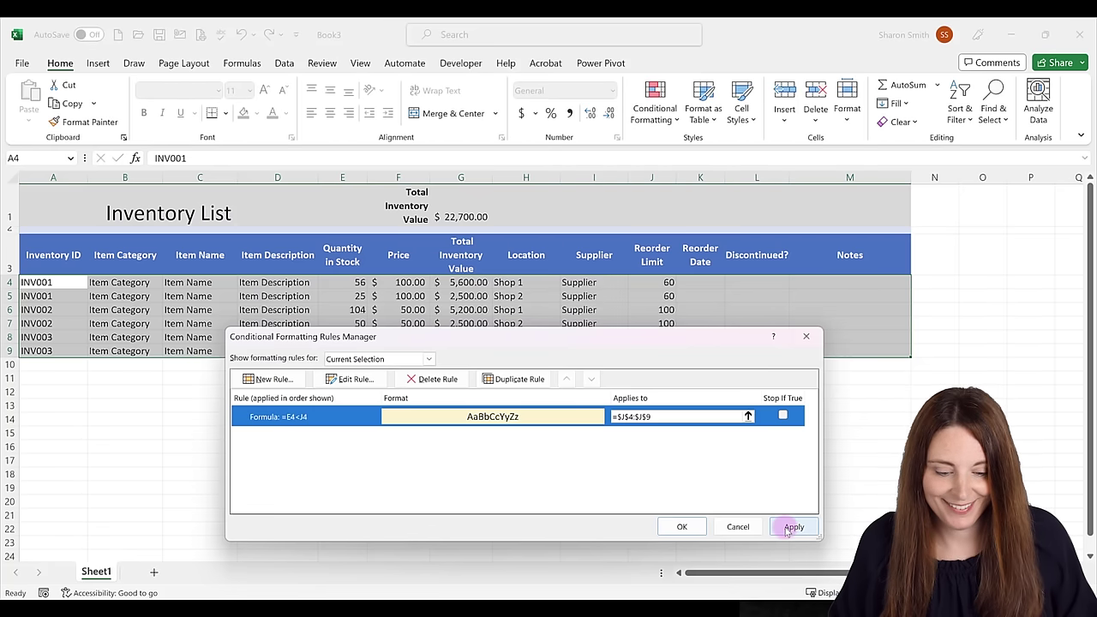
pyautogui.click(786, 528)
pyautogui.click(686, 527)
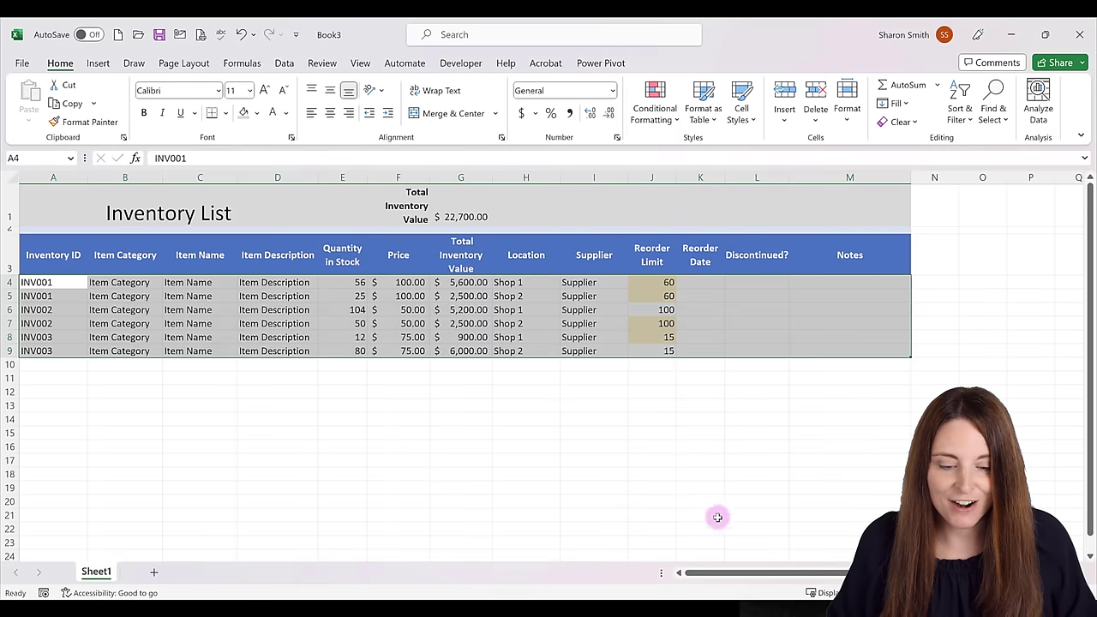
pyautogui.click(683, 375)
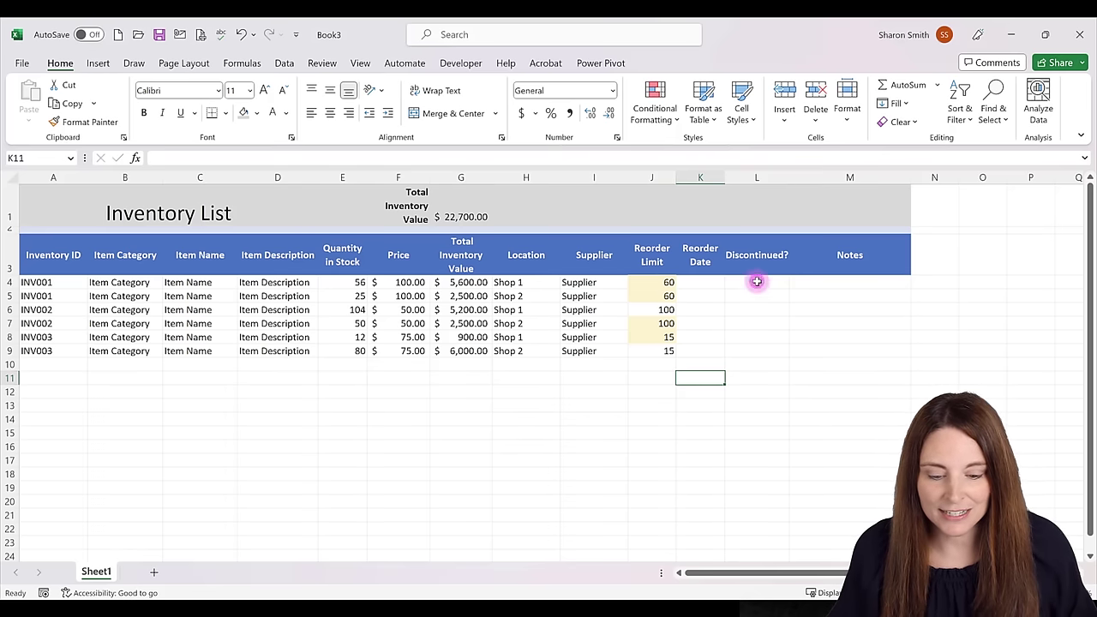
# Step: Choose No from the Discontinued? drop-down in L4
pyautogui.click(775, 282)
pyautogui.click(794, 282)
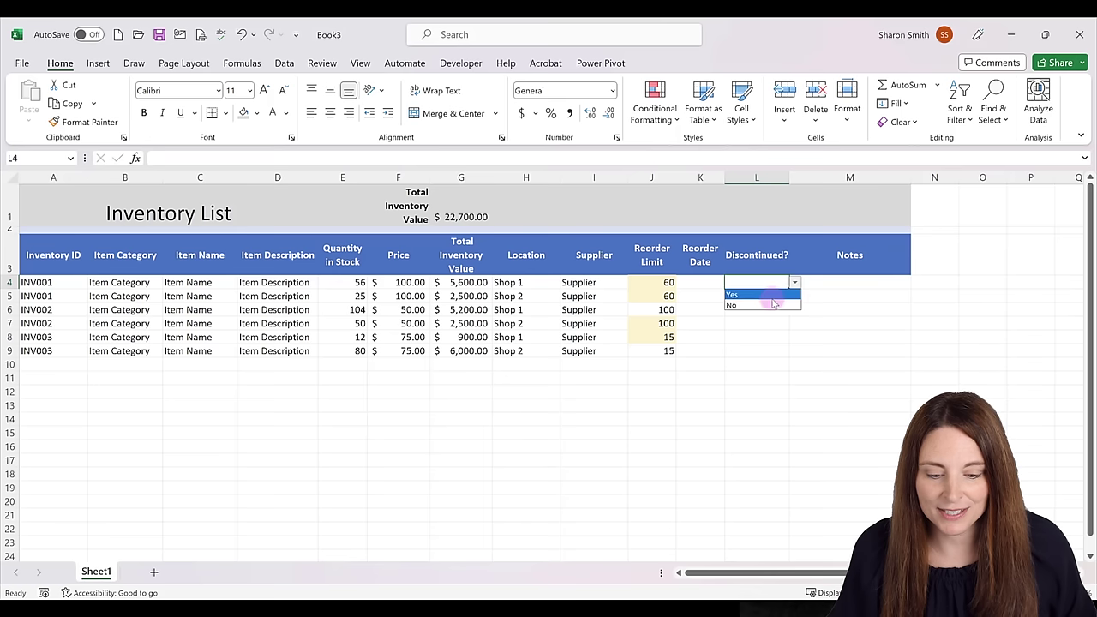
pyautogui.click(763, 306)
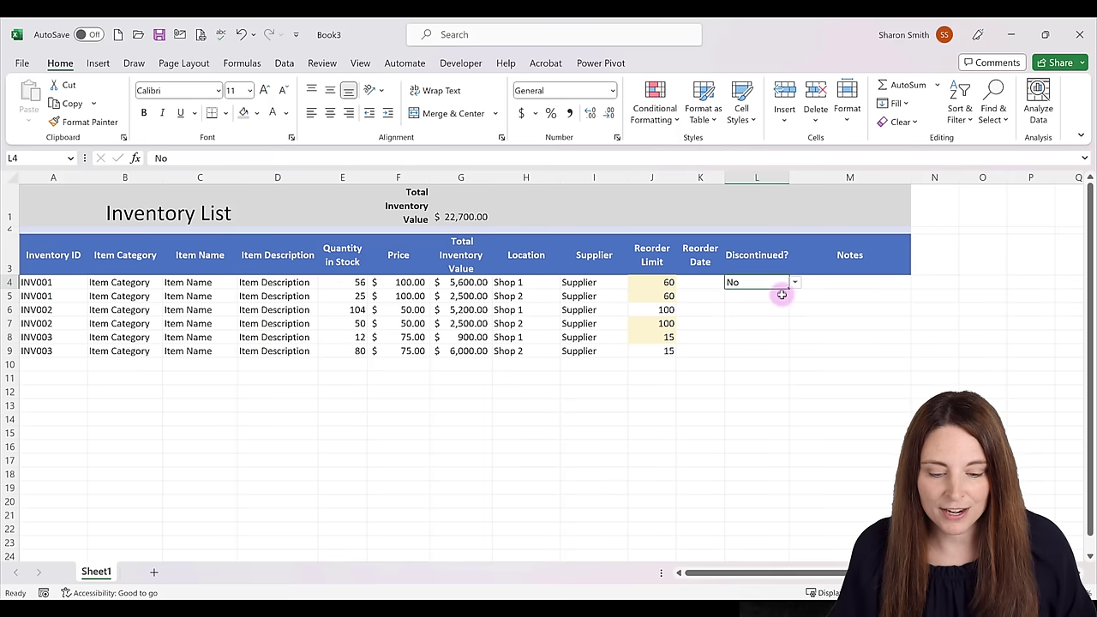
# Step: Copy the No entry from L4 to the other Discontinued? cells, L5:L9
pyautogui.click(782, 293)
pyautogui.click(758, 282)
pyautogui.hotkey('ctrl', 'c')
pyautogui.moveTo(757, 299); pyautogui.dragTo(759, 351)
pyautogui.press('Return')
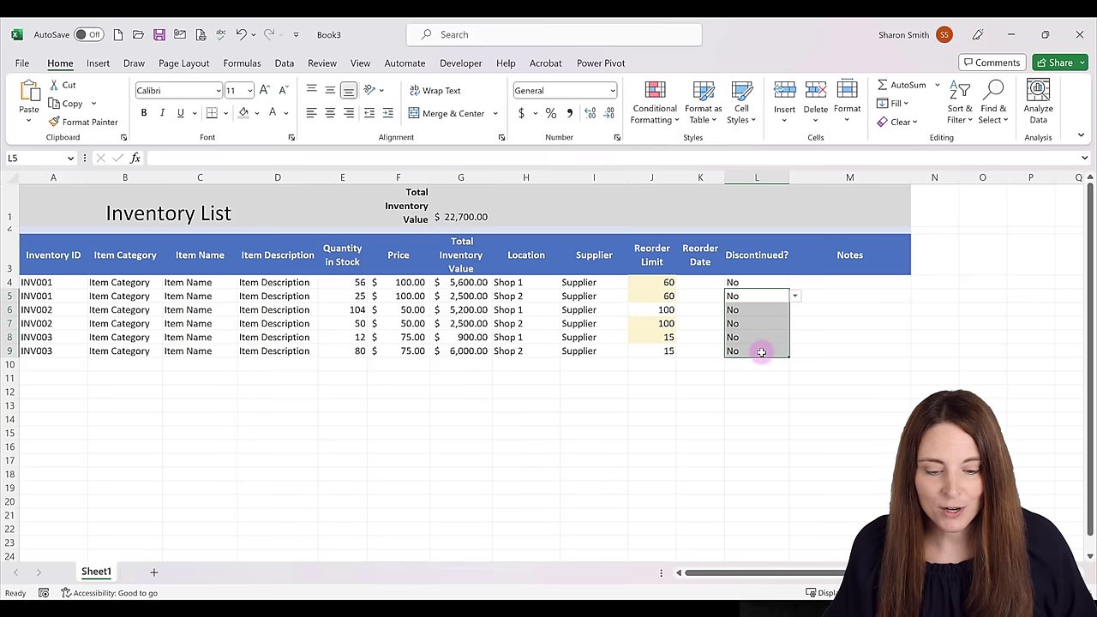
pyautogui.click(696, 255)
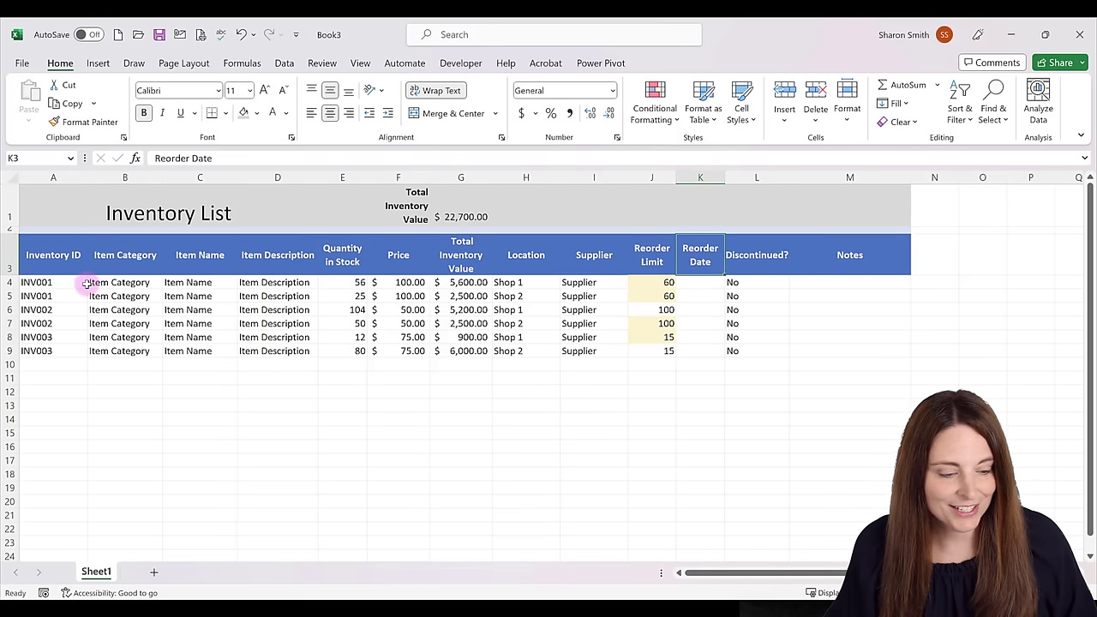
# Step: Start a second formula-based conditional formatting rule for A4:M9 with the formula =L4="Yes"
pyautogui.moveTo(40, 282); pyautogui.dragTo(860, 345)
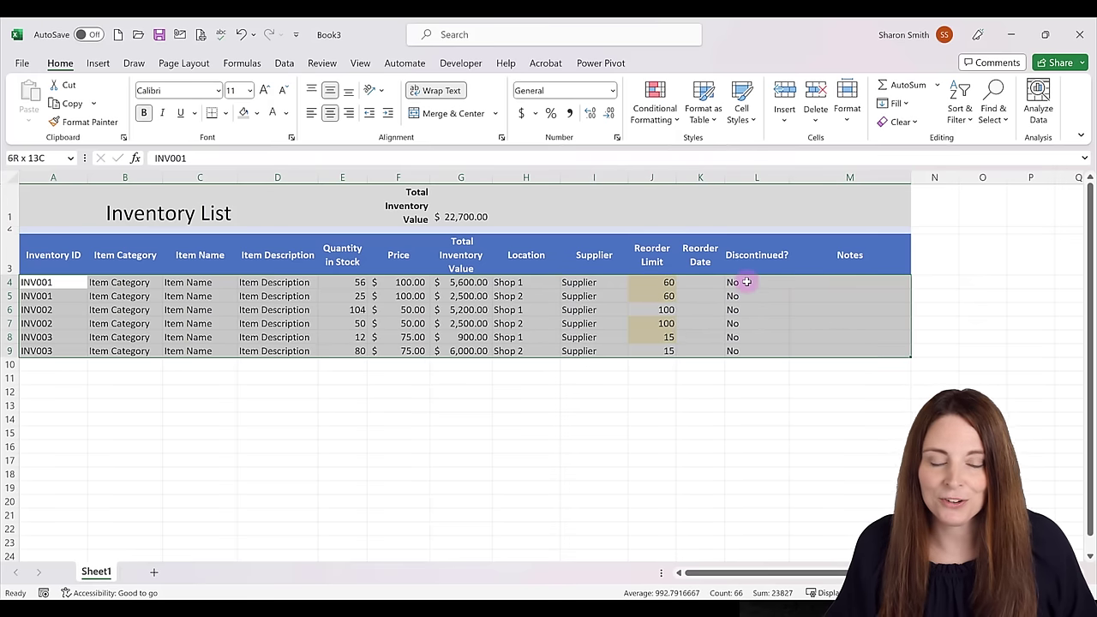
pyautogui.click(656, 123)
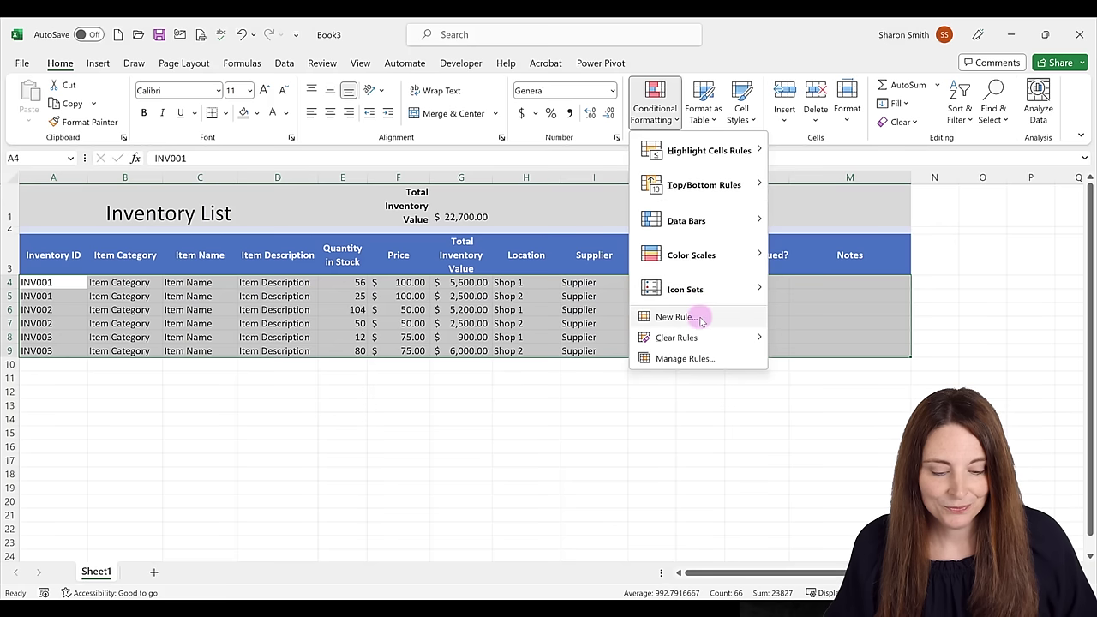
pyautogui.click(700, 319)
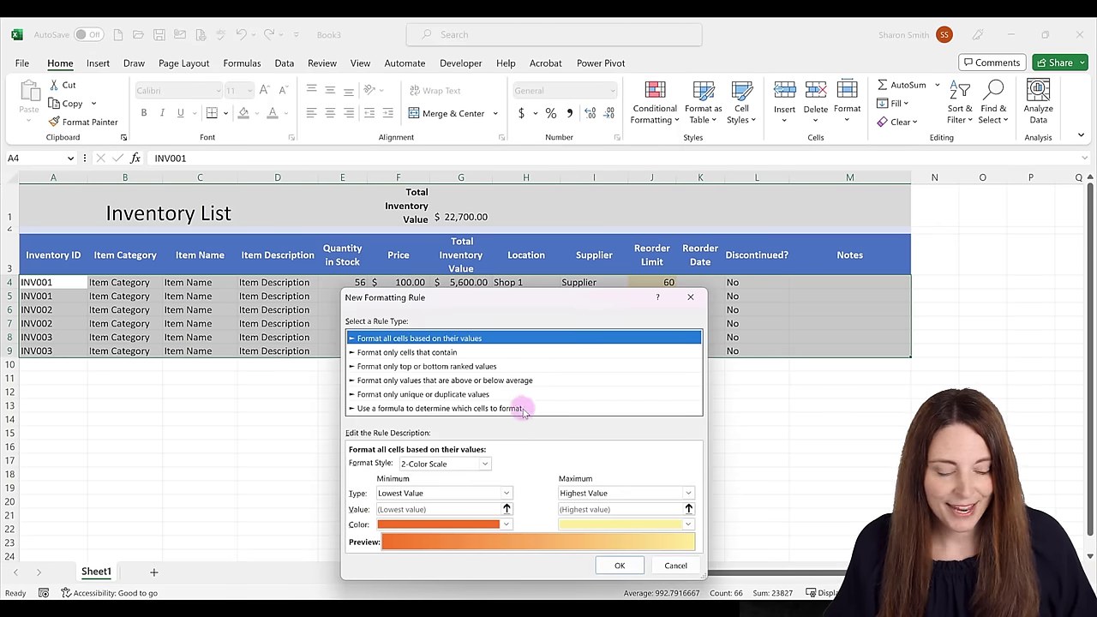
pyautogui.click(531, 409)
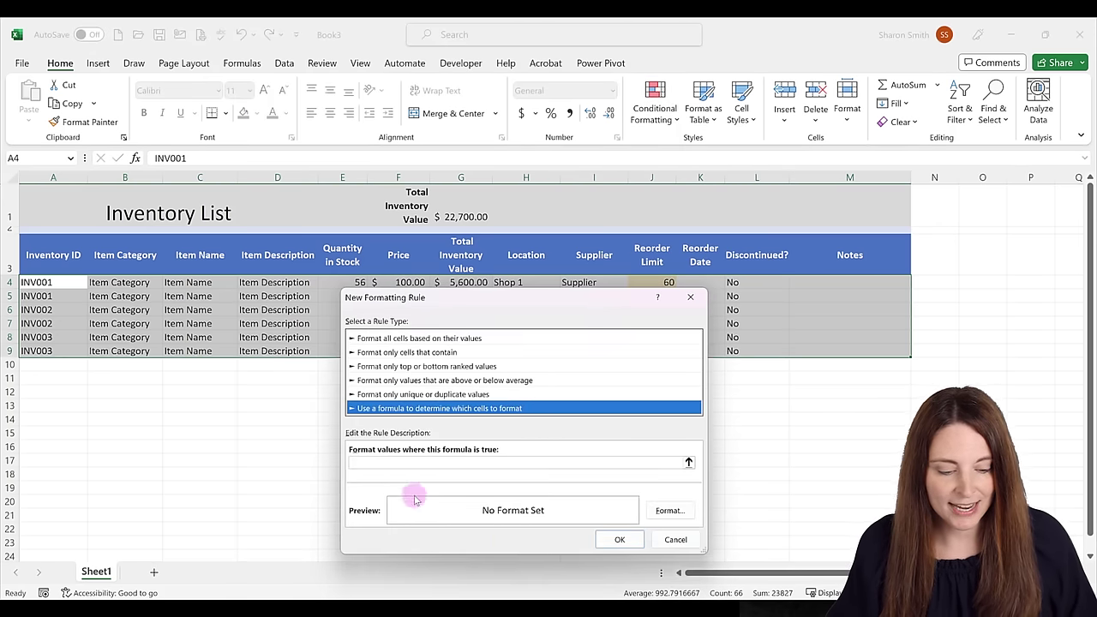
pyautogui.click(381, 464)
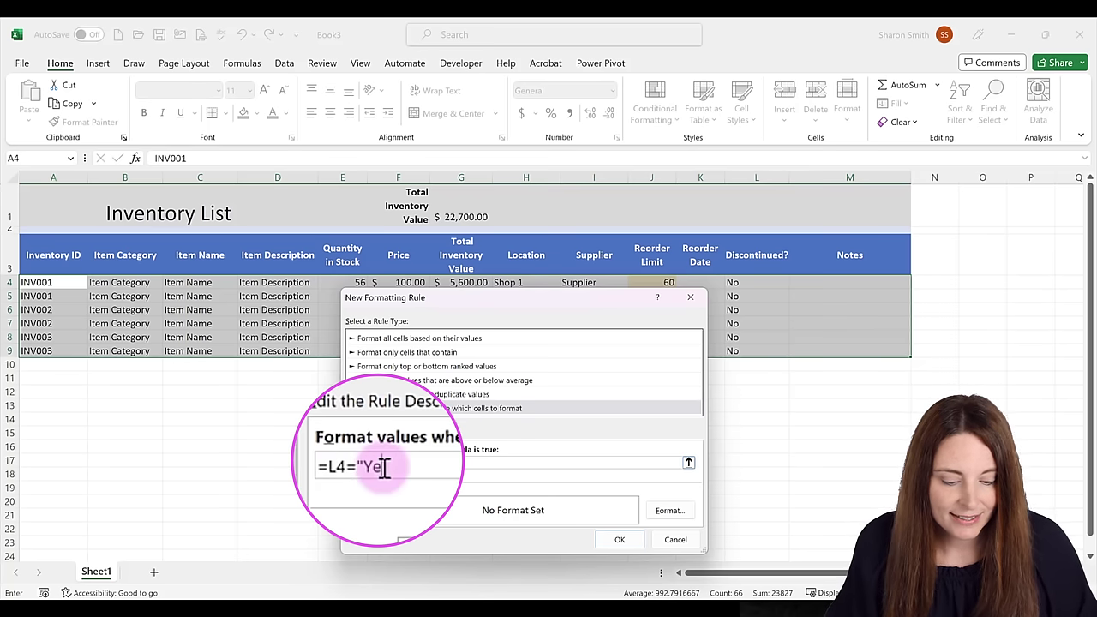
# Step: Give the discontinued-items rule a light gray fill and strikethrough text, and create the rule
pyautogui.click(672, 511)
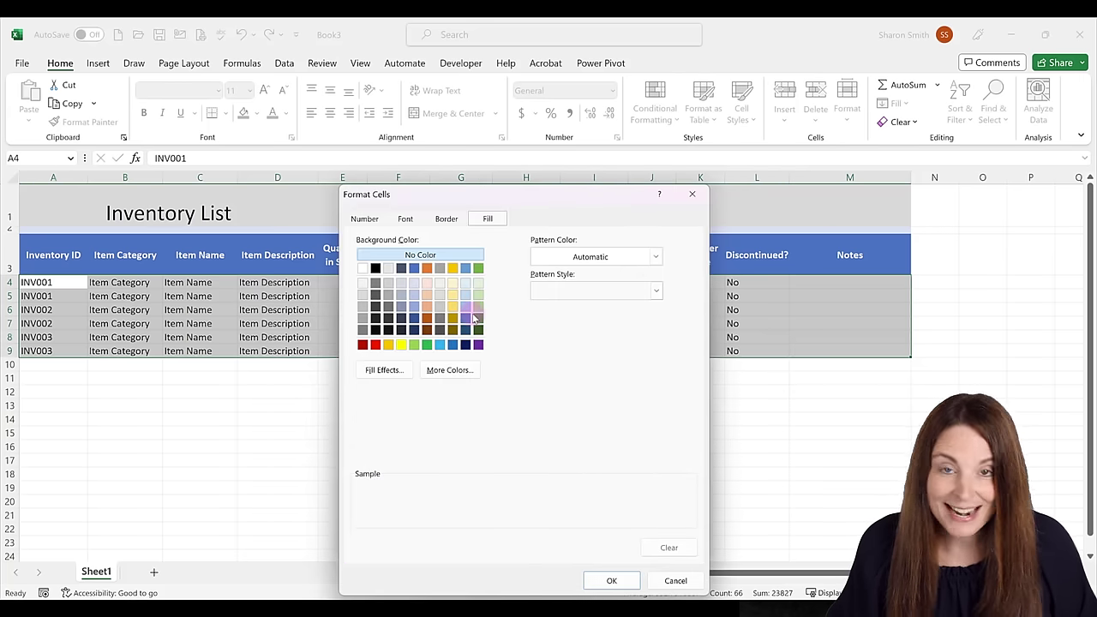
pyautogui.click(361, 297)
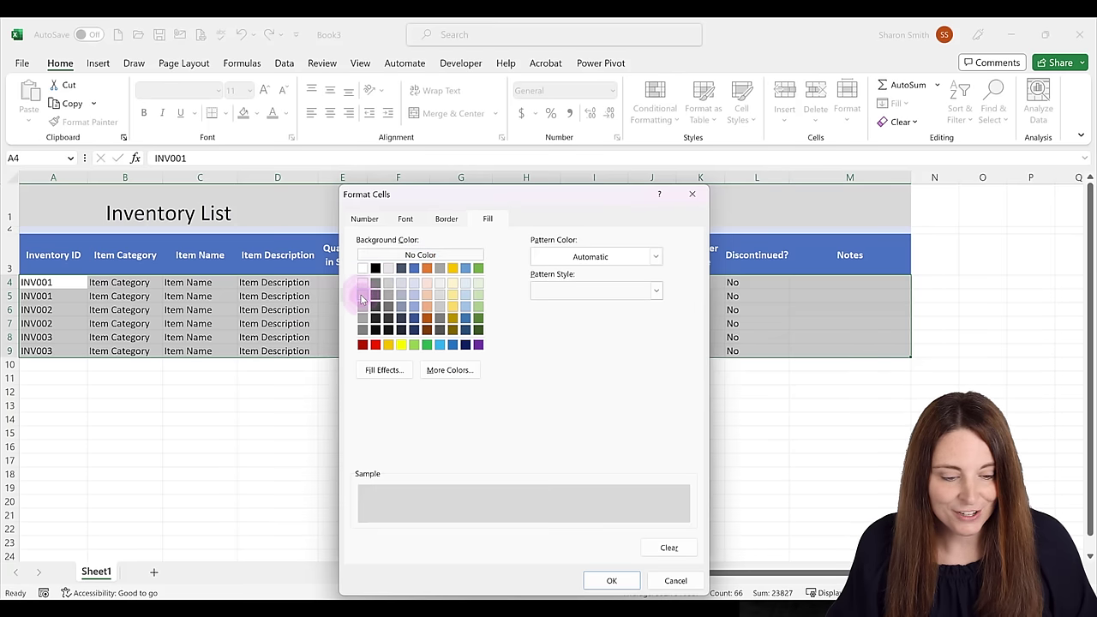
pyautogui.click(405, 219)
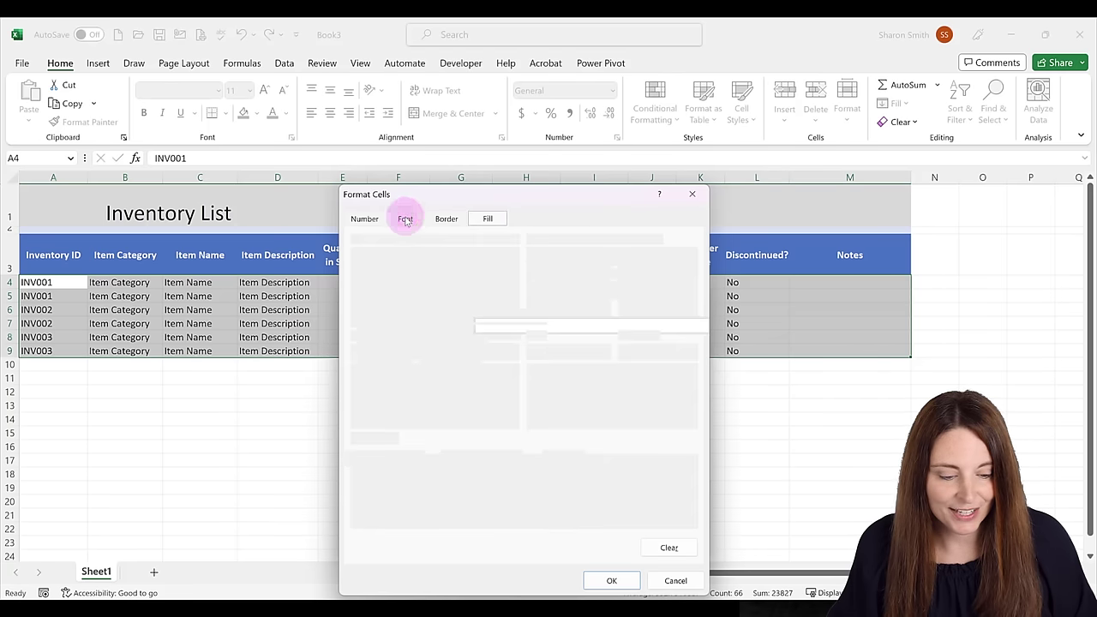
pyautogui.click(362, 386)
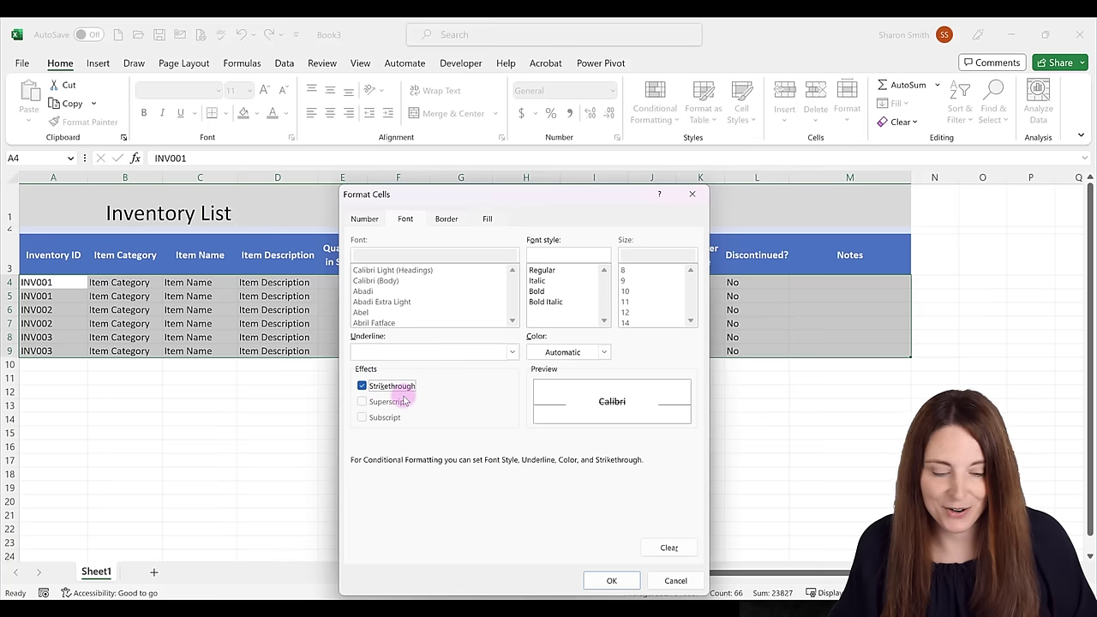
pyautogui.click(611, 581)
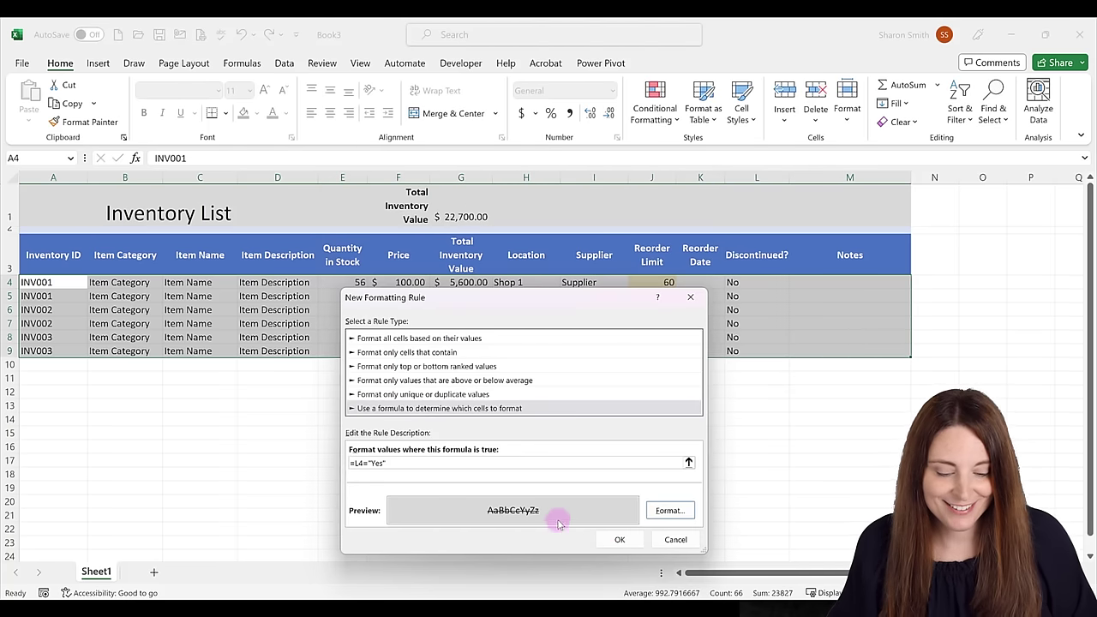
pyautogui.click(621, 540)
pyautogui.click(620, 540)
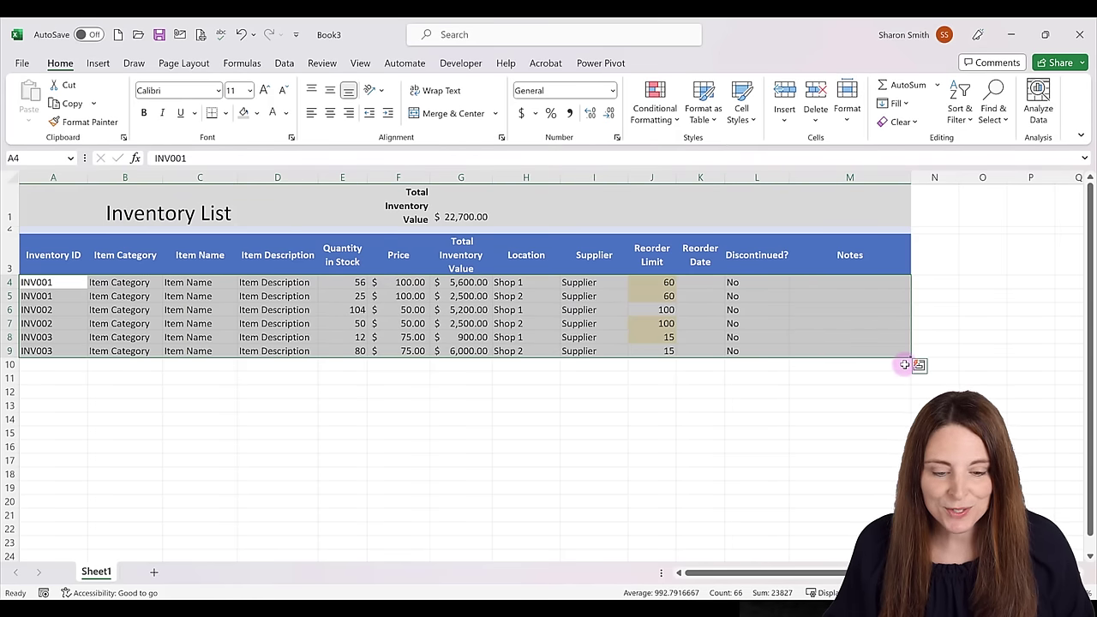
# Step: Edit the discontinued-items rule's formula to =$L4="Yes" so column L is locked, and apply the change
pyautogui.click(656, 119)
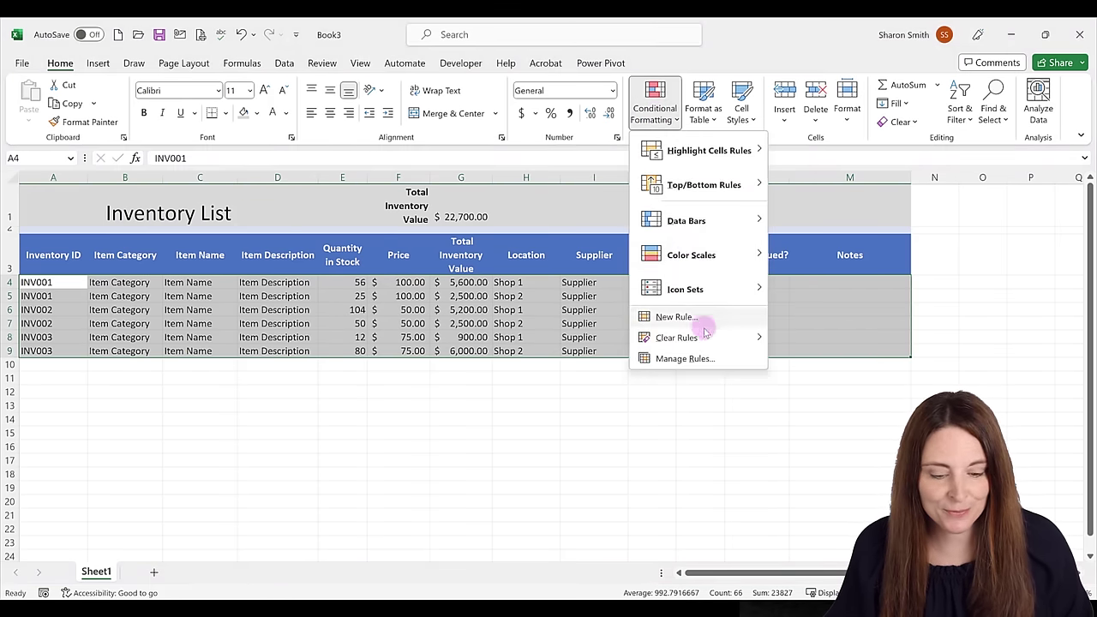
pyautogui.click(700, 363)
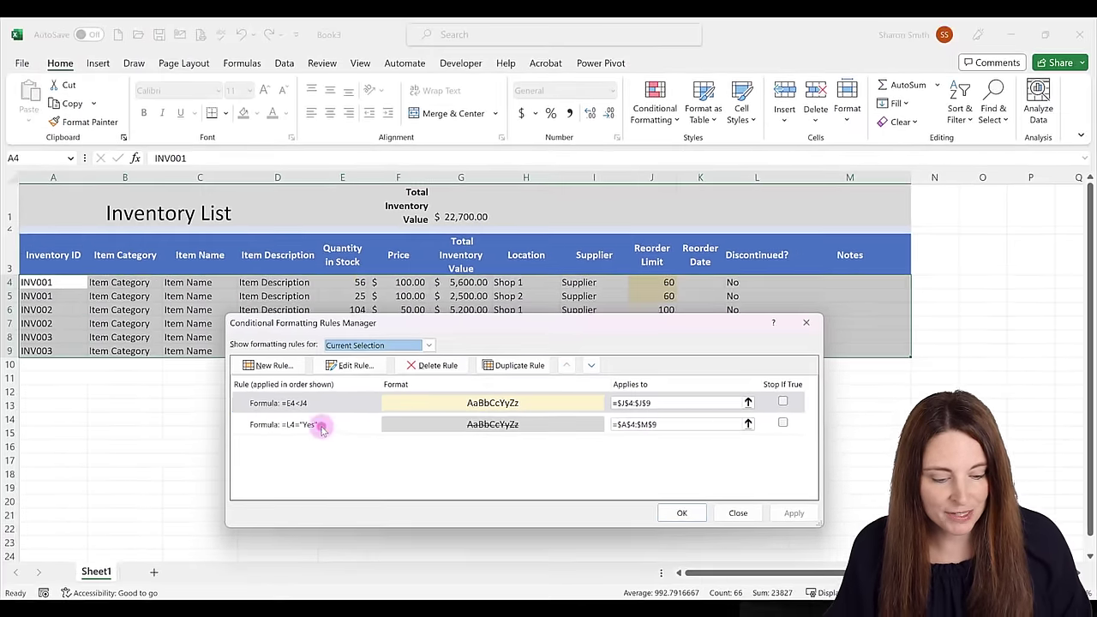
pyautogui.click(151, 384)
pyautogui.doubleClick(323, 429)
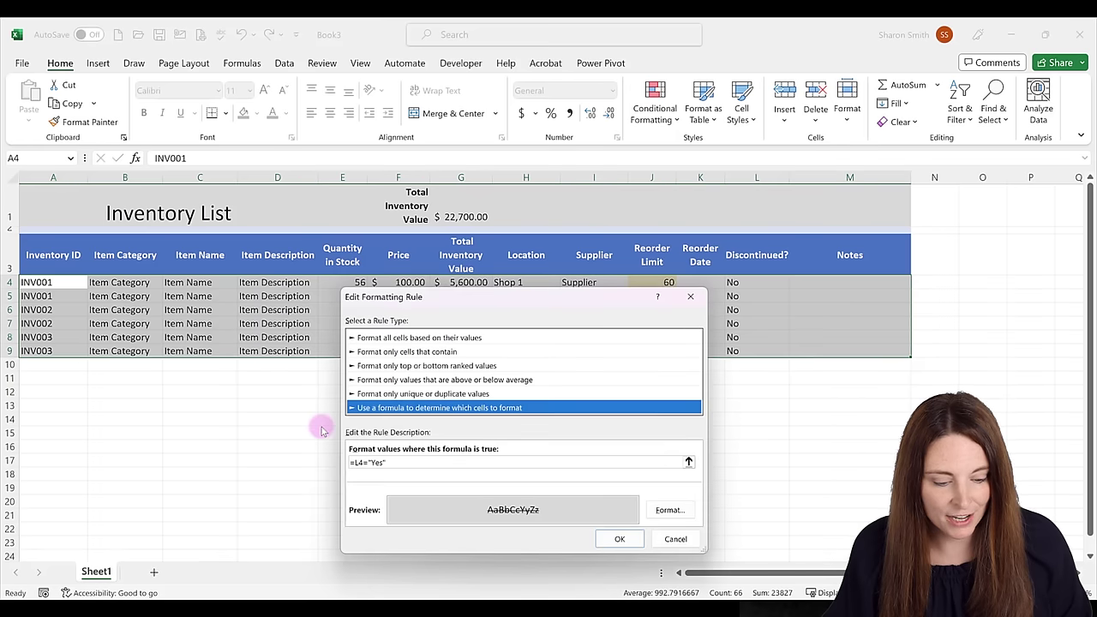
pyautogui.click(330, 463)
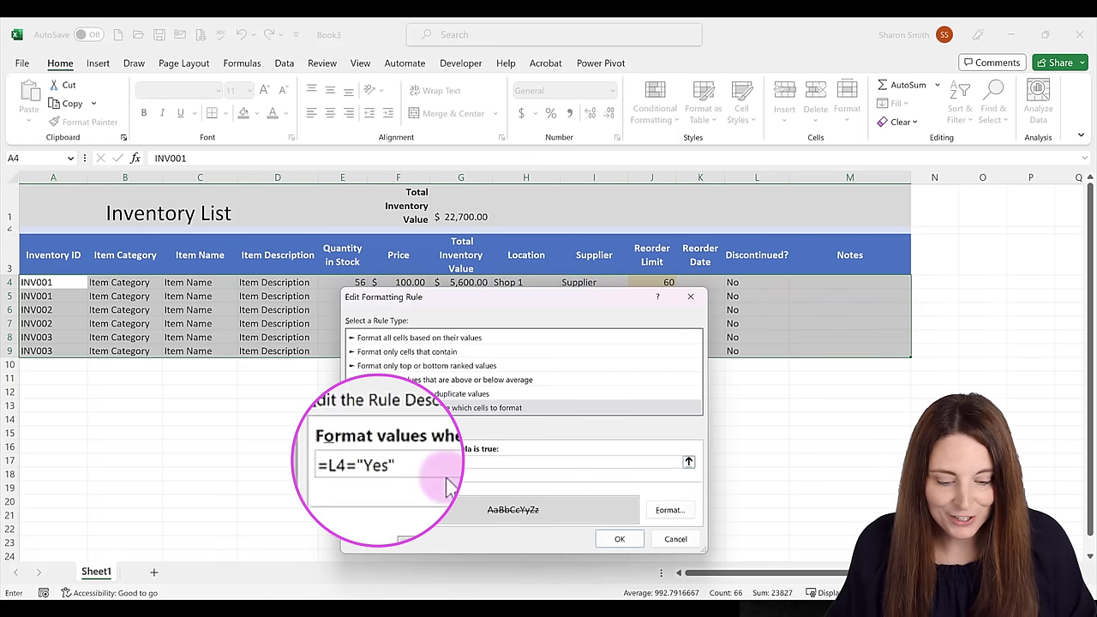
pyautogui.write('$')
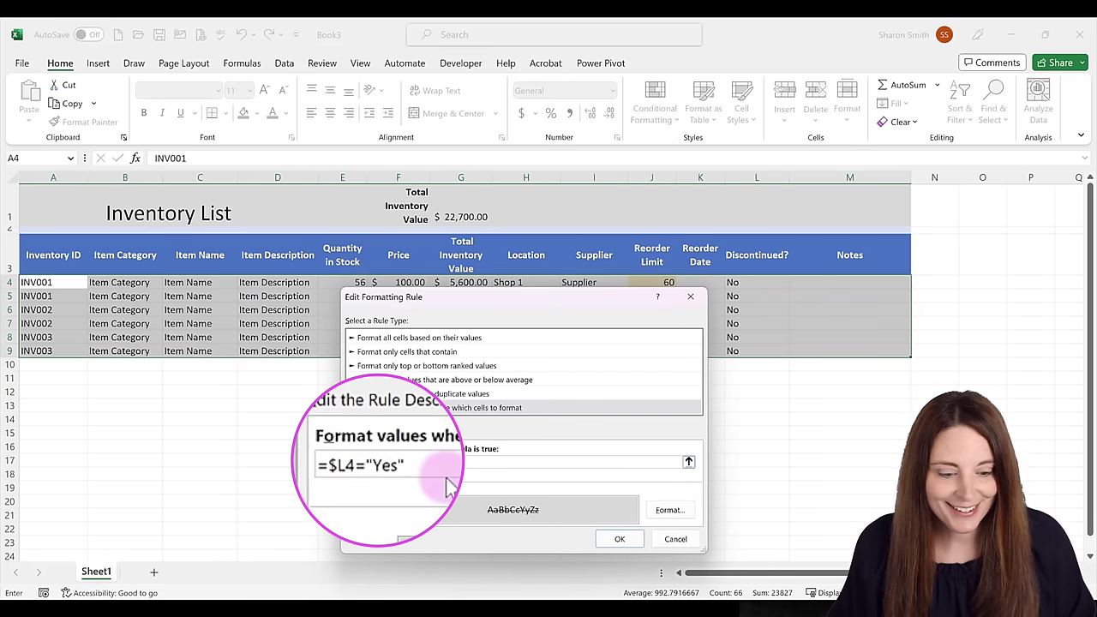
pyautogui.click(619, 537)
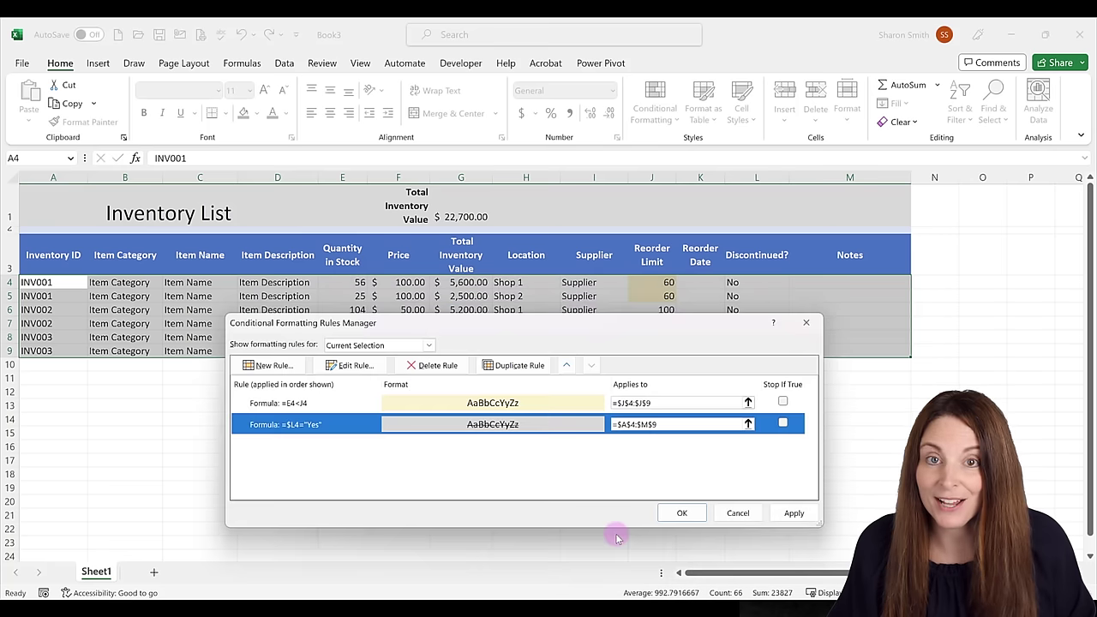
pyautogui.click(794, 513)
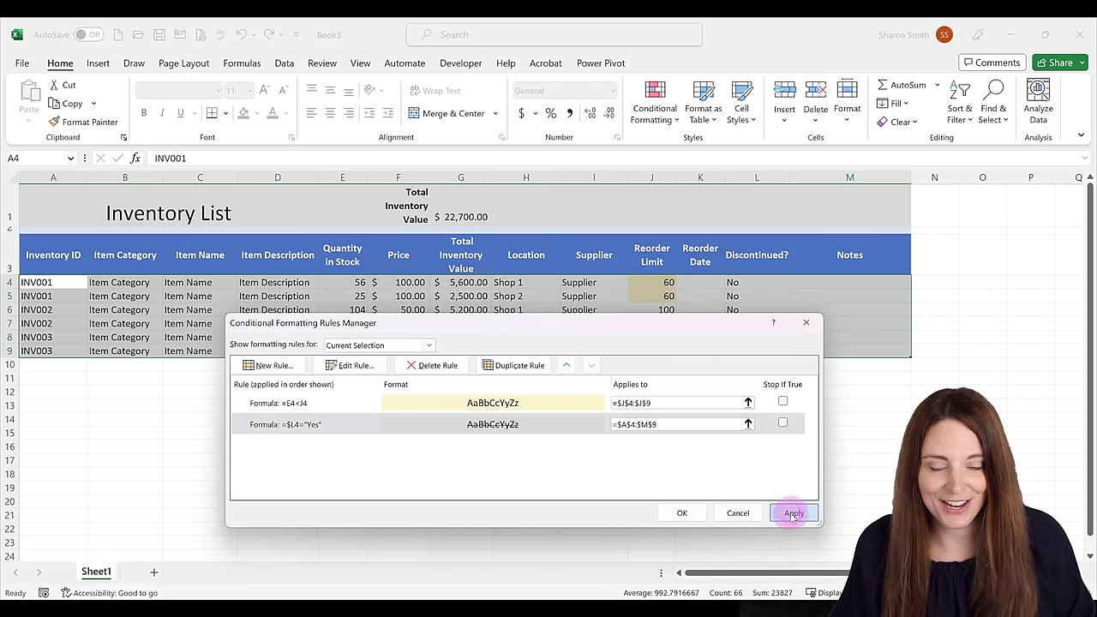
pyautogui.click(685, 513)
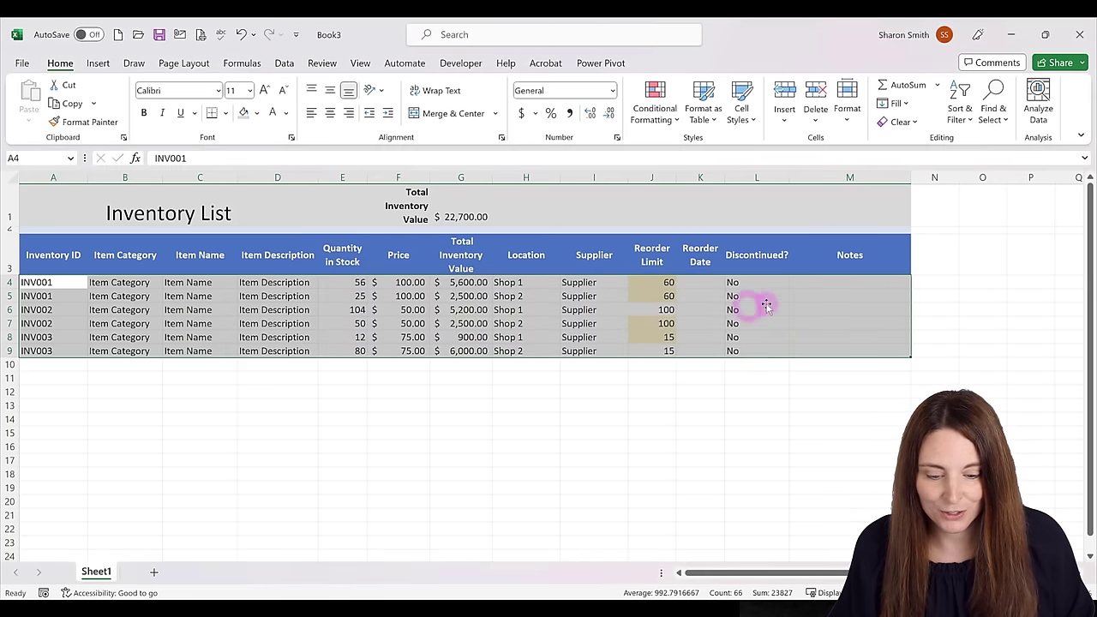
# Step: Choose Yes from the Discontinued? drop-down in L6
pyautogui.click(761, 309)
pyautogui.click(794, 311)
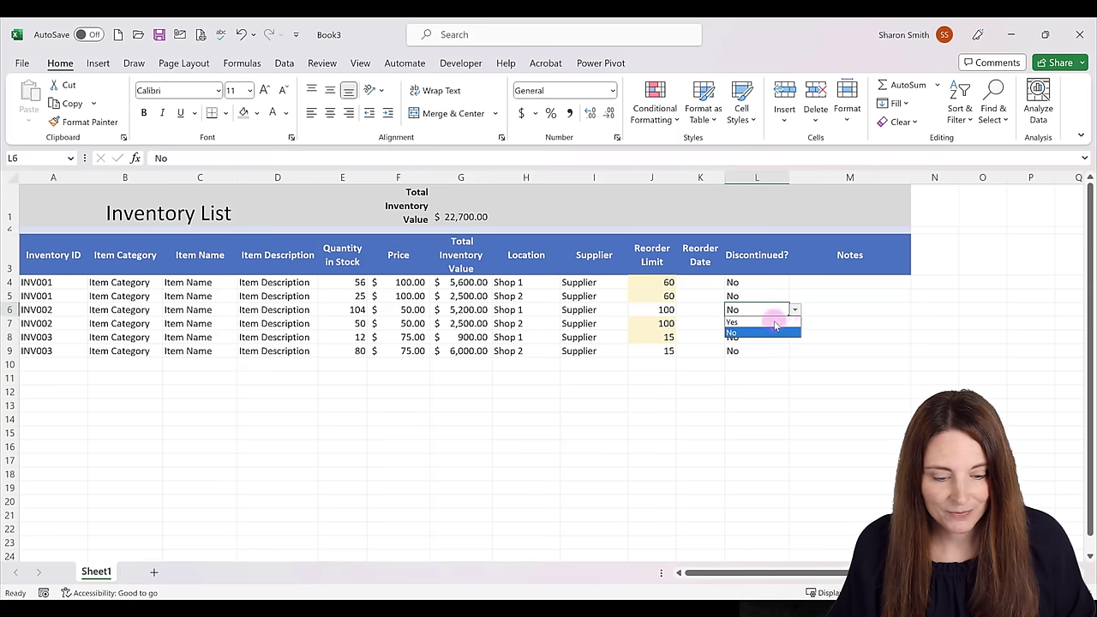
pyautogui.click(770, 322)
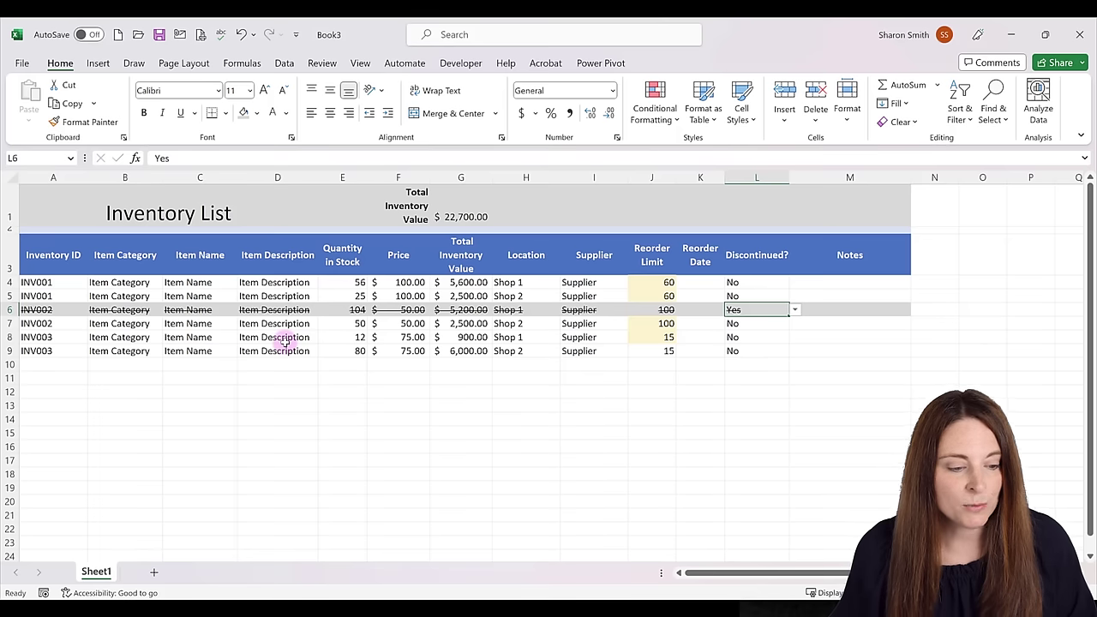
# Step: Convert A3:M9 into a table with headers and apply the first light table style, which has no color
pyautogui.click(53, 255)
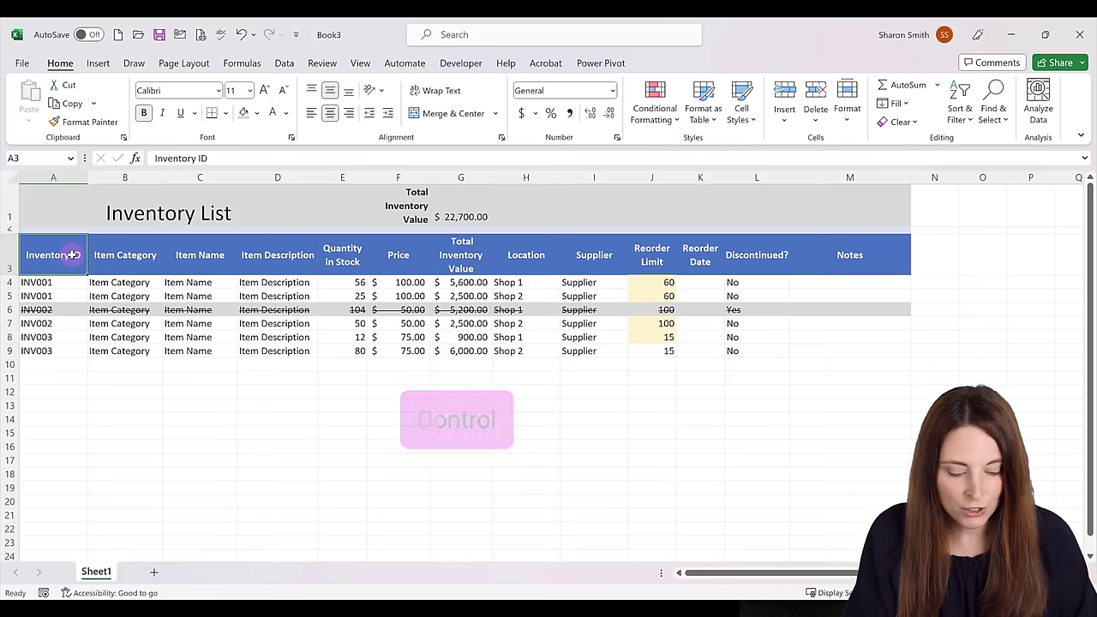
pyautogui.hotkey('ctrl', 't')
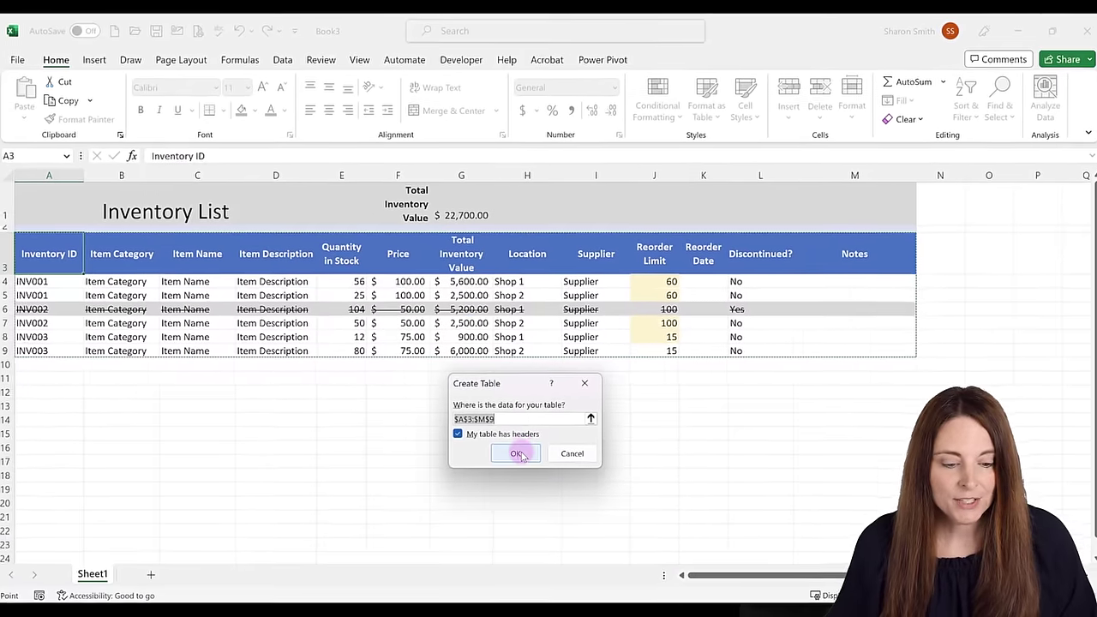
pyautogui.click(516, 453)
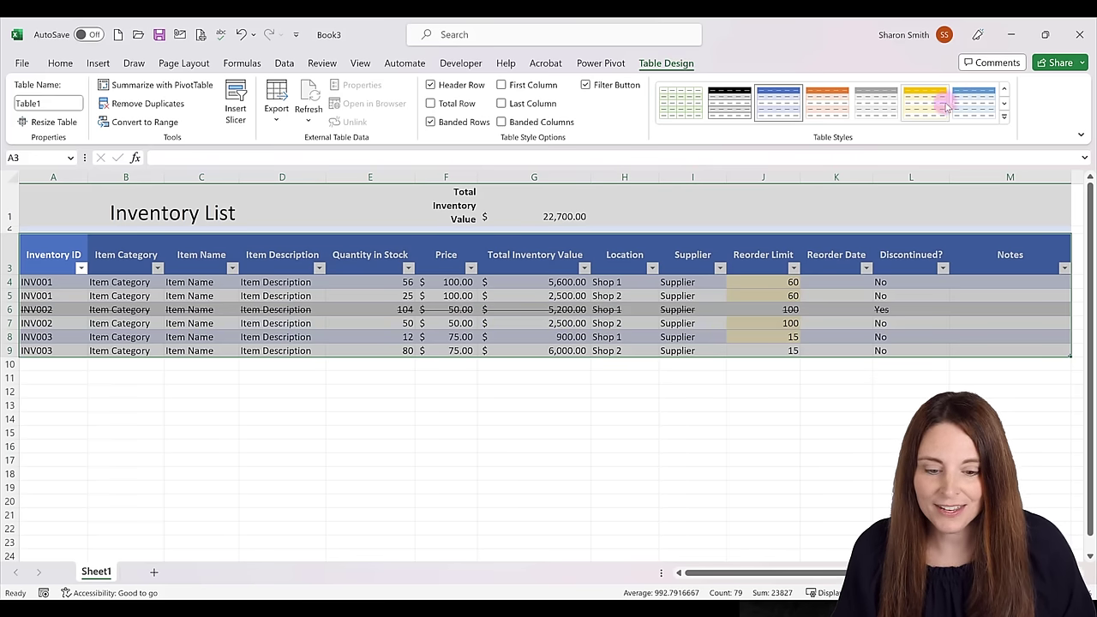
pyautogui.click(1006, 90)
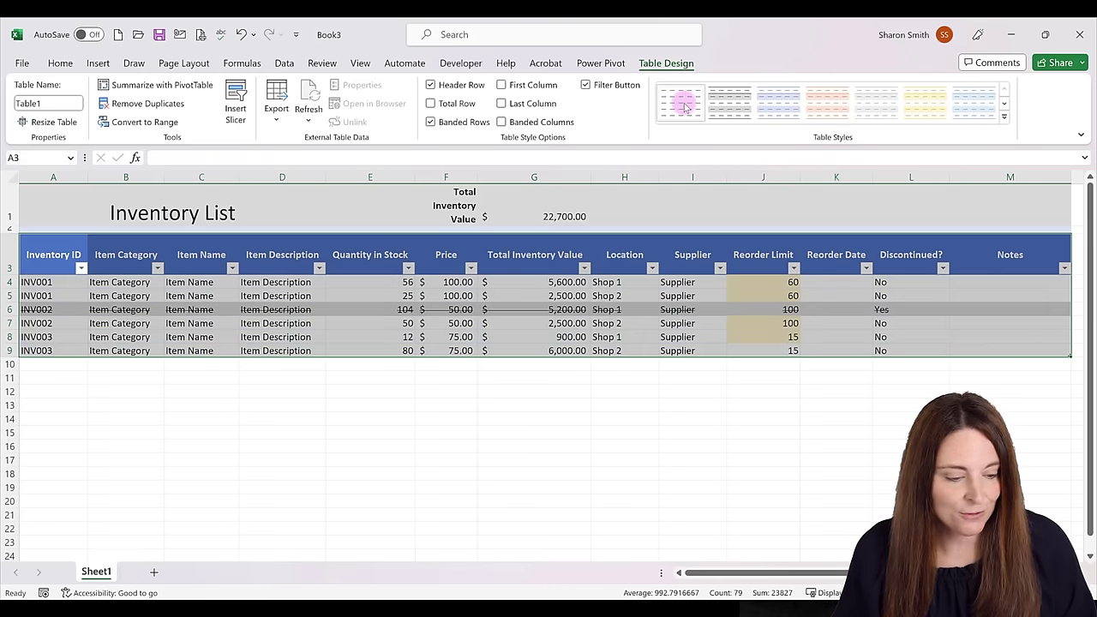
pyautogui.click(685, 106)
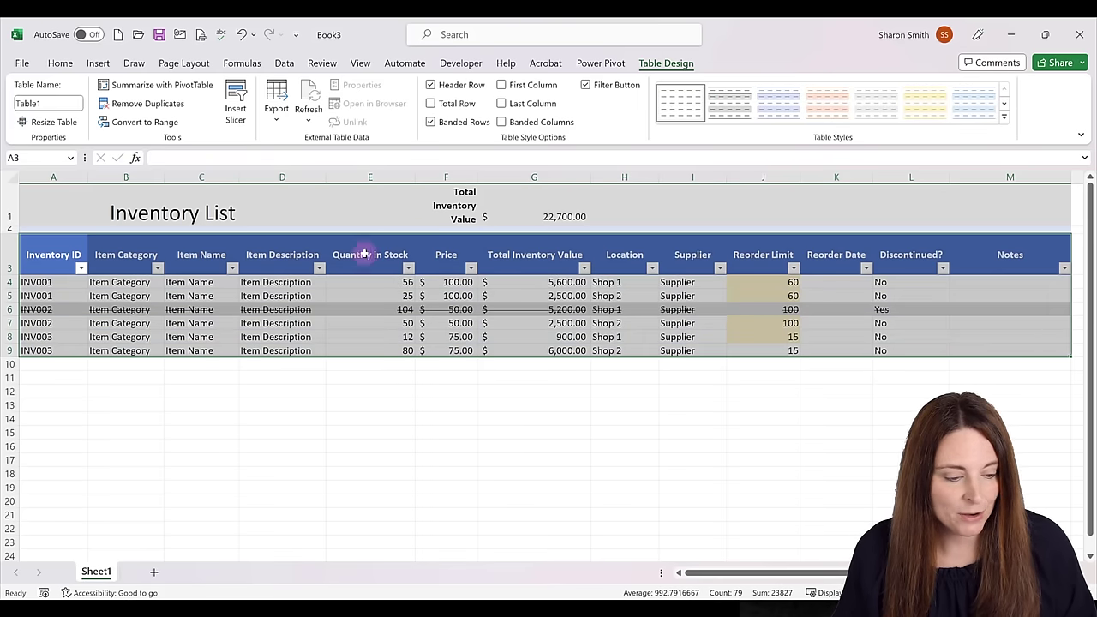
# Step: Add a new item row to the table by entering INV004 as the Inventory ID in A10
pyautogui.click(54, 363)
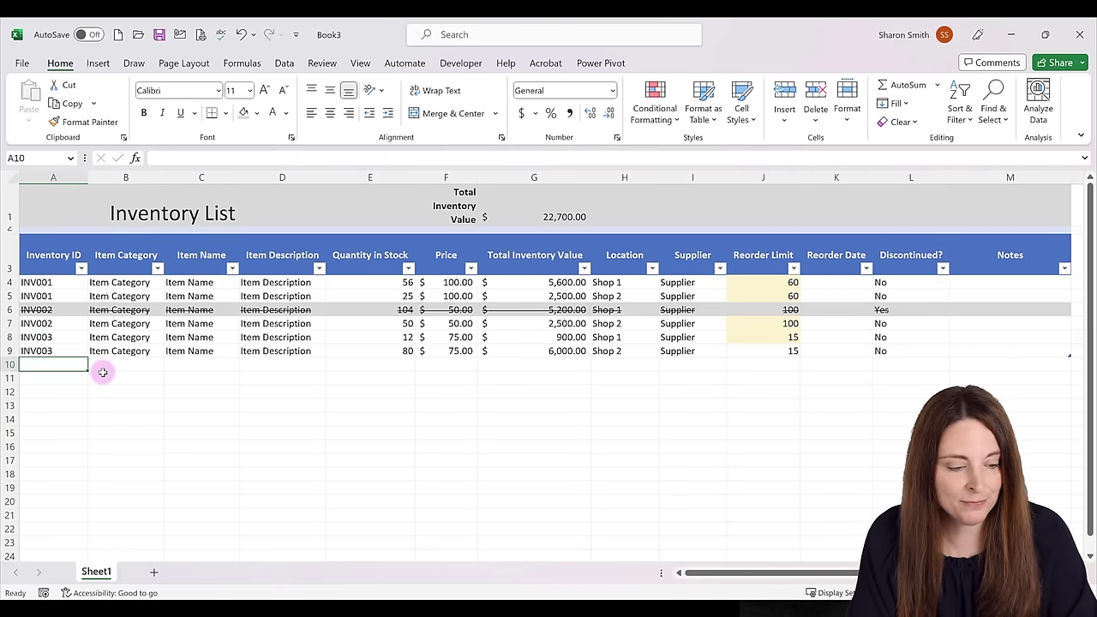
pyautogui.write('INV004')
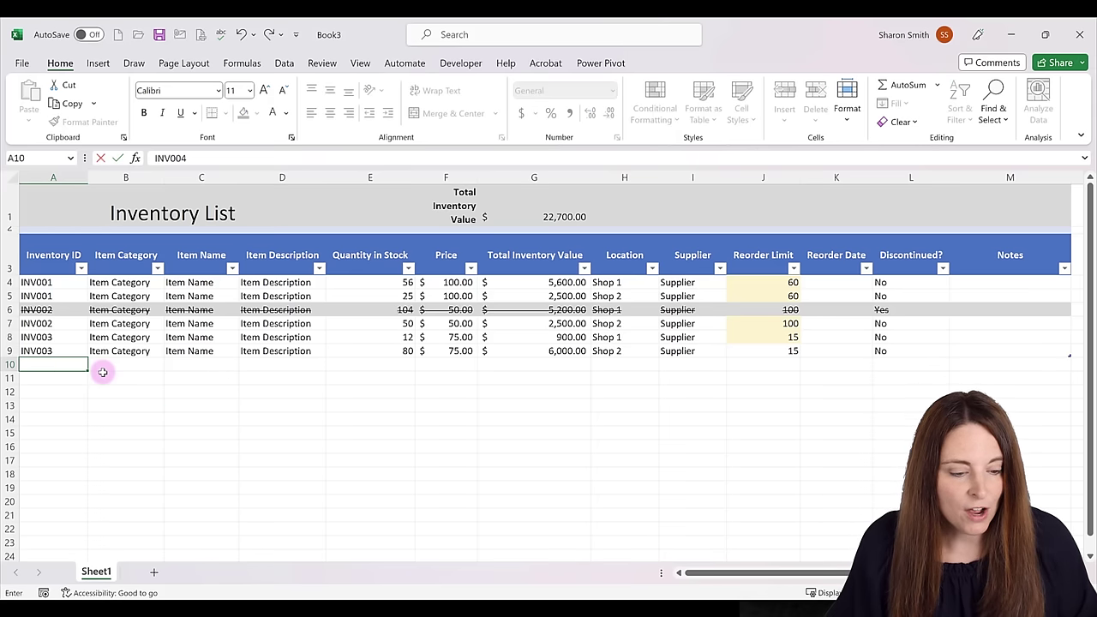
pyautogui.press('Tab')
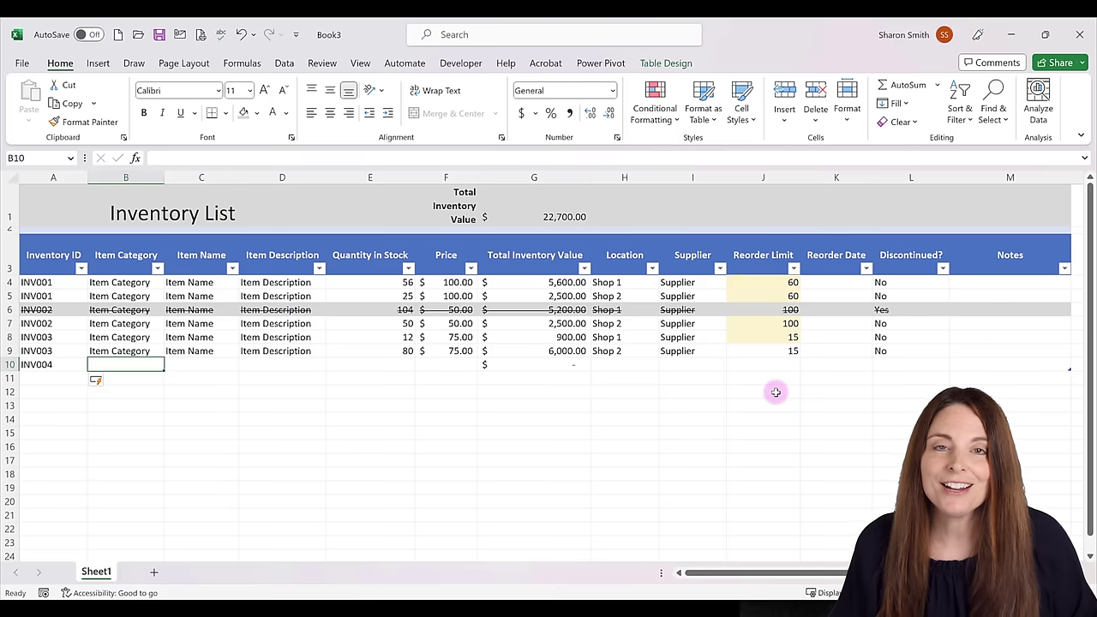
pyautogui.click(47, 379)
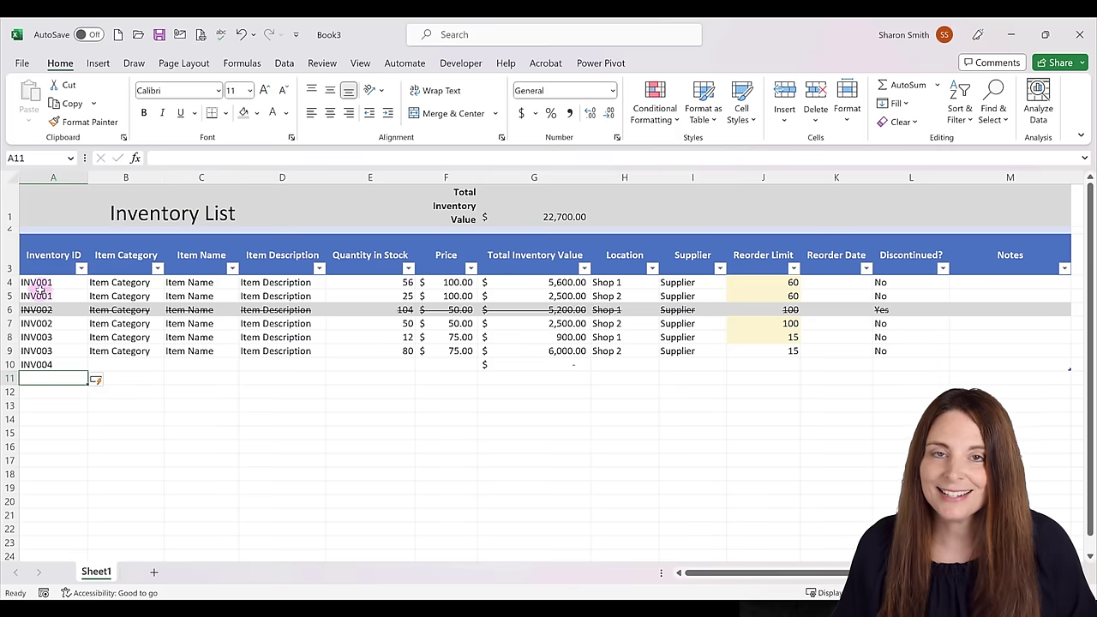
# Step: Create a PivotTable from Table1 on a new worksheet
pyautogui.click(50, 255)
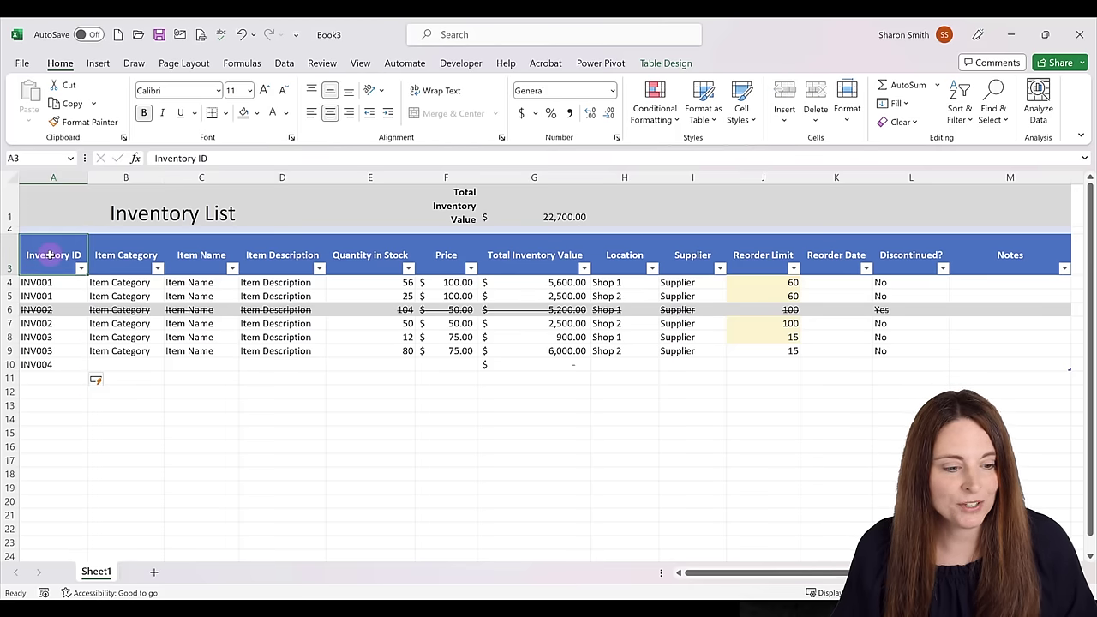
pyautogui.click(99, 64)
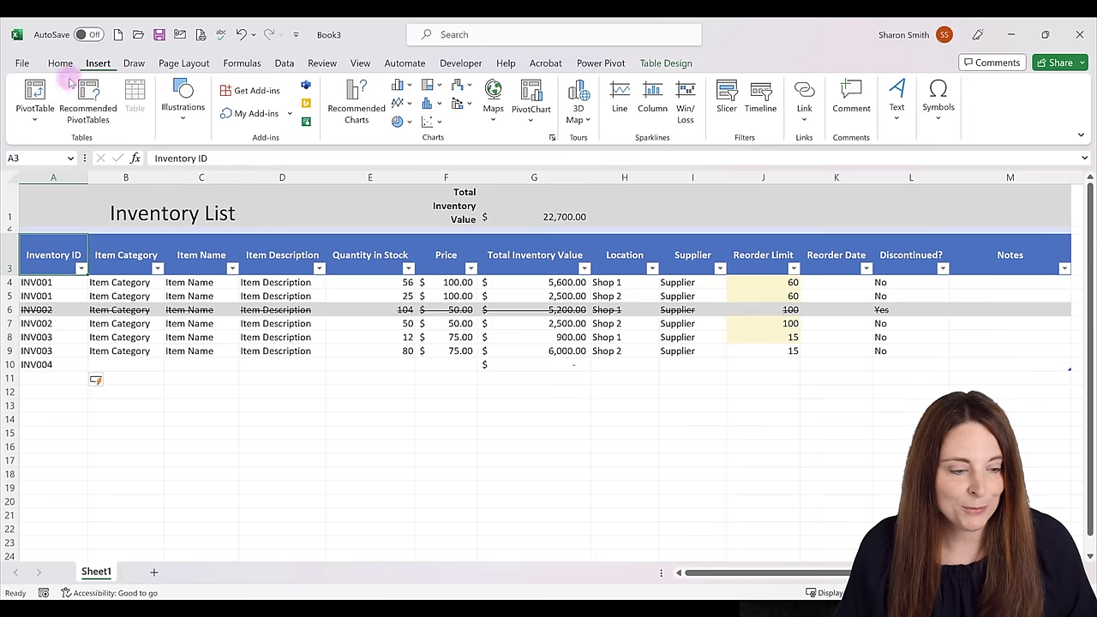
pyautogui.click(34, 89)
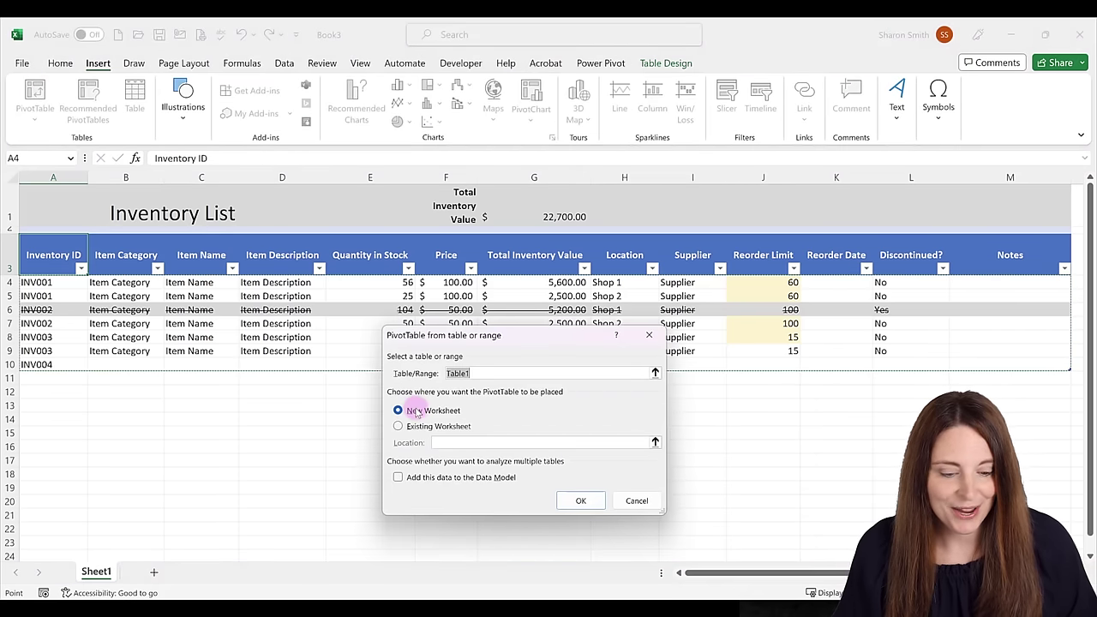
pyautogui.click(583, 503)
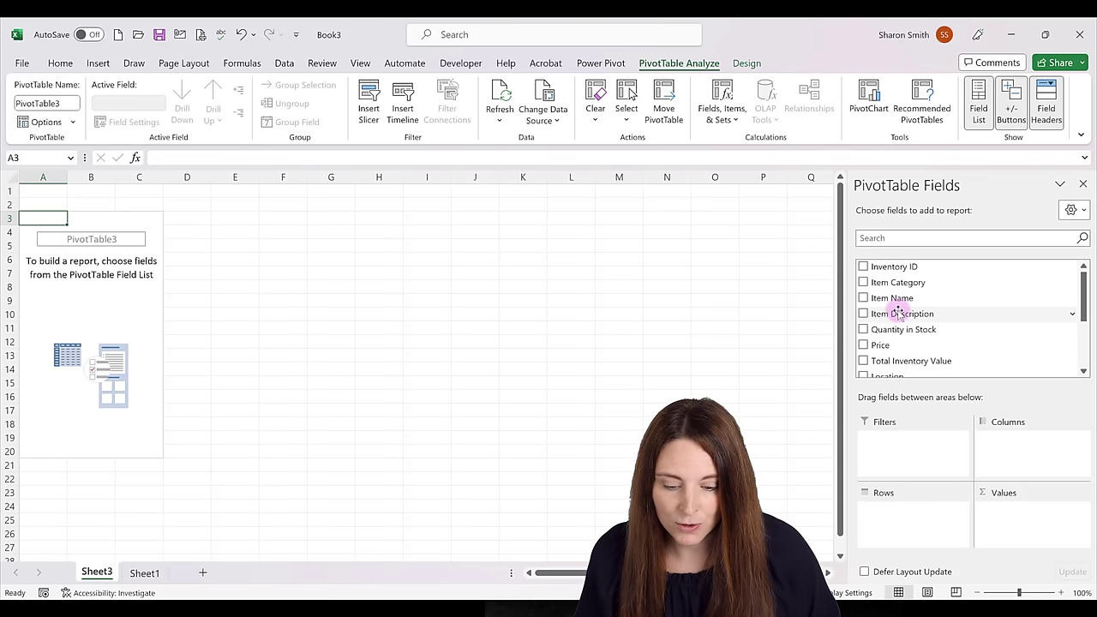
# Step: Set up the PivotTable with Inventory ID as rows, Quantity in Stock as summed values and Location as a filter
pyautogui.click(863, 268)
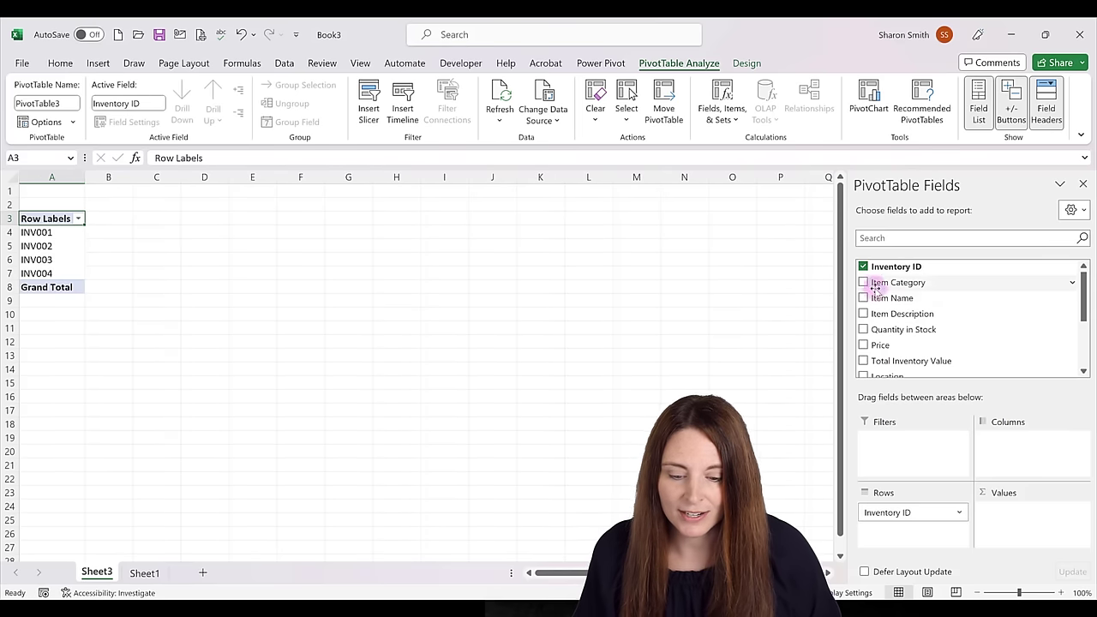
pyautogui.click(863, 330)
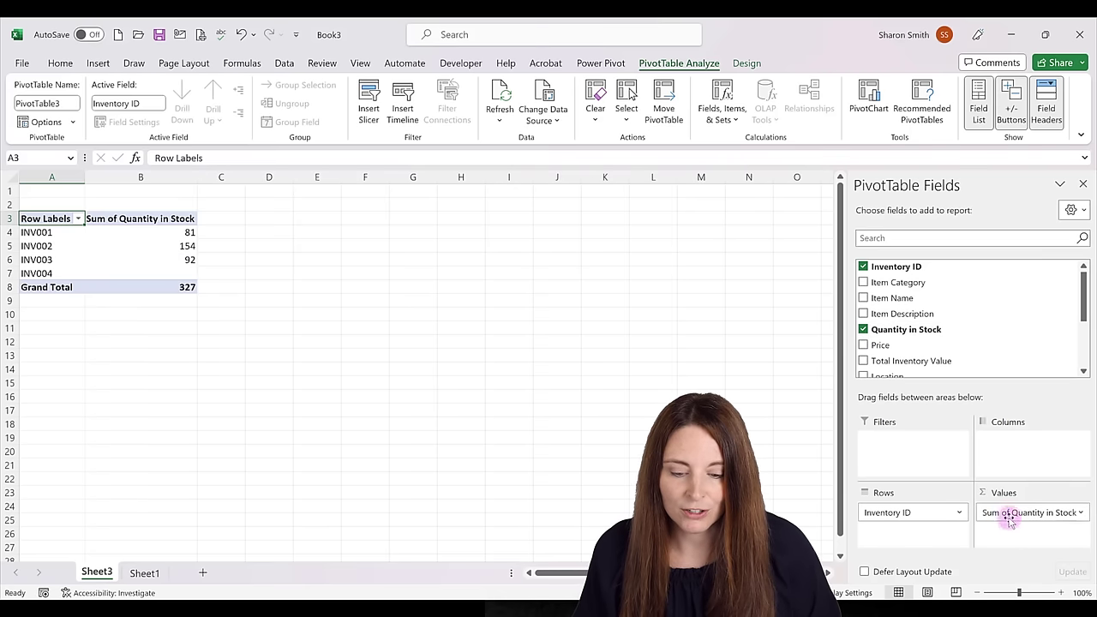
pyautogui.scroll(-1, 903, 332)
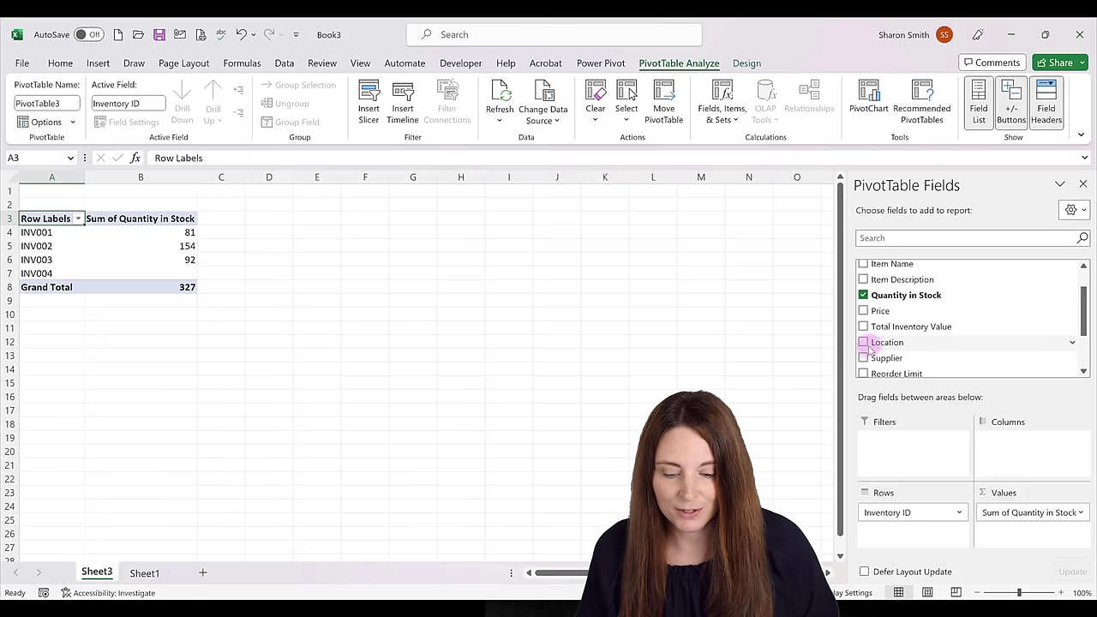
pyautogui.click(863, 342)
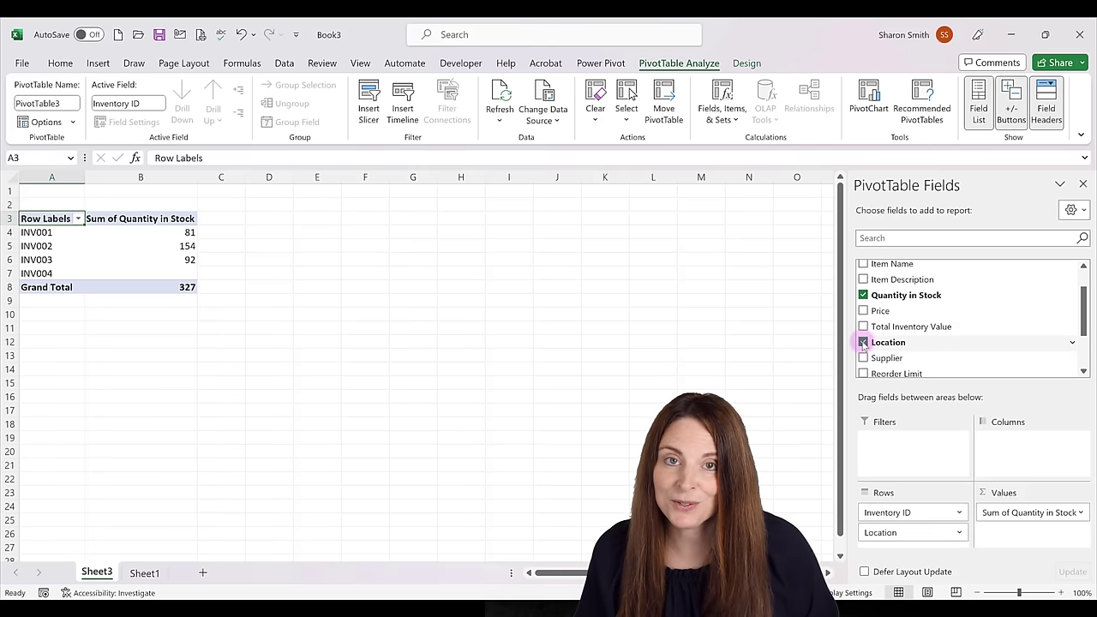
pyautogui.moveTo(898, 536); pyautogui.dragTo(900, 459)
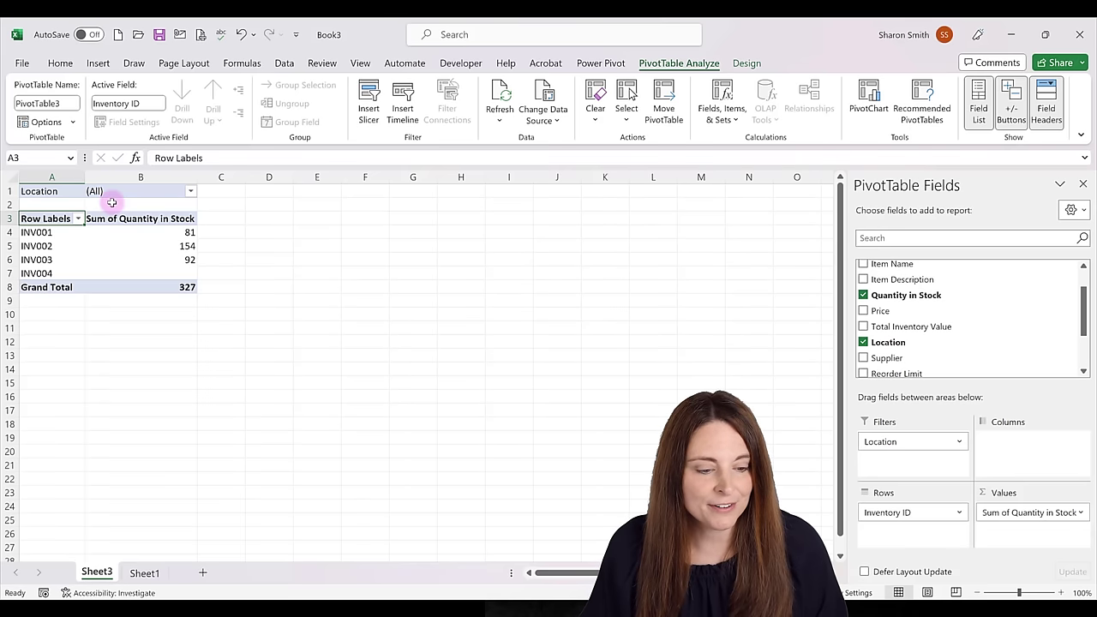
# Step: Filter the PivotTable by Location to show only Shop 1
pyautogui.click(191, 188)
pyautogui.click(64, 240)
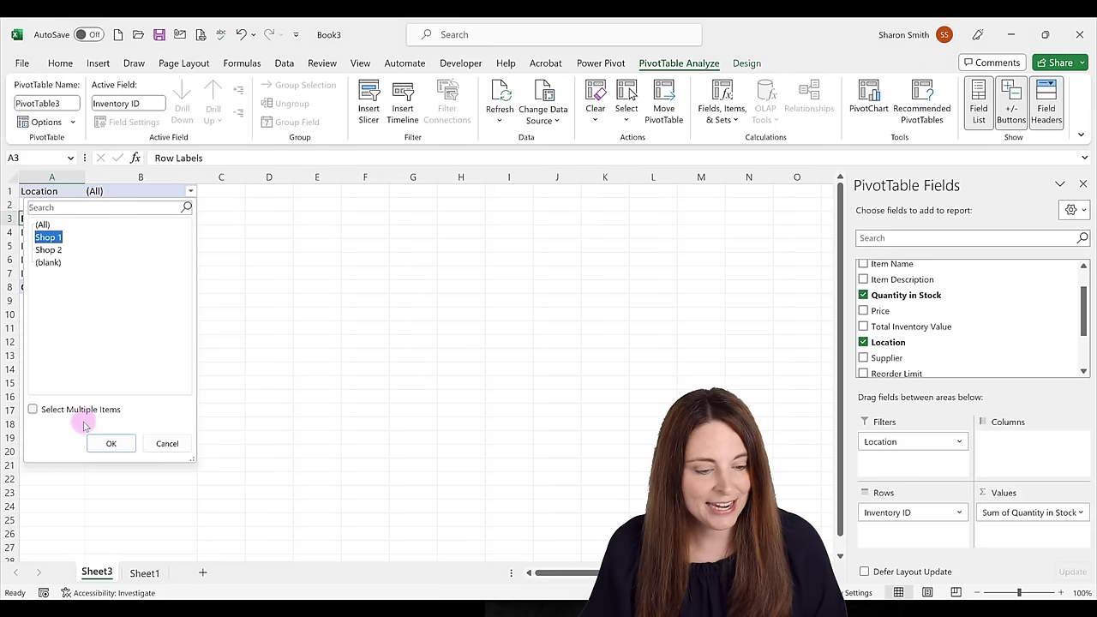
pyautogui.click(101, 446)
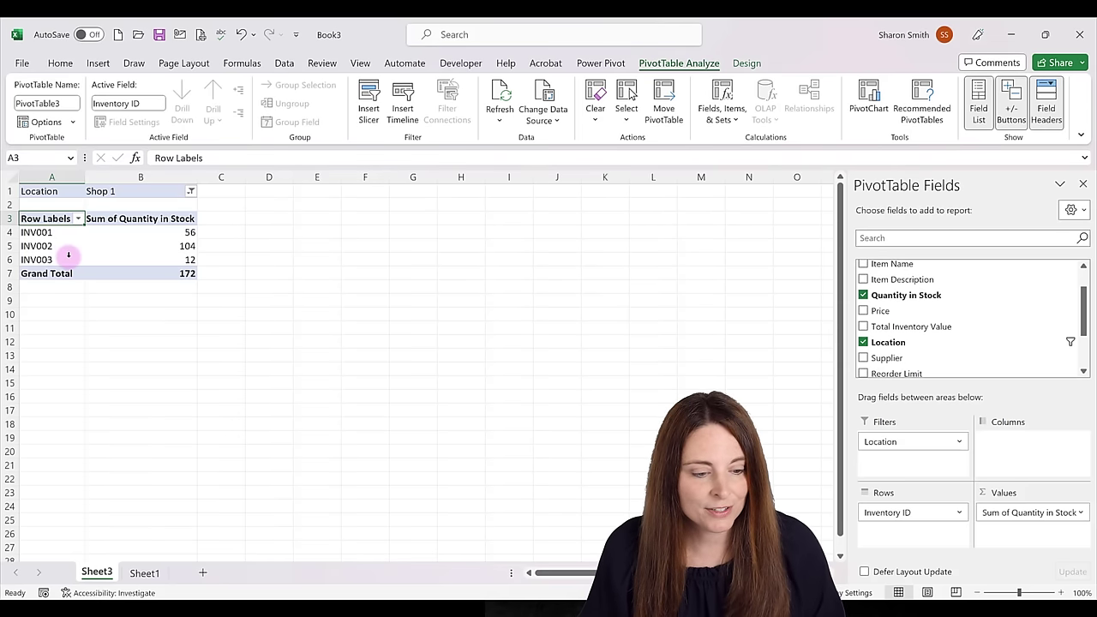
# Step: Switch the PivotTable's Location filter to Shop 2 and select the INV001 row label
pyautogui.click(190, 191)
pyautogui.click(49, 249)
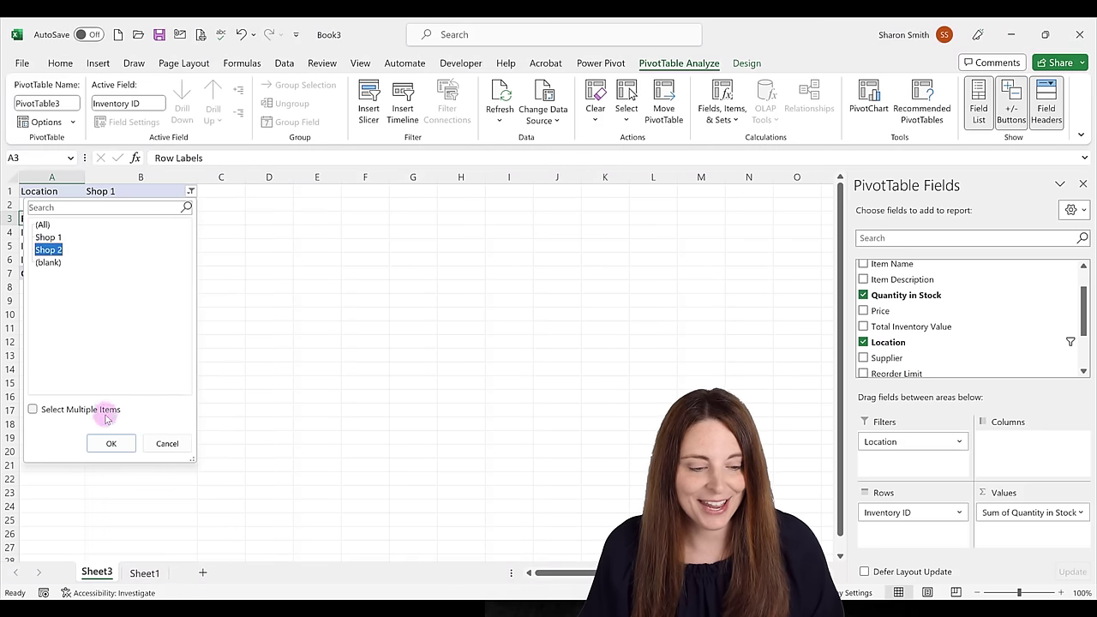
pyautogui.click(110, 444)
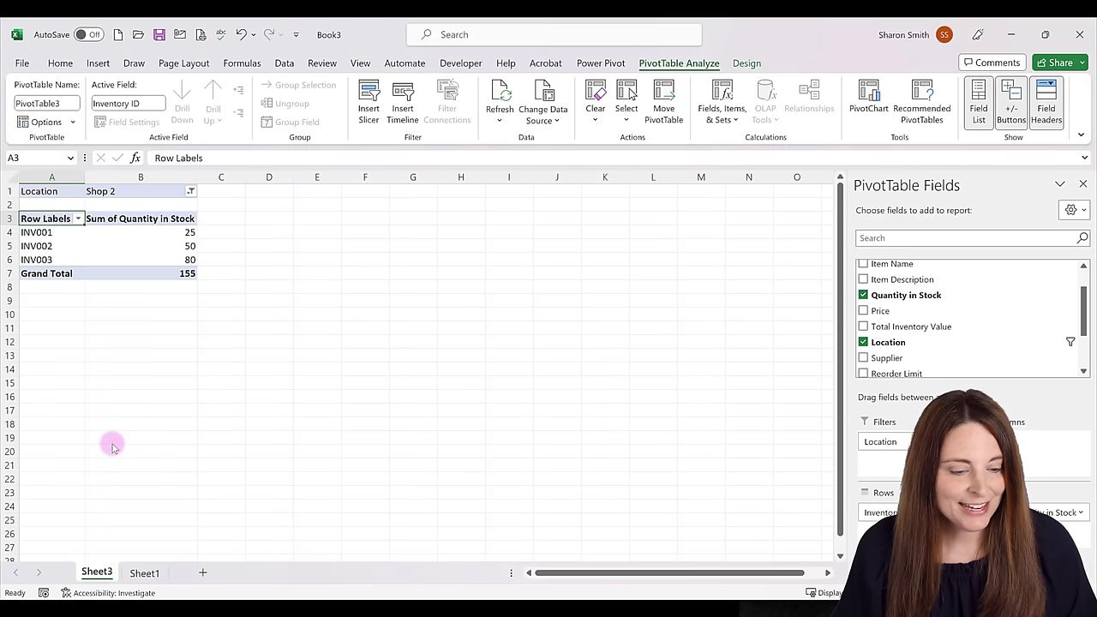
pyautogui.click(49, 232)
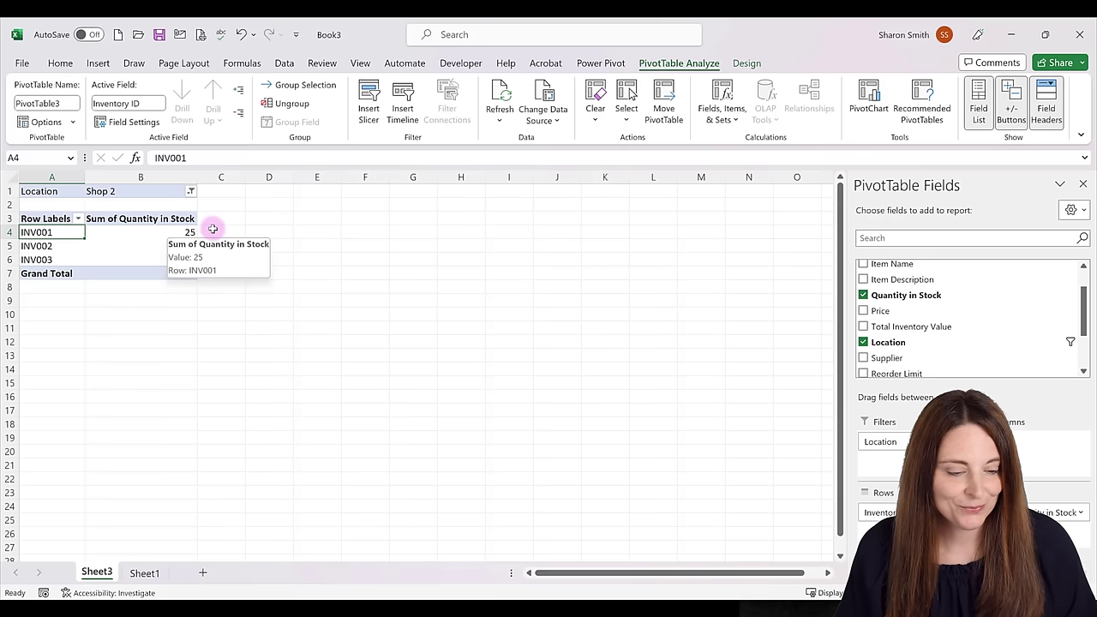
# Step: Create another PivotTable from Table1 on Sheet1, placing it on a new worksheet
pyautogui.click(145, 574)
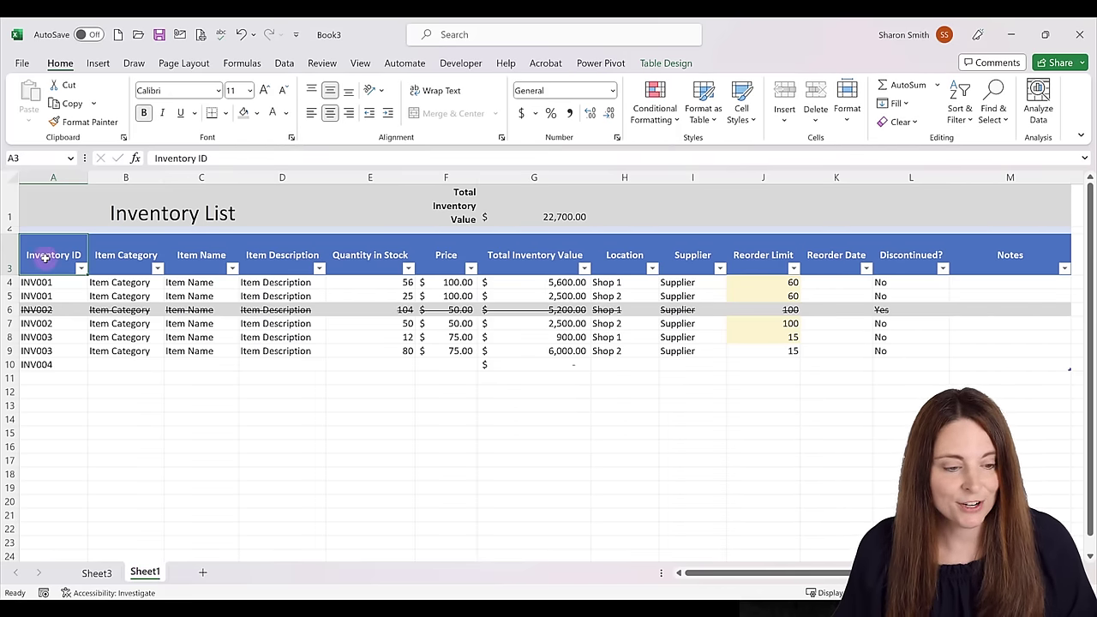
pyautogui.click(100, 65)
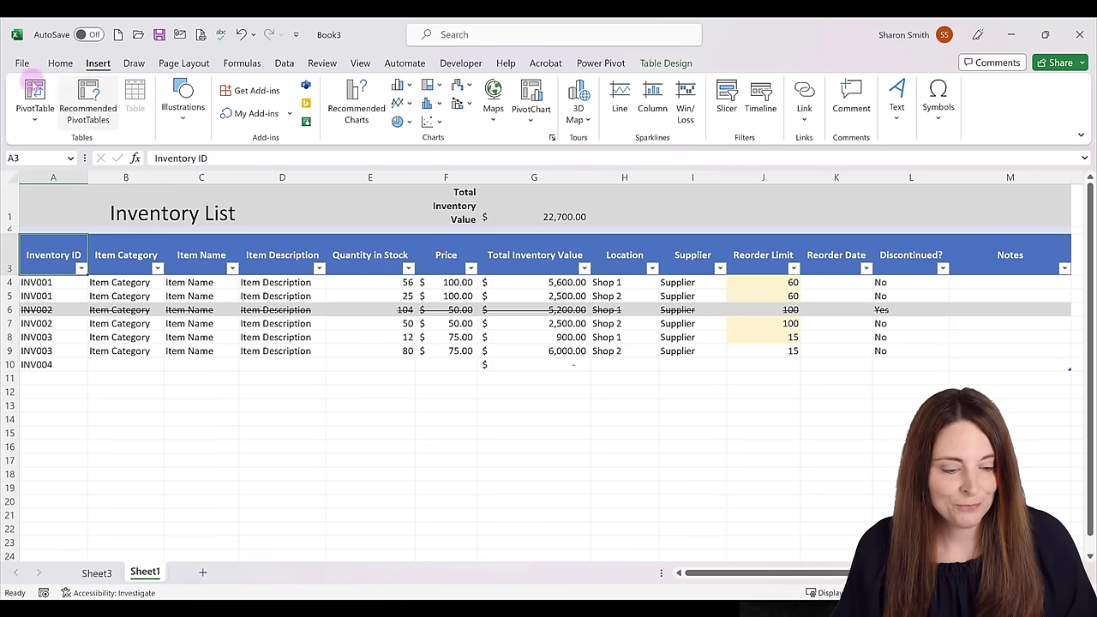
pyautogui.click(35, 91)
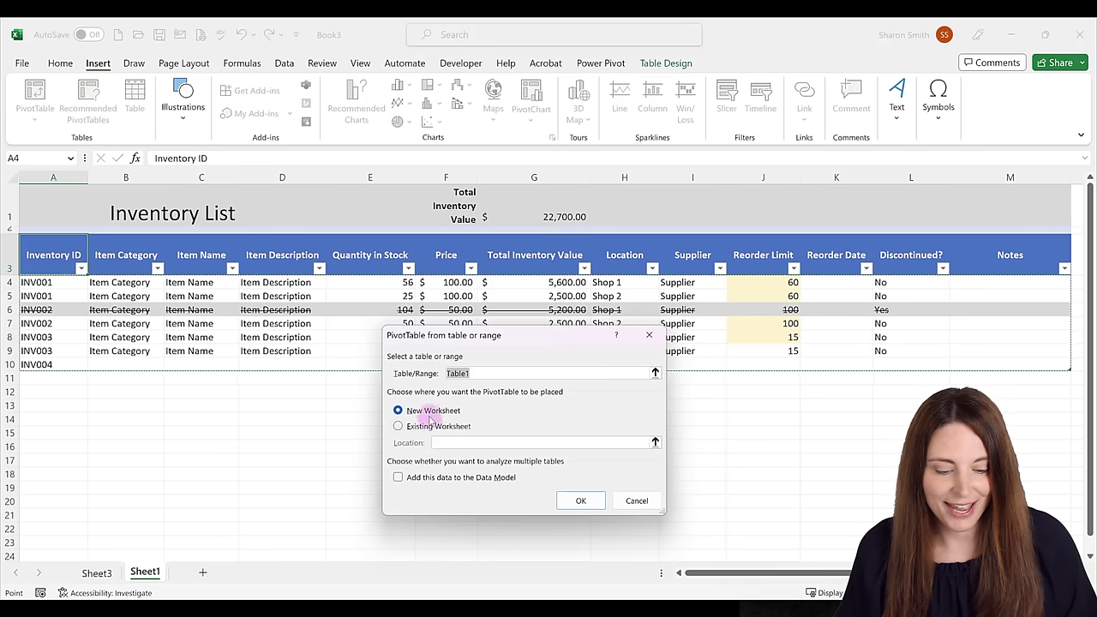
pyautogui.click(570, 501)
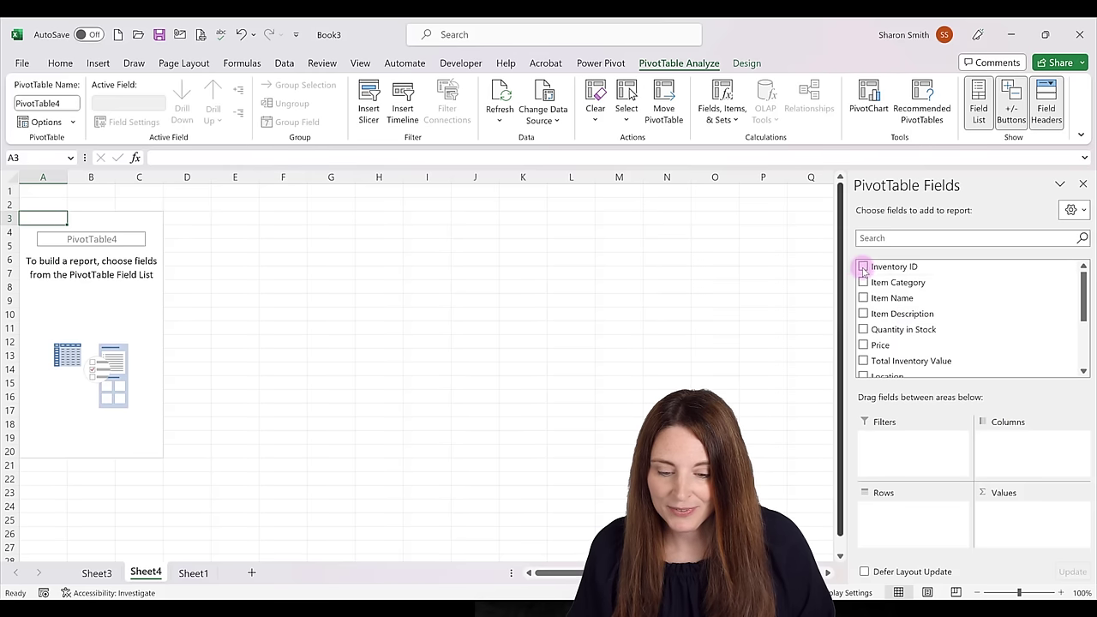
# Step: Set up the new PivotTable with Location as rows, Quantity in Stock as summed values and Inventory ID as a filter
pyautogui.click(863, 267)
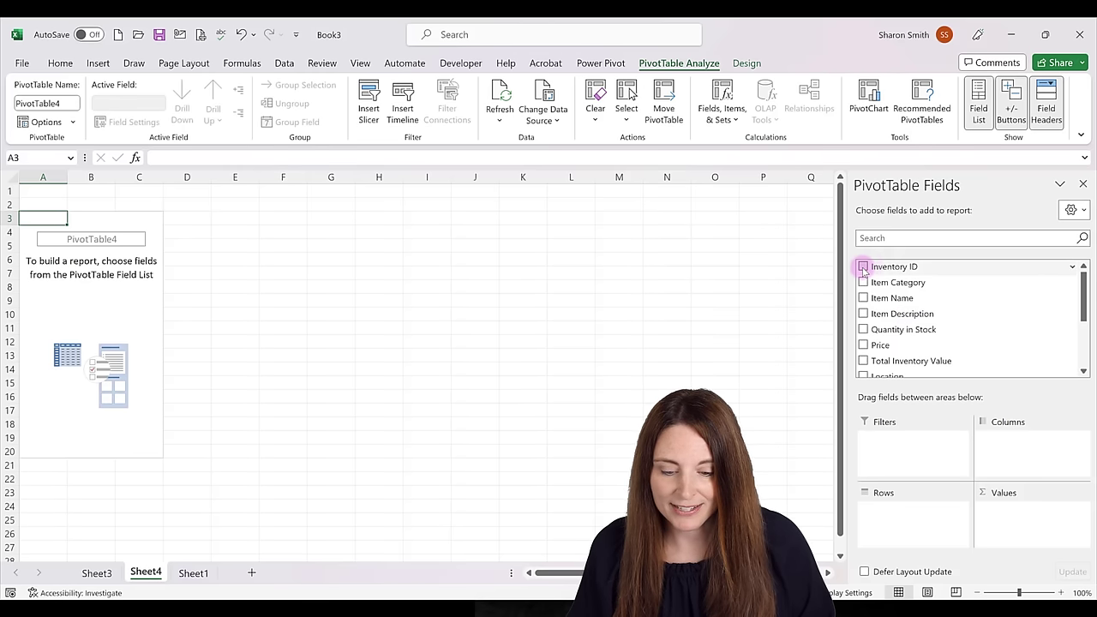
pyautogui.click(863, 330)
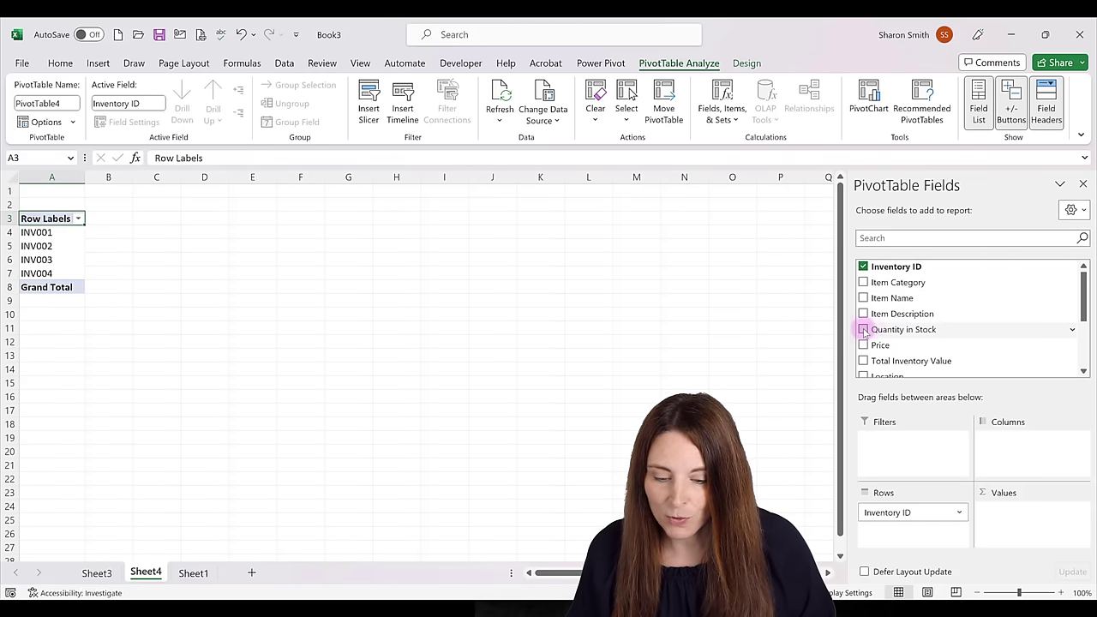
pyautogui.scroll(-1, 863, 334)
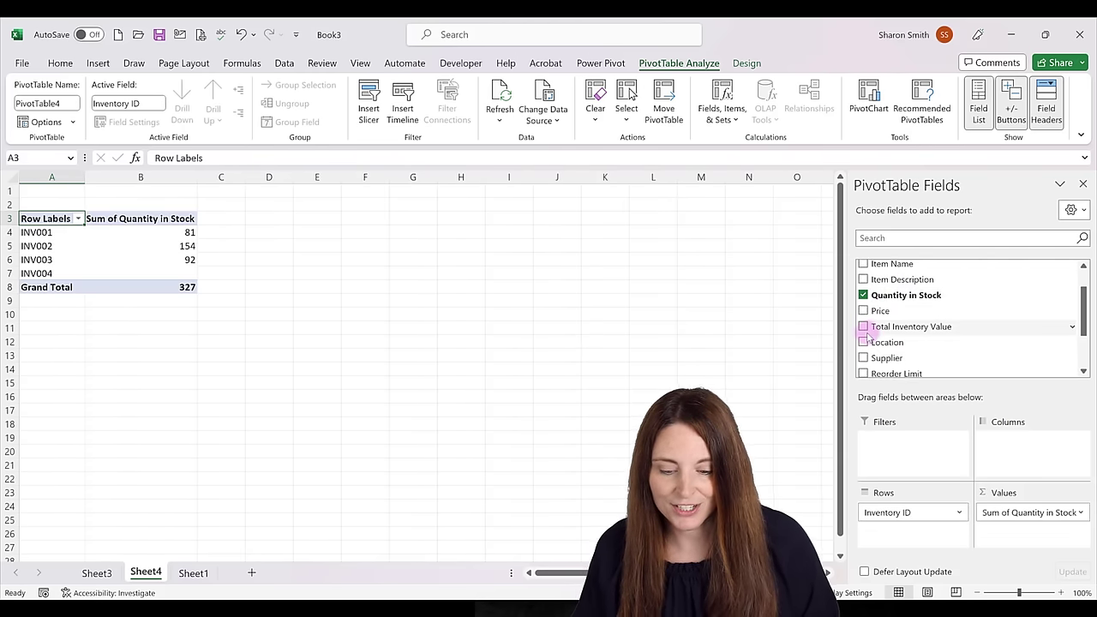
pyautogui.click(863, 342)
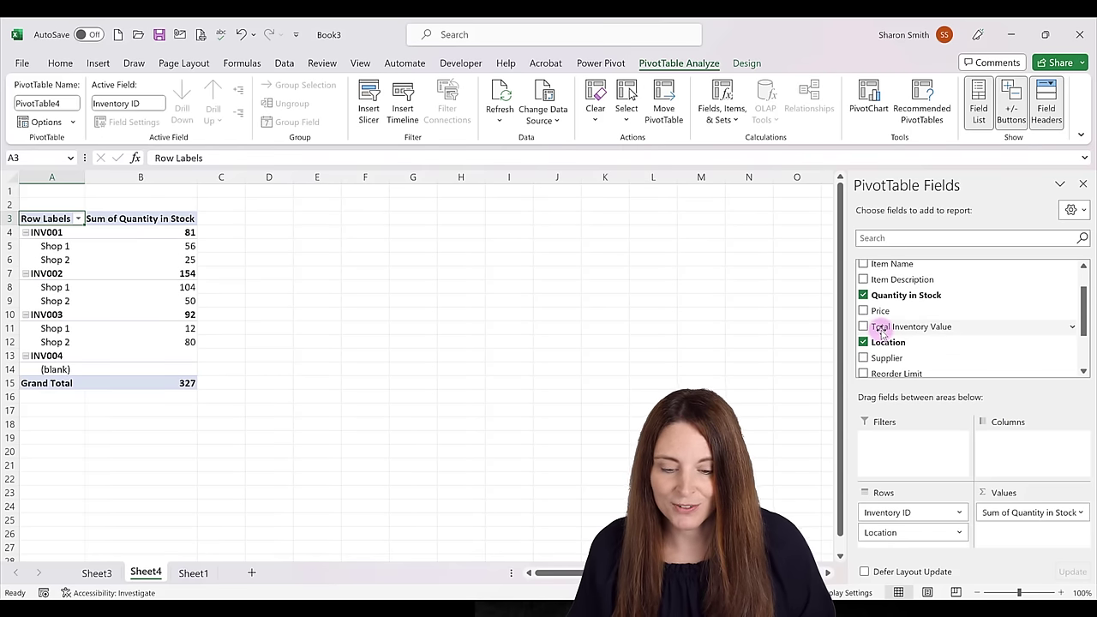
pyautogui.scroll(1, 881, 333)
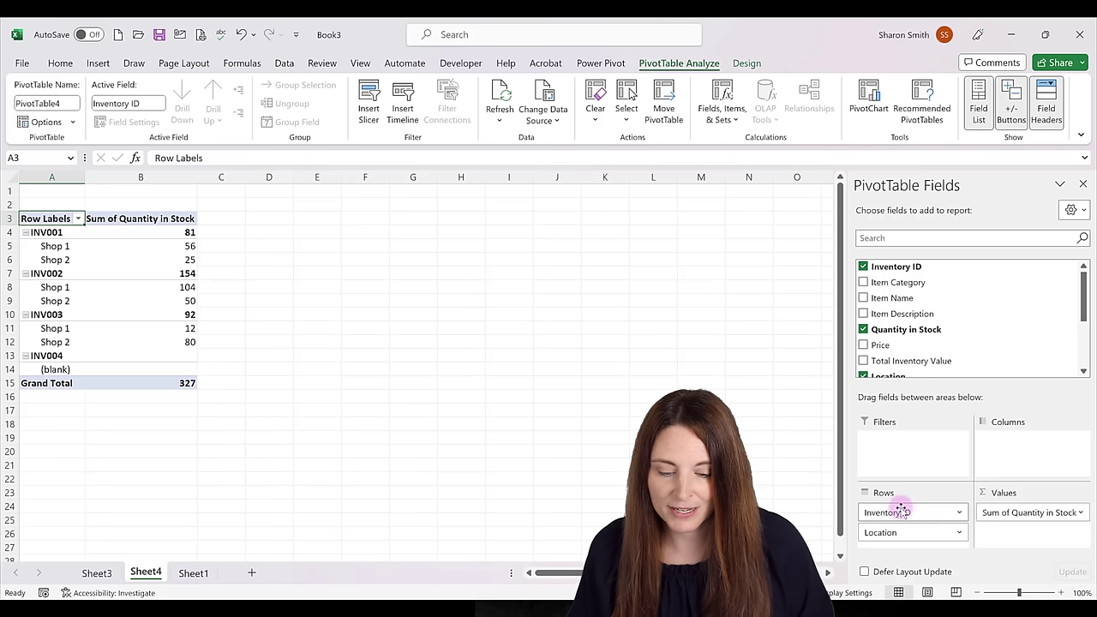
pyautogui.moveTo(899, 511); pyautogui.dragTo(896, 440)
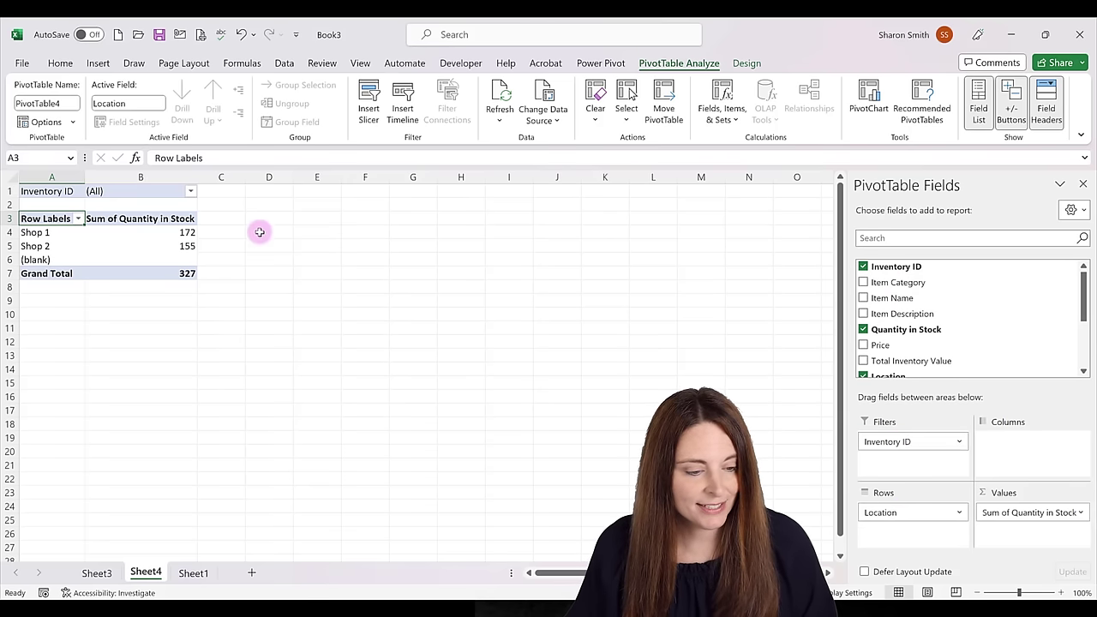
# Step: Filter the PivotTable by Inventory ID to show only INV001
pyautogui.click(189, 191)
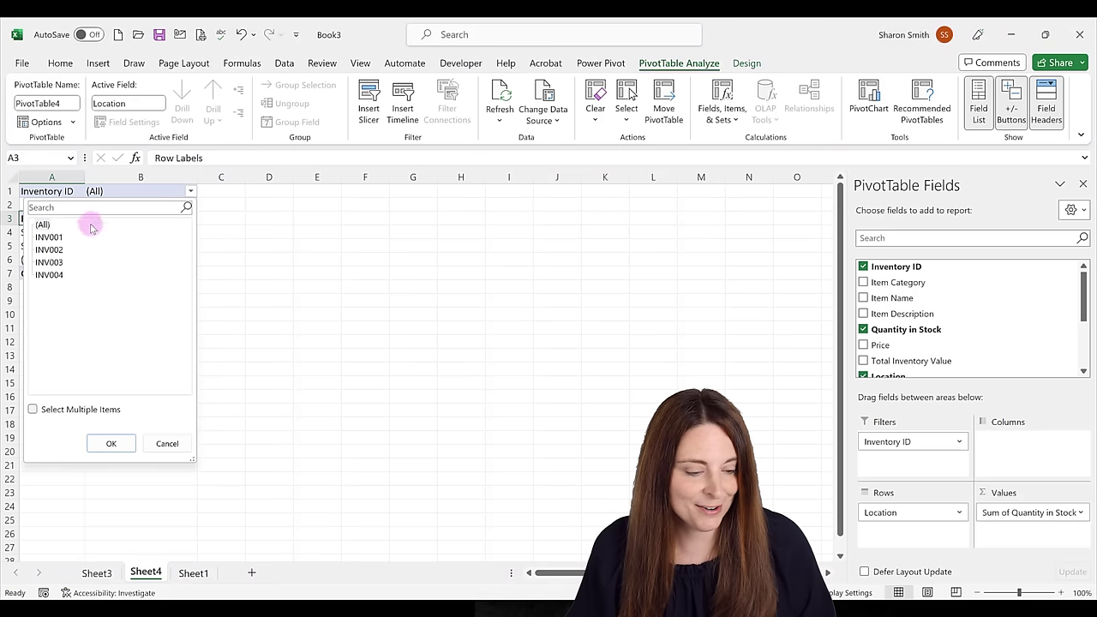
pyautogui.click(73, 238)
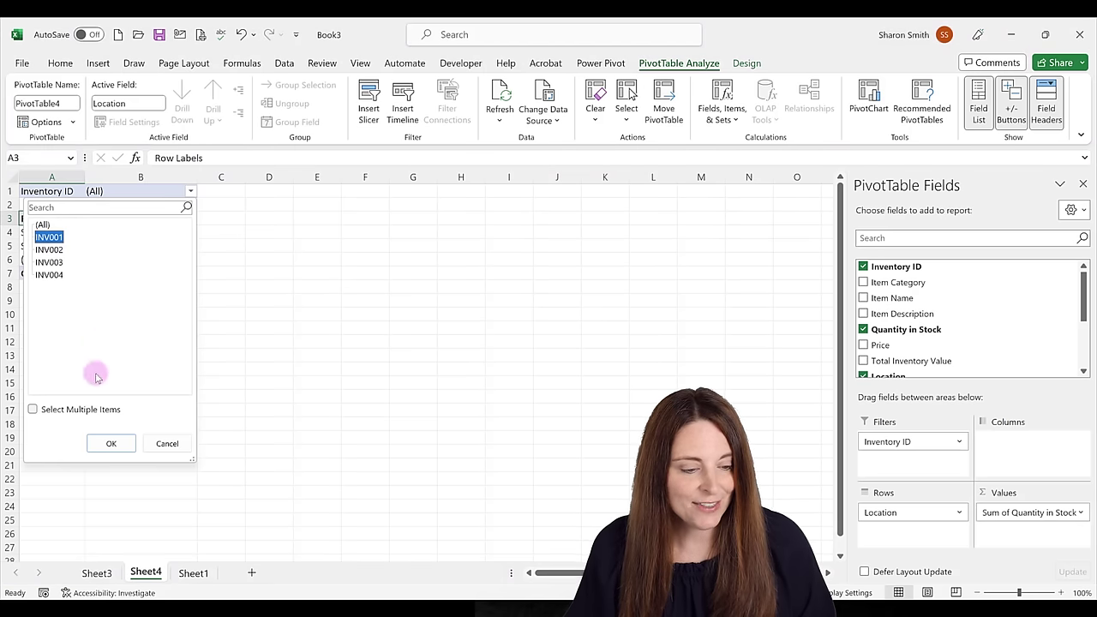
pyautogui.click(111, 443)
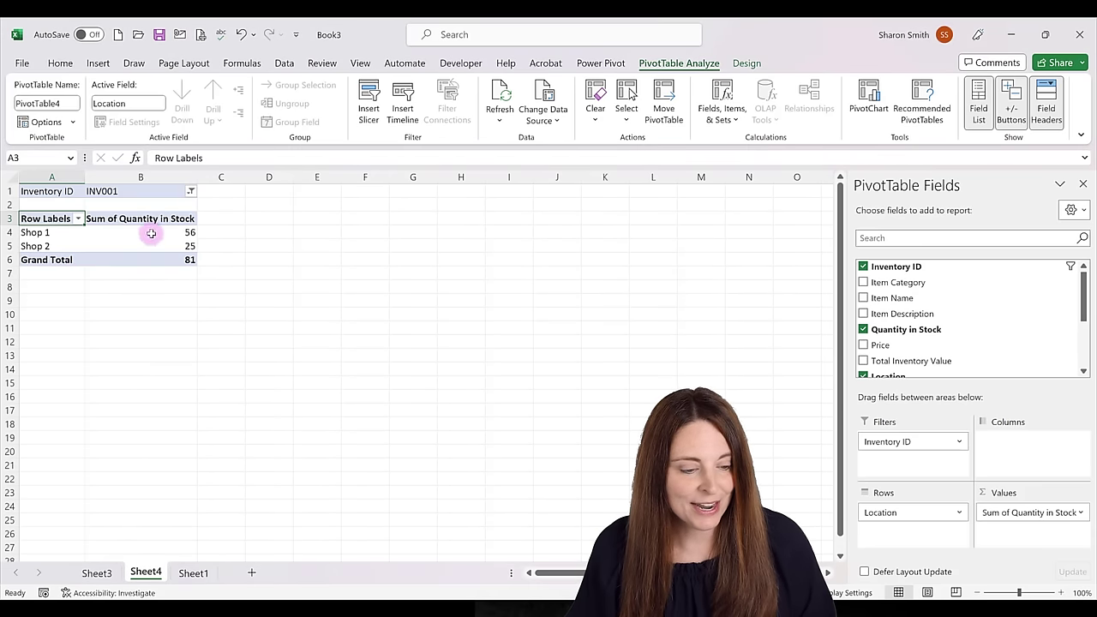
# Step: Switch the PivotTable's Inventory ID filter to INV002 and select the Shop 2 quantity cell
pyautogui.click(191, 192)
pyautogui.click(52, 249)
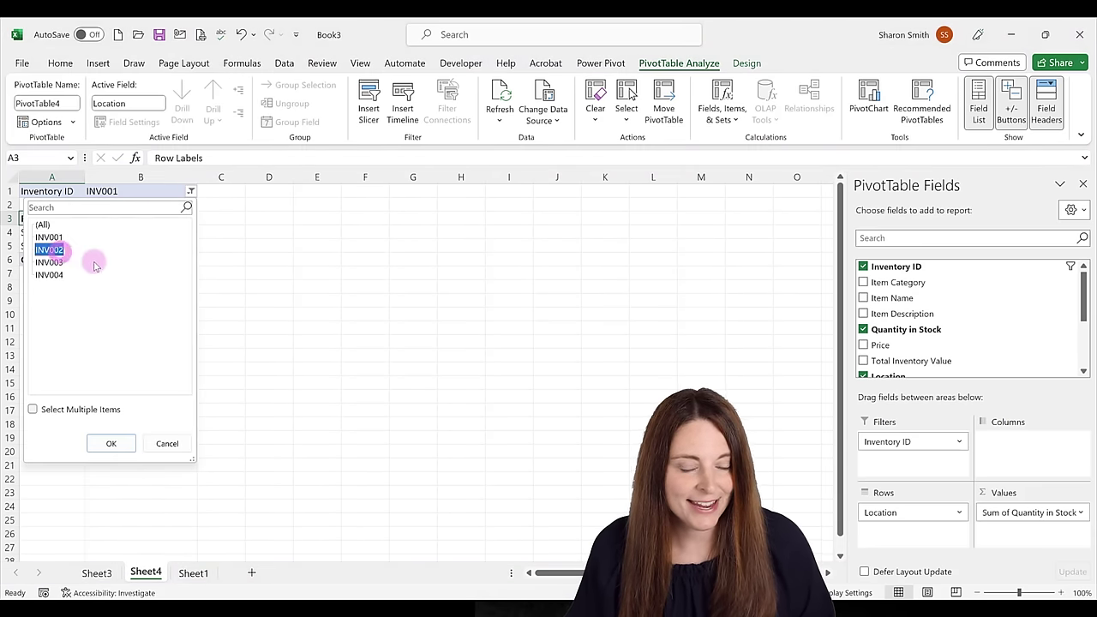
pyautogui.click(110, 444)
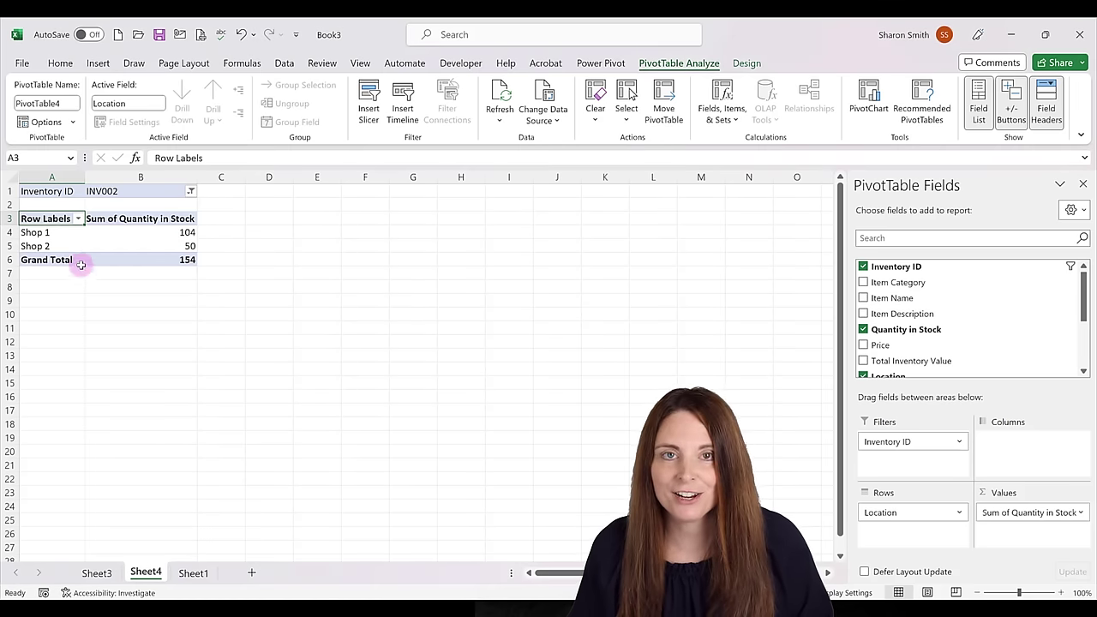
pyautogui.click(118, 243)
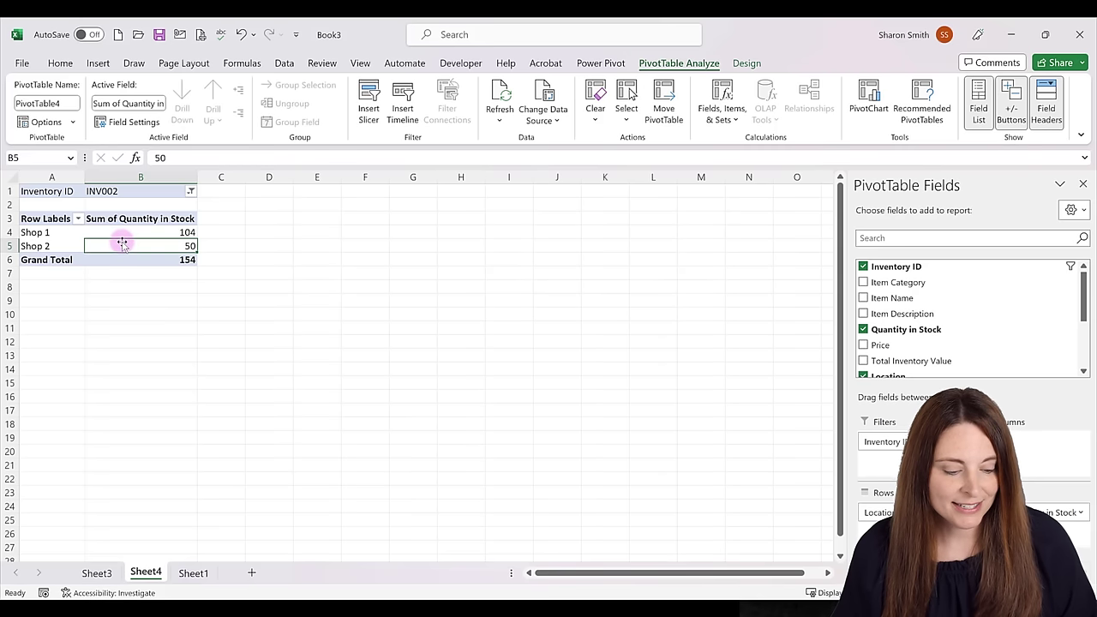
# Step: Set the page orientation of the inventory list on Sheet1 to Landscape
pyautogui.click(193, 573)
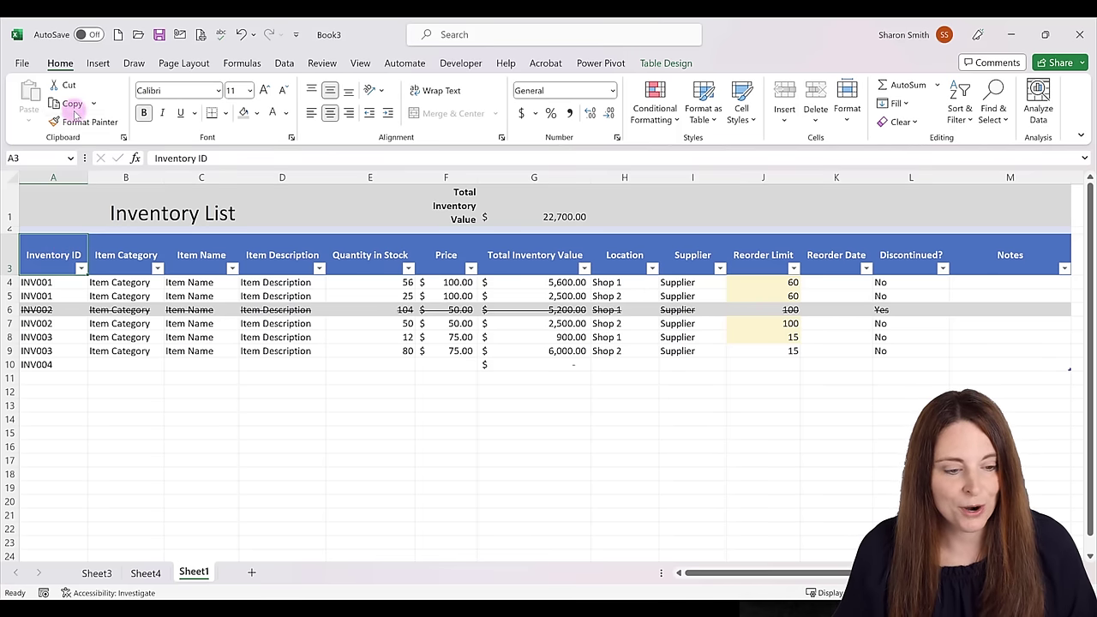
pyautogui.click(192, 67)
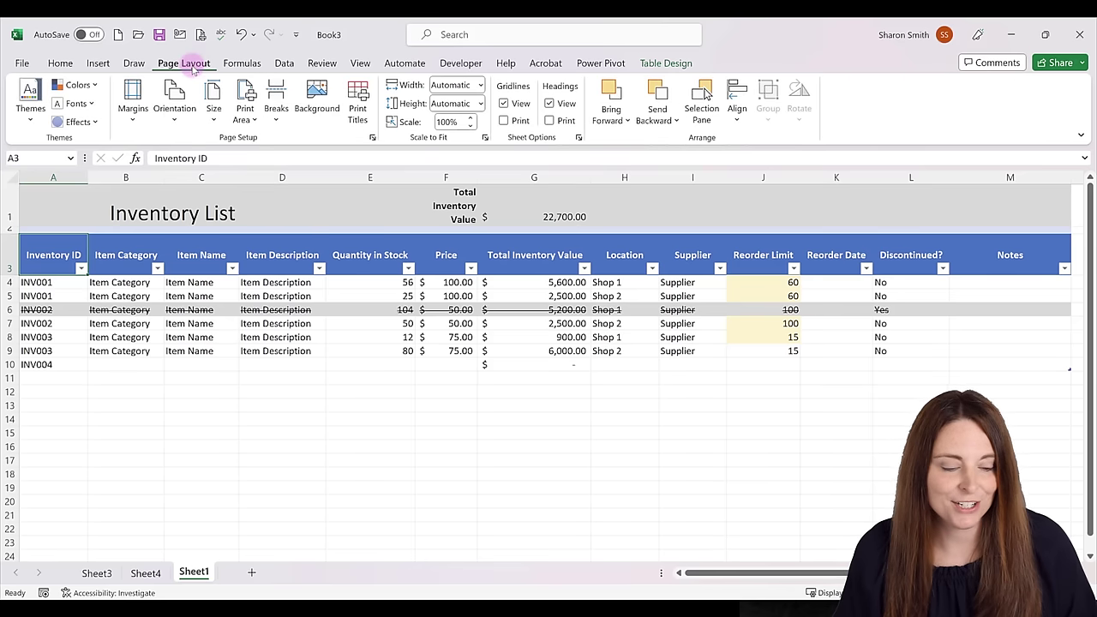
pyautogui.click(178, 121)
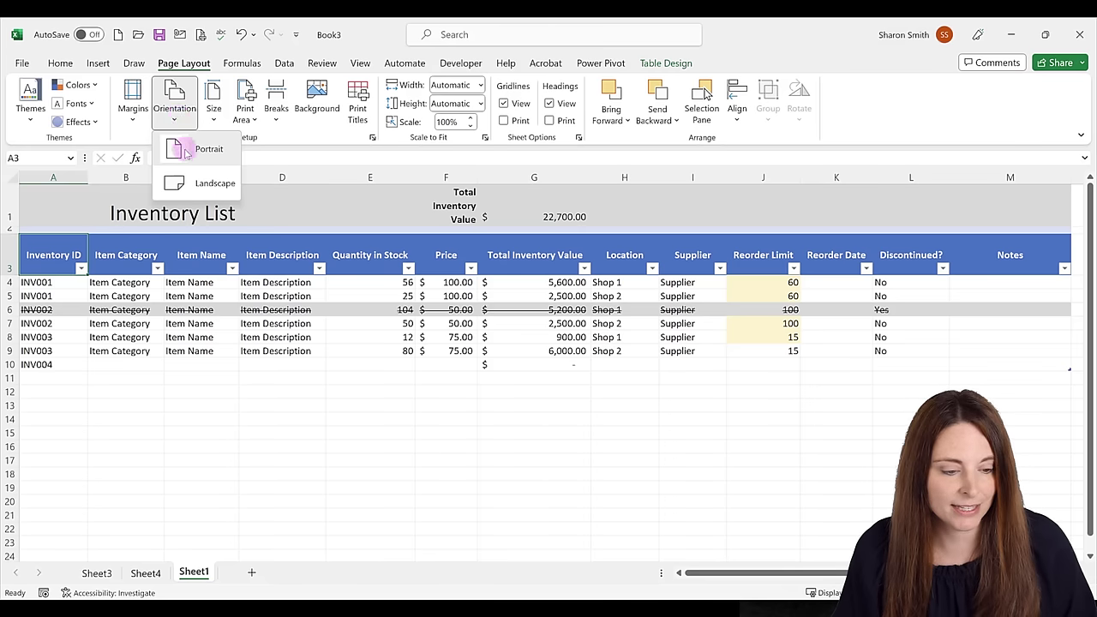
pyautogui.click(212, 185)
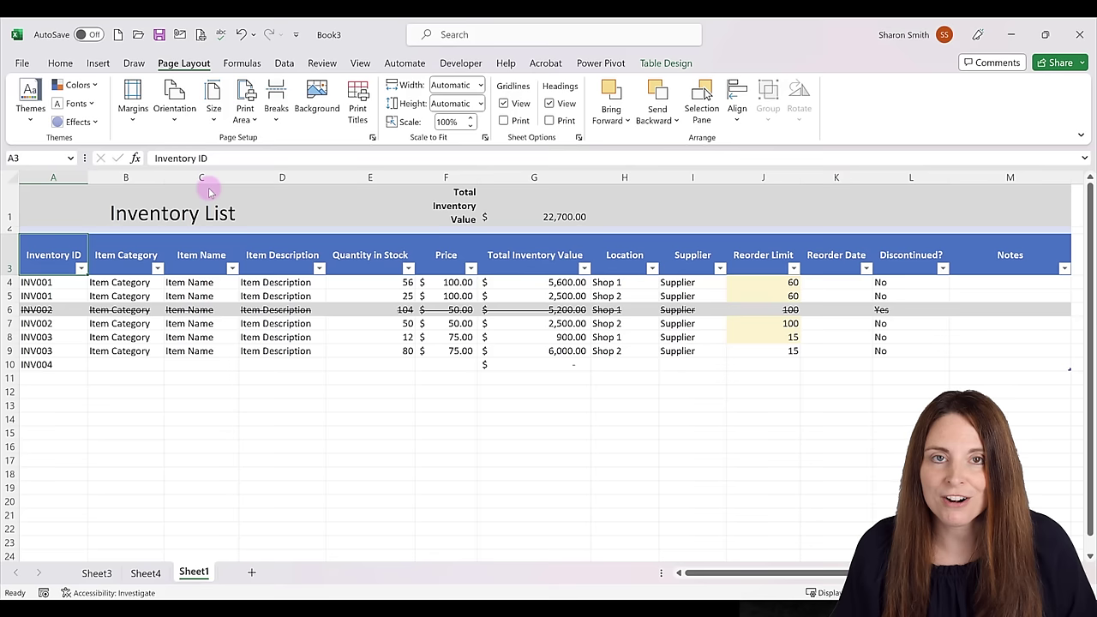
# Step: Set the page scaling of Sheet1 to fit 1 page wide by 3 pages tall
pyautogui.click(133, 118)
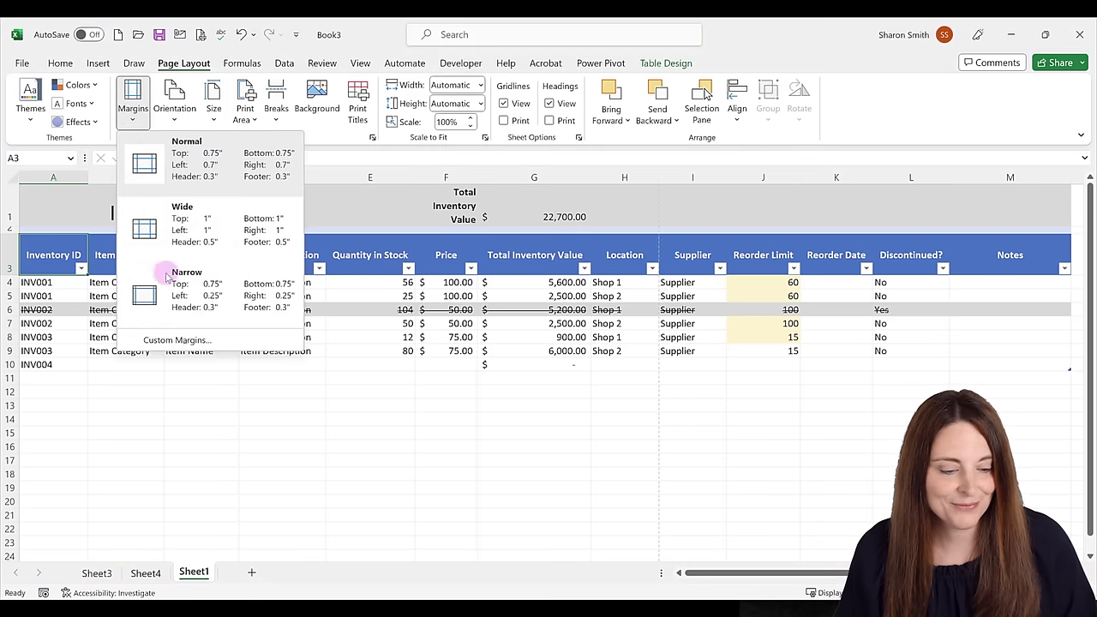
pyautogui.click(181, 340)
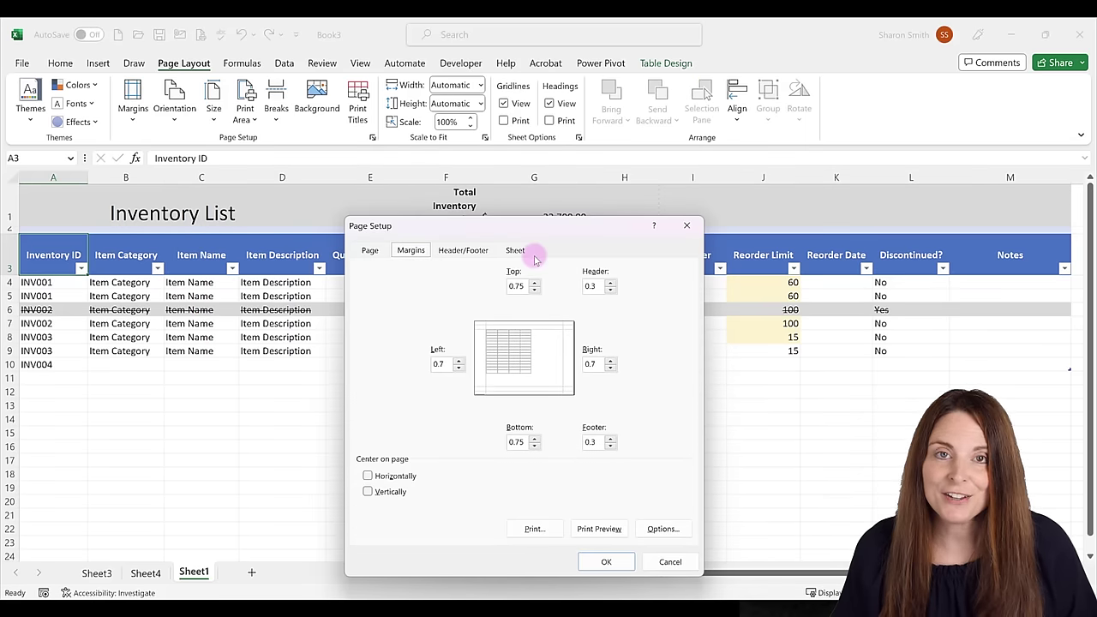
pyautogui.click(369, 250)
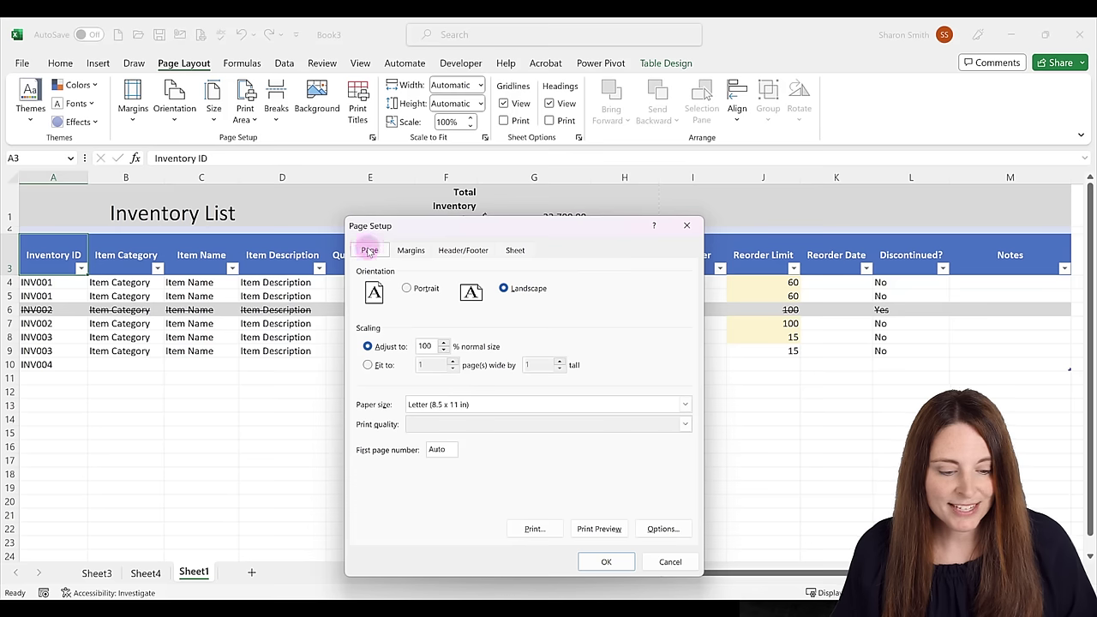
pyautogui.click(367, 366)
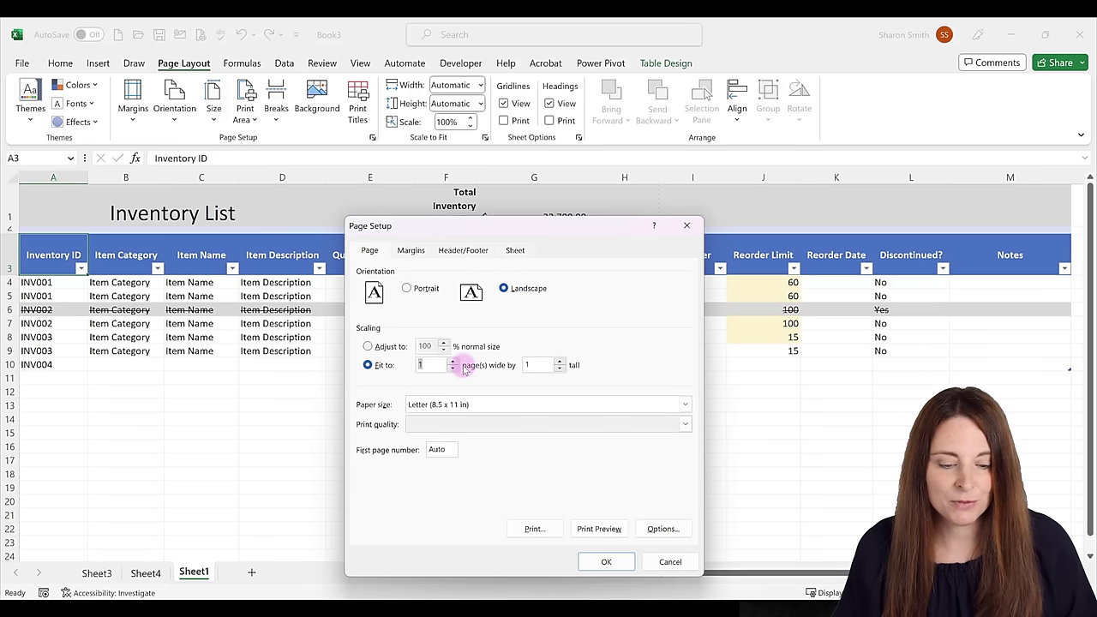
pyautogui.click(560, 361)
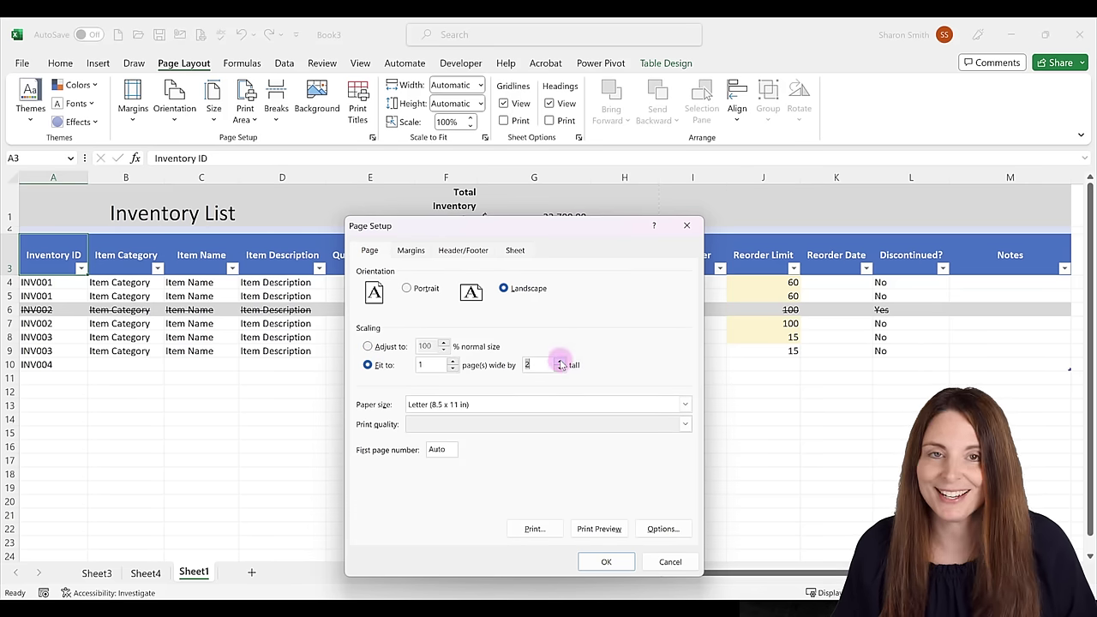
pyautogui.click(560, 361)
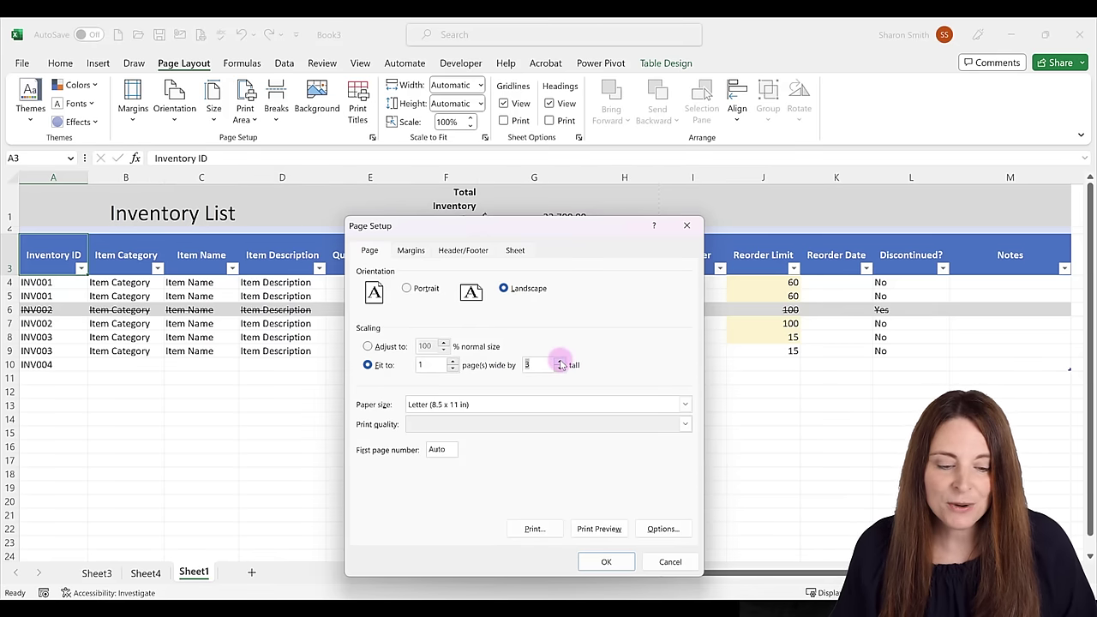
# Step: Set rows $1:$3 to repeat at the top of each printed page
pyautogui.click(515, 251)
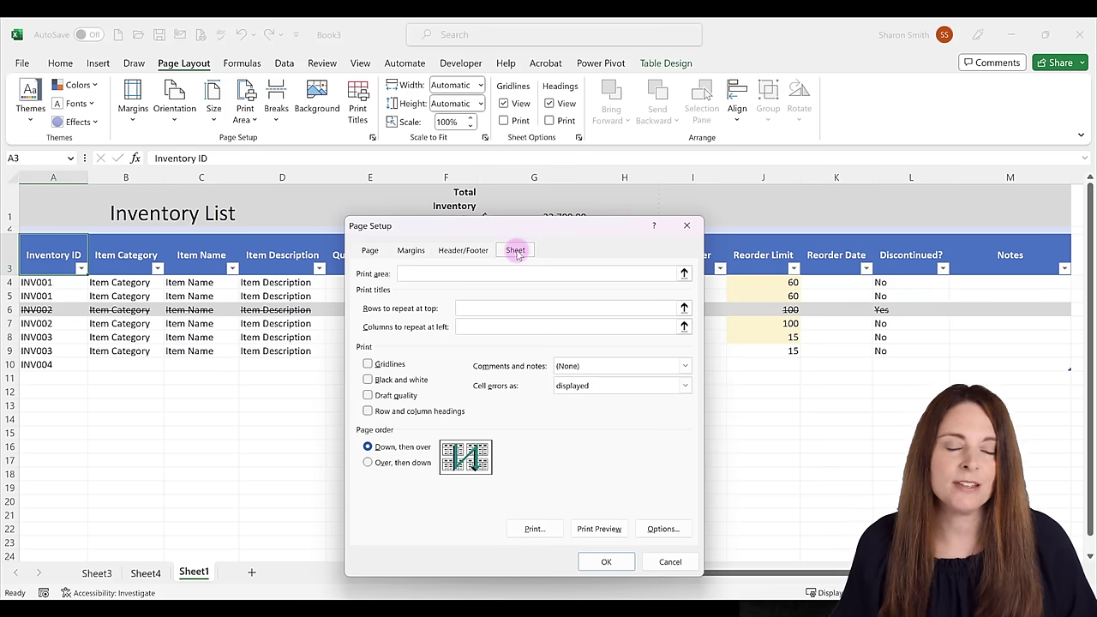
pyautogui.click(470, 308)
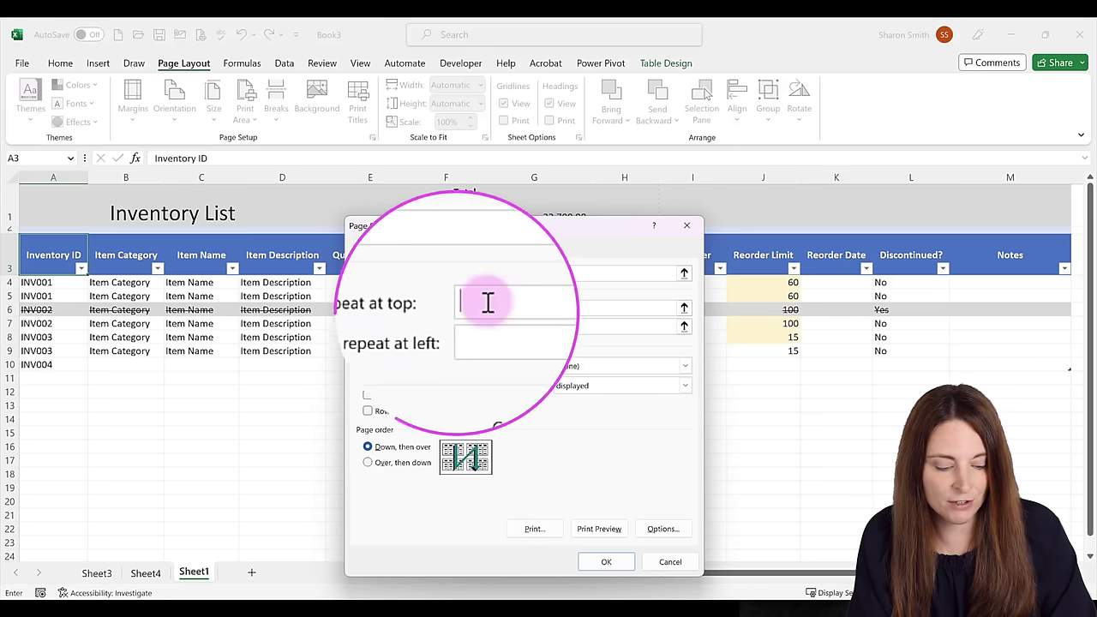
pyautogui.write('$1:')
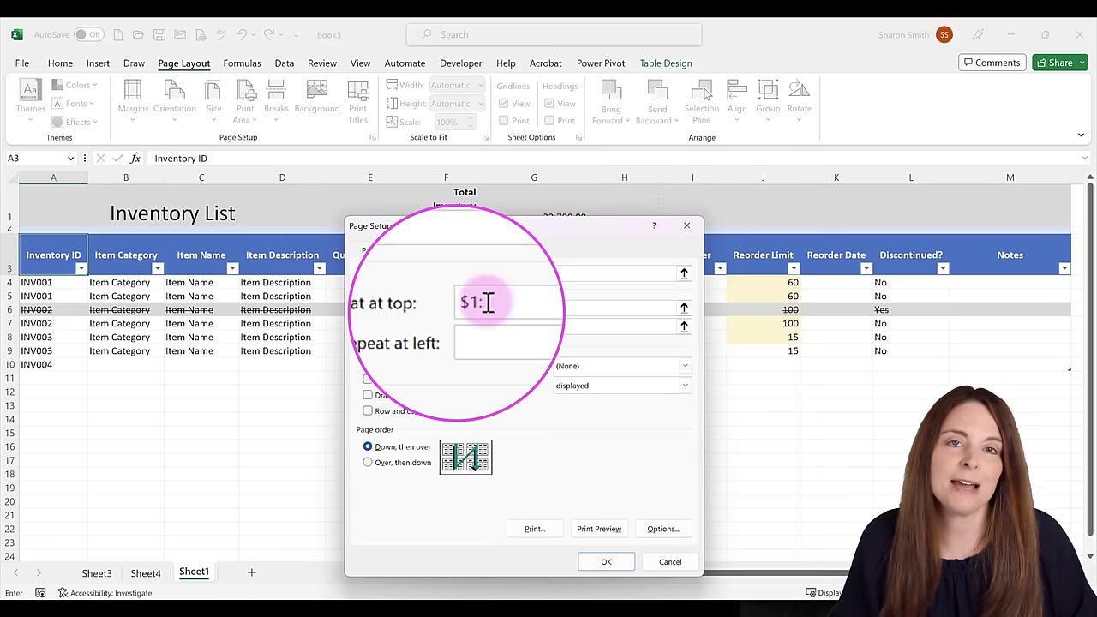
pyautogui.write('$3')
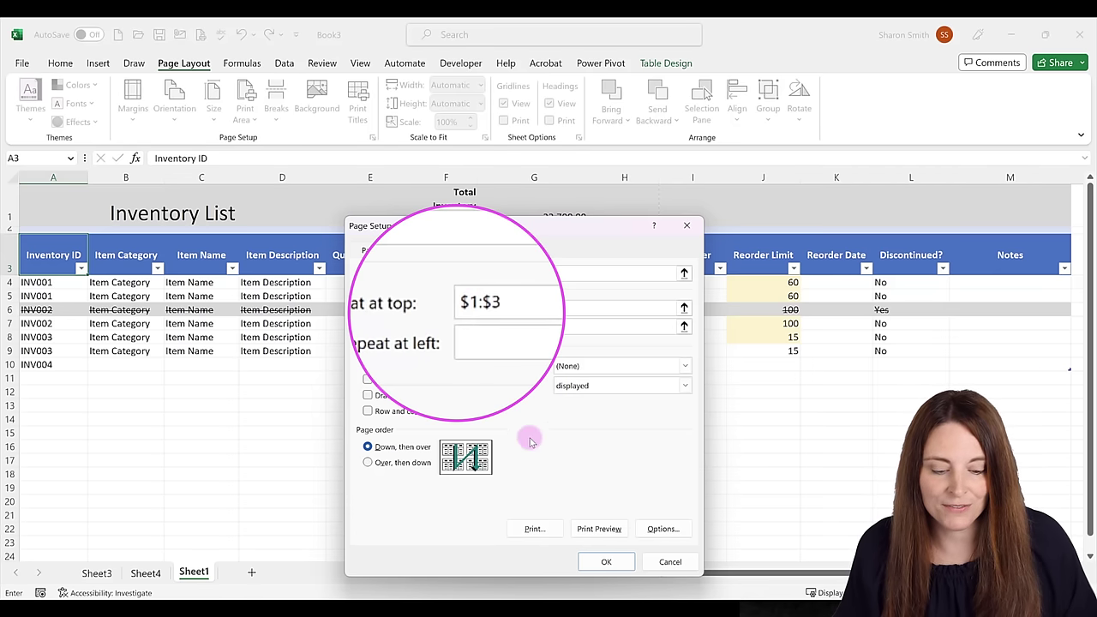
# Step: Preview how the inventory list will print and return to the worksheet
pyautogui.click(599, 529)
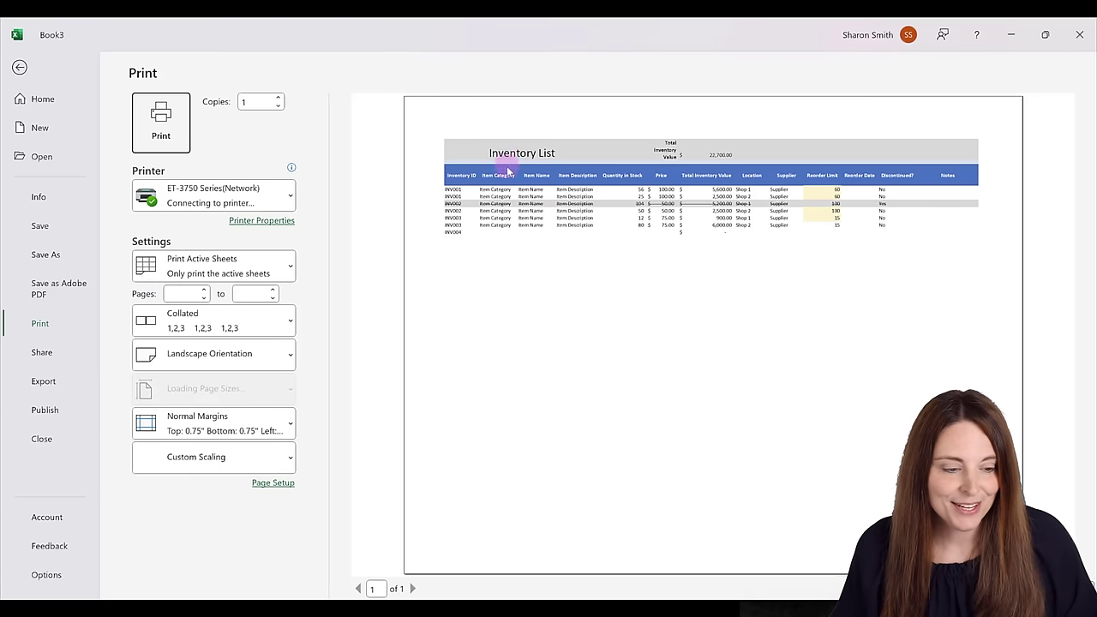
pyautogui.click(20, 66)
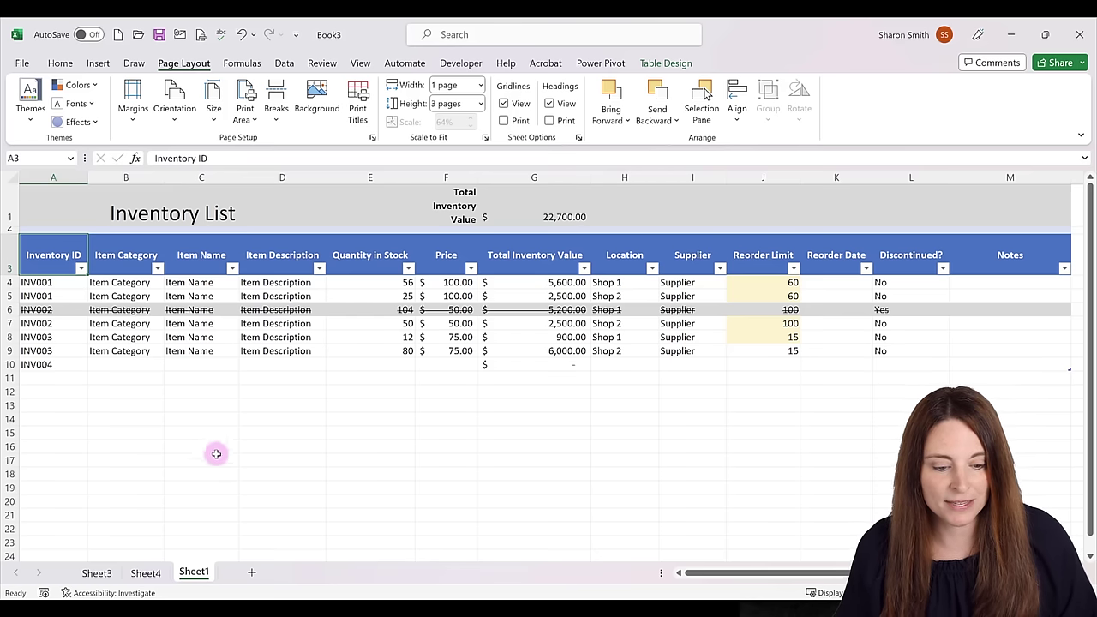
# Step: Set the Quantity in Stock of the first INV001 row (Shop 1, cell E4) to 100
pyautogui.click(388, 284)
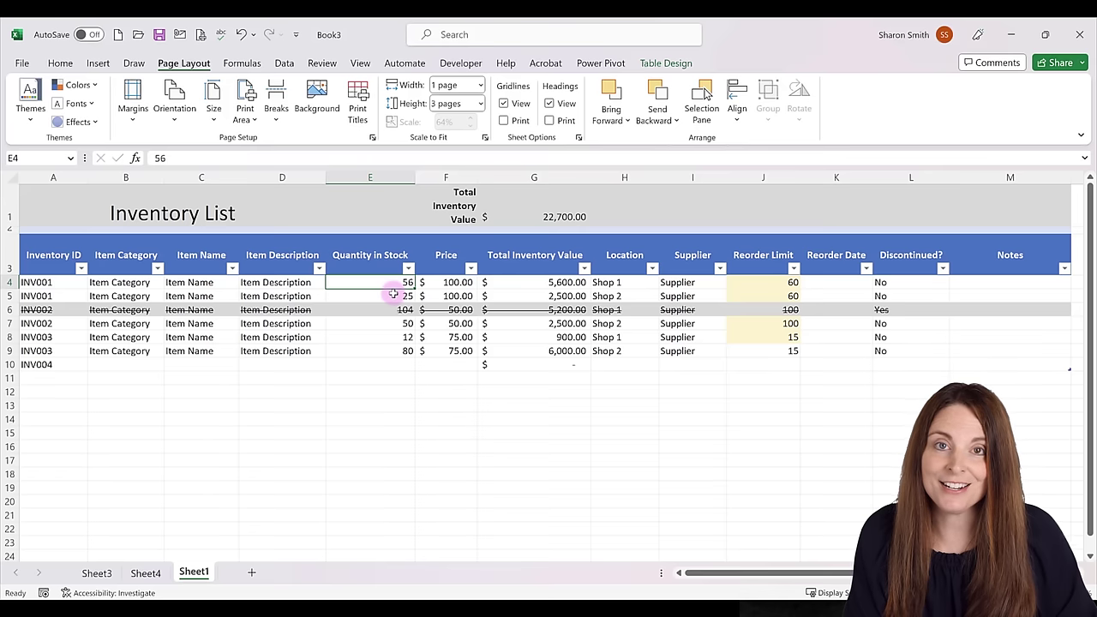
pyautogui.write('100')
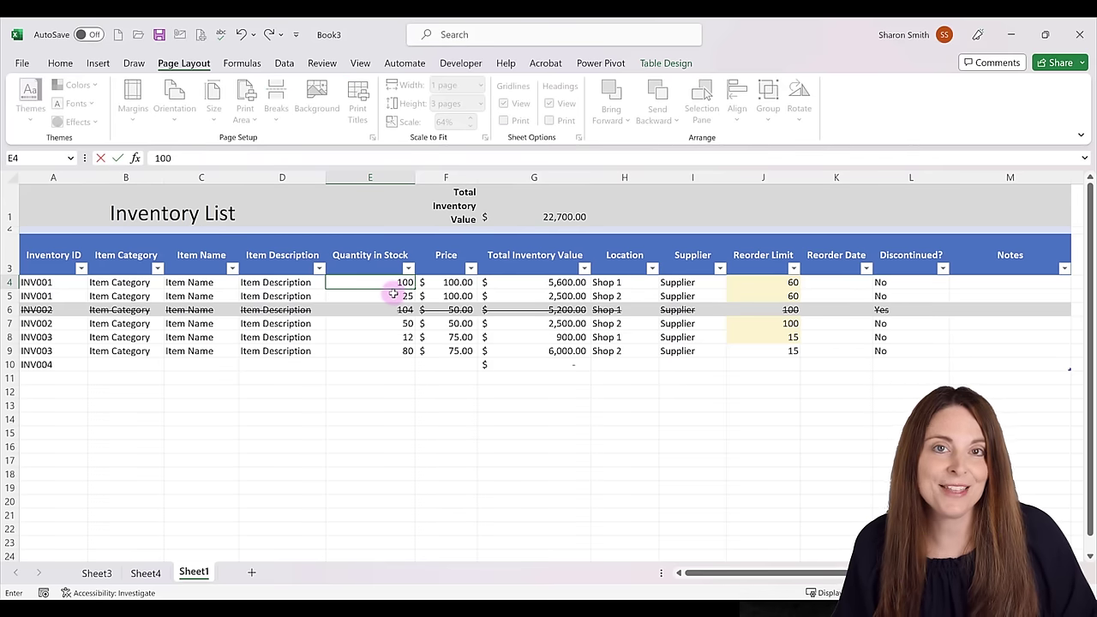
pyautogui.press('Return')
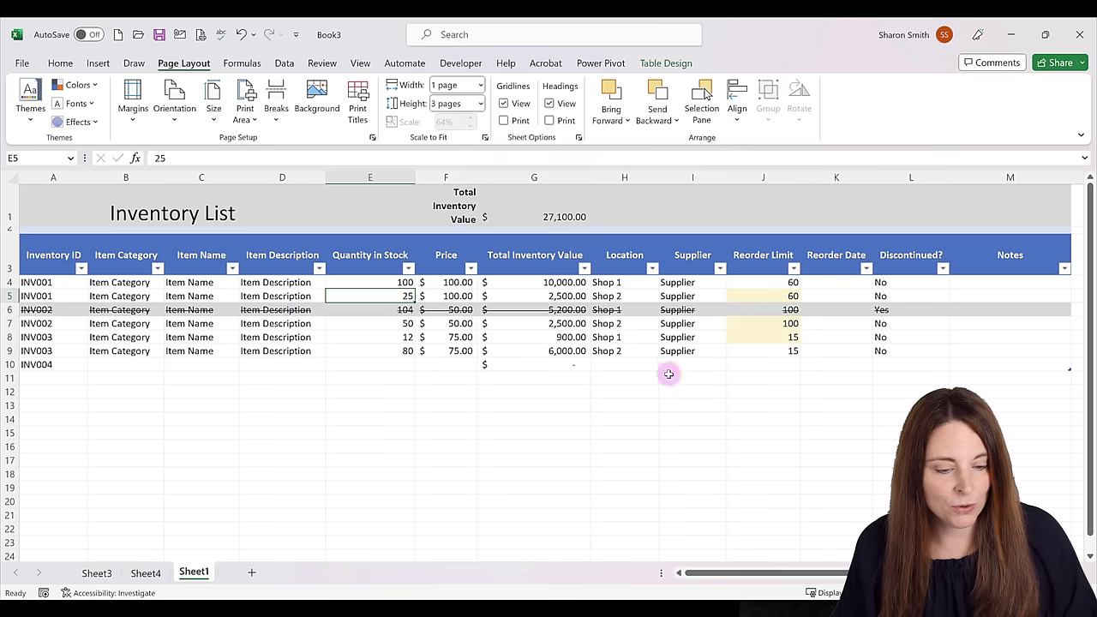
# Step: Filter the Sheet4 PivotTable to Inventory ID INV001 and refresh all PivotTable data in the workbook
pyautogui.click(96, 573)
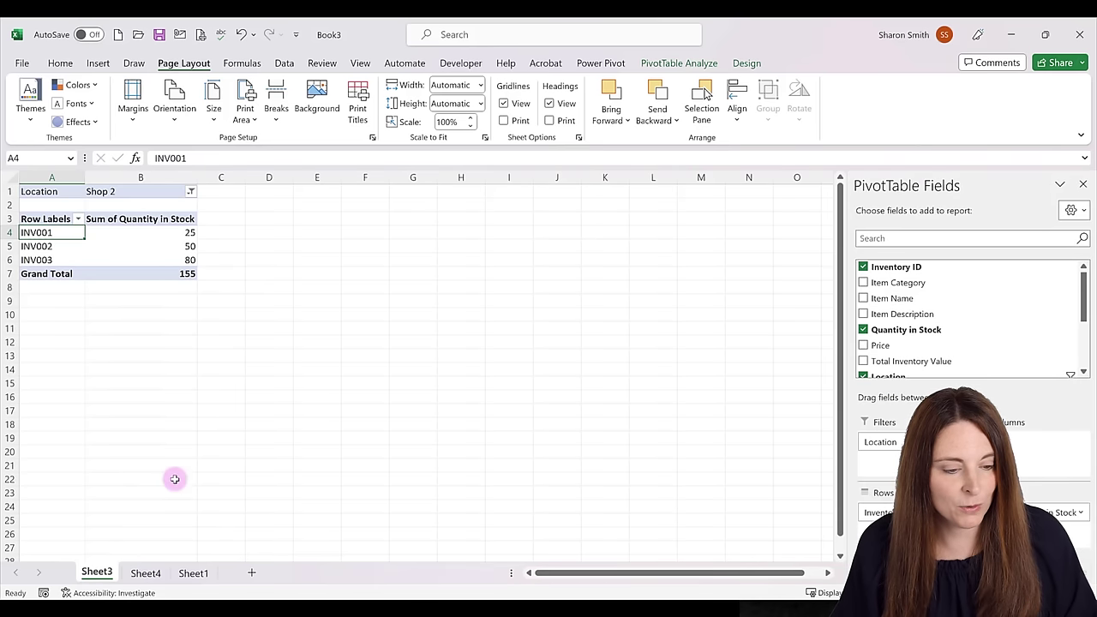
pyautogui.click(148, 574)
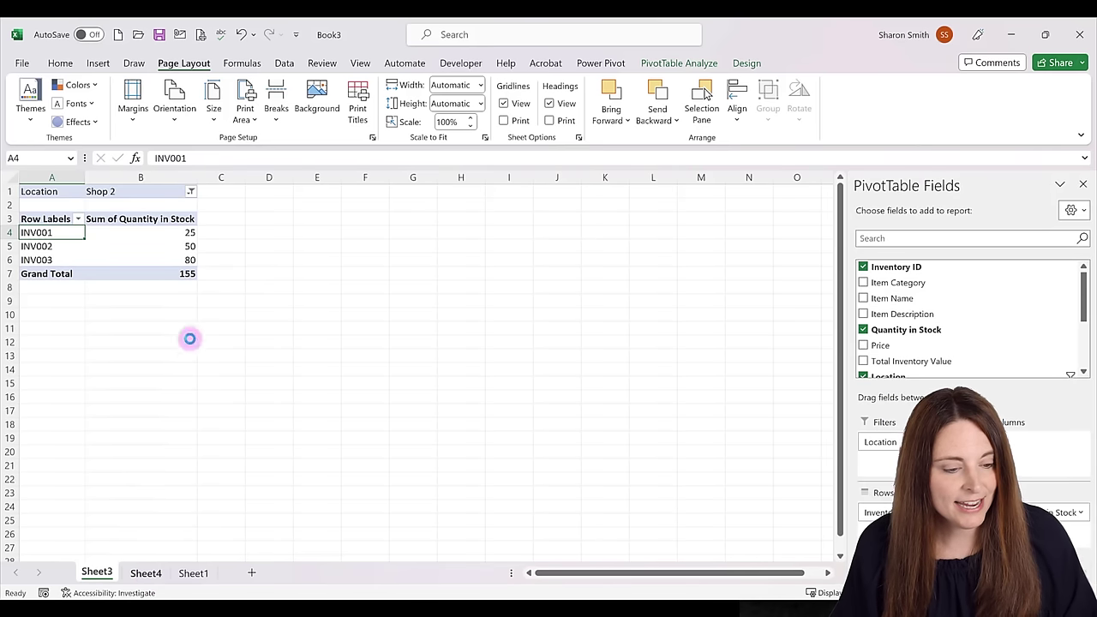
pyautogui.click(192, 192)
pyautogui.click(49, 237)
pyautogui.click(110, 443)
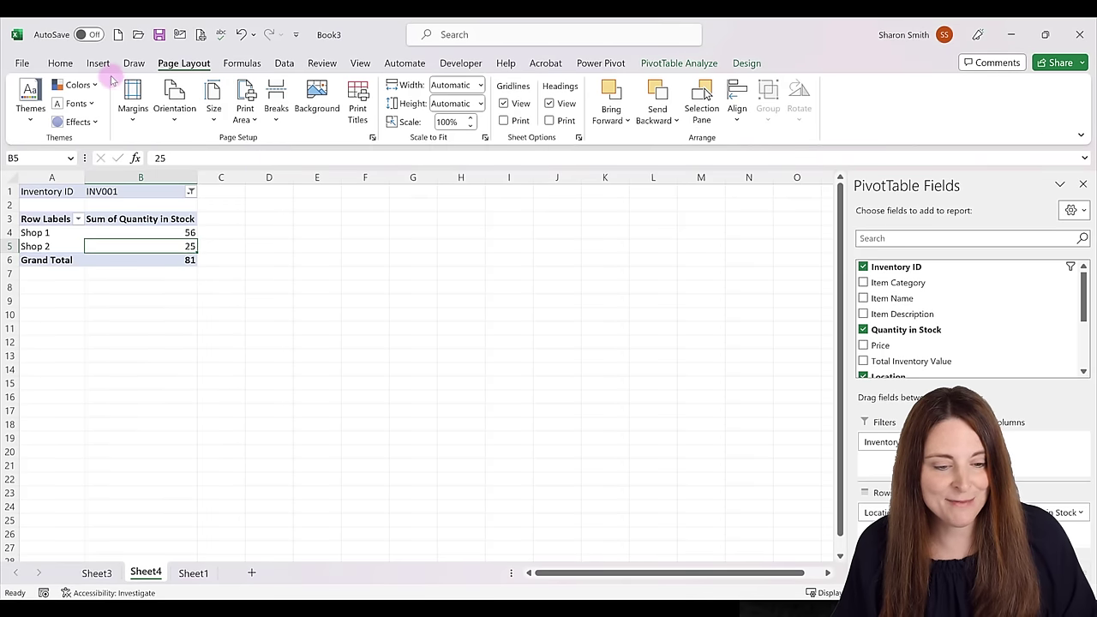
pyautogui.click(286, 63)
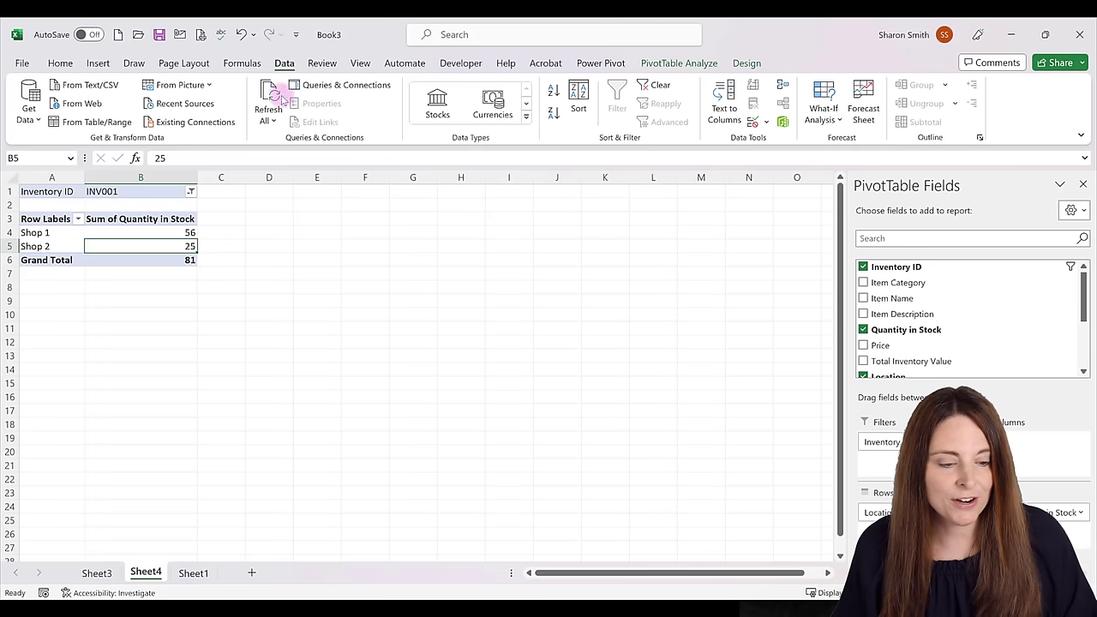
pyautogui.click(270, 95)
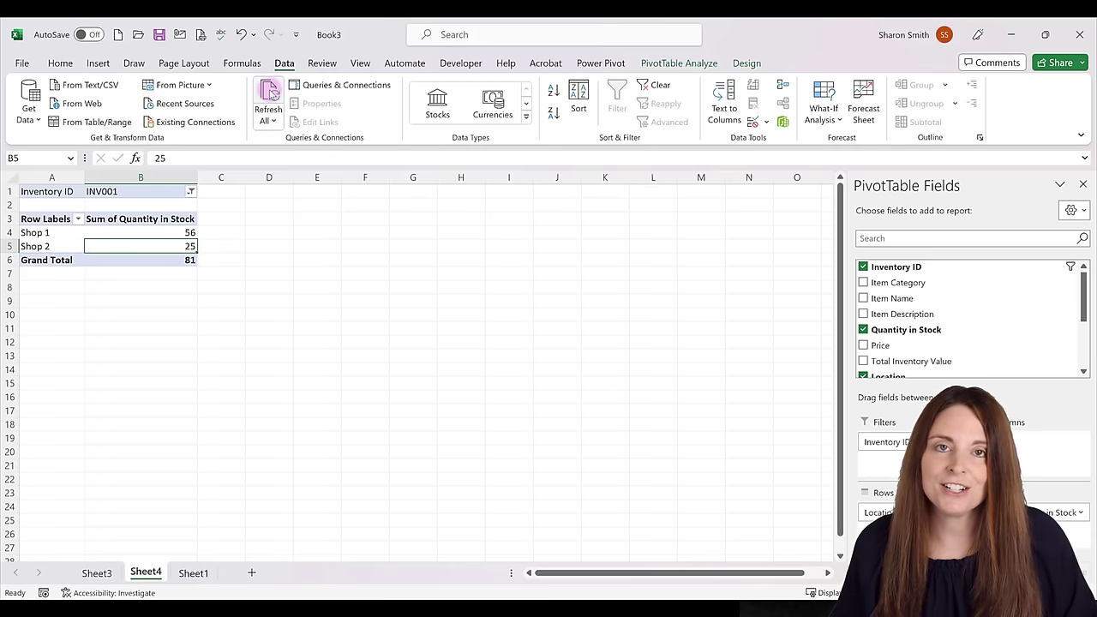